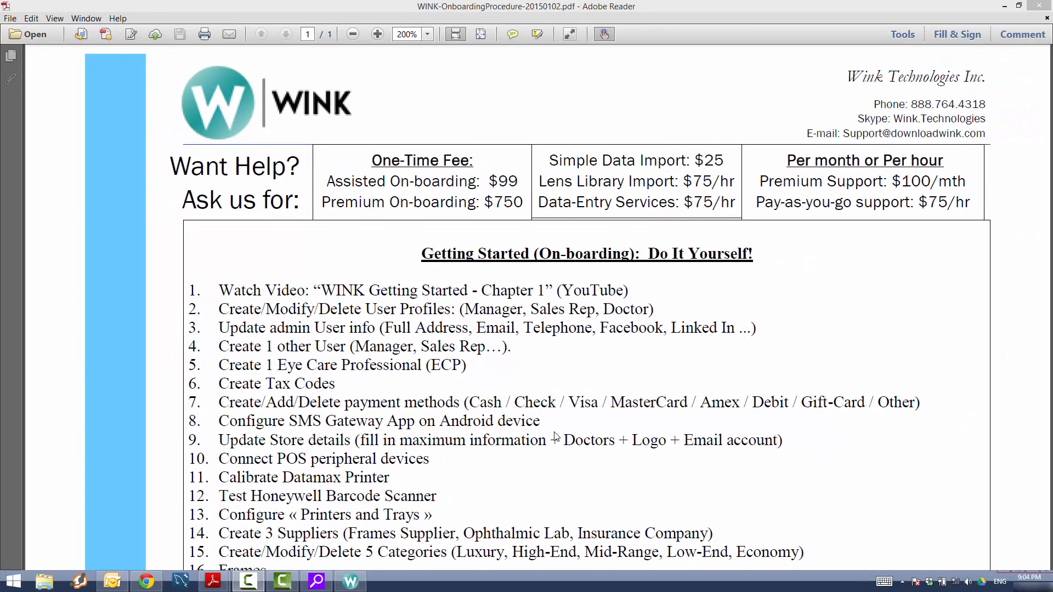
# Switch from the onboarding checklist PDF to the WINK main window
pyautogui.click(362, 582)
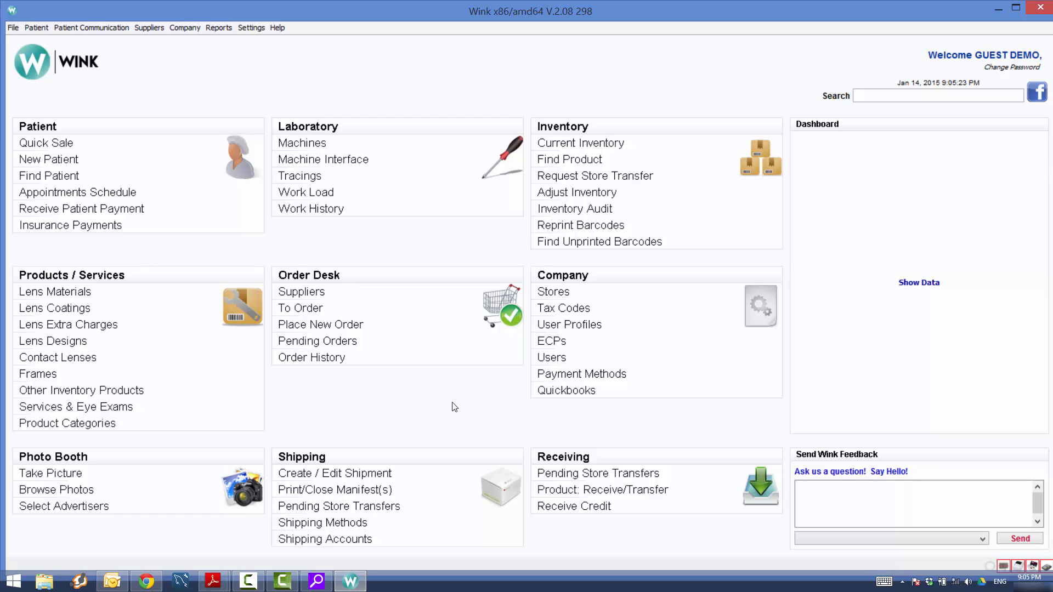
# Review the Manager profile's access levels, then open the Sales Rep profile
pyautogui.click(574, 330)
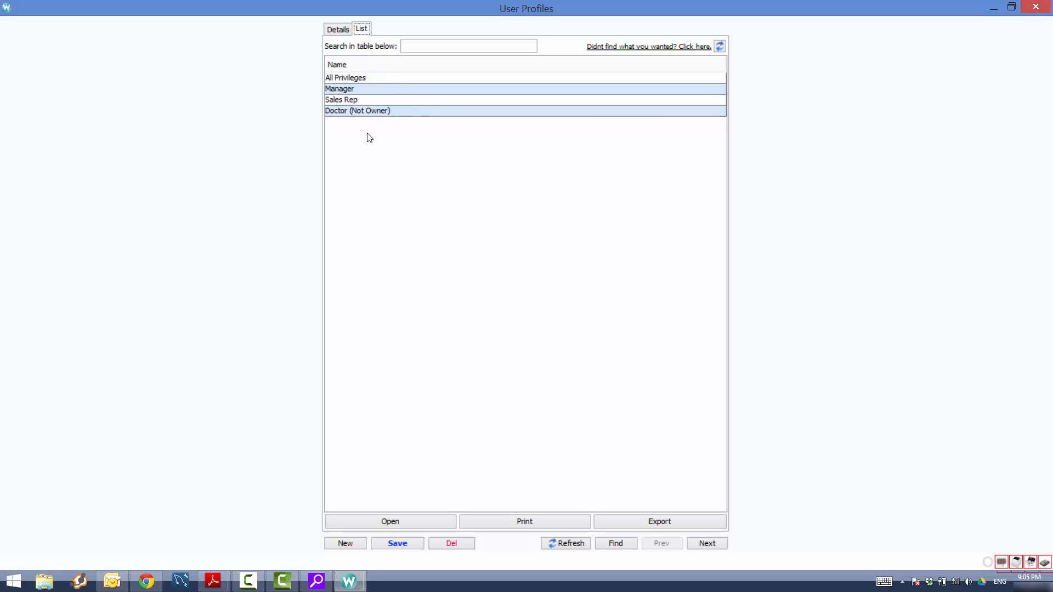
pyautogui.doubleClick(409, 92)
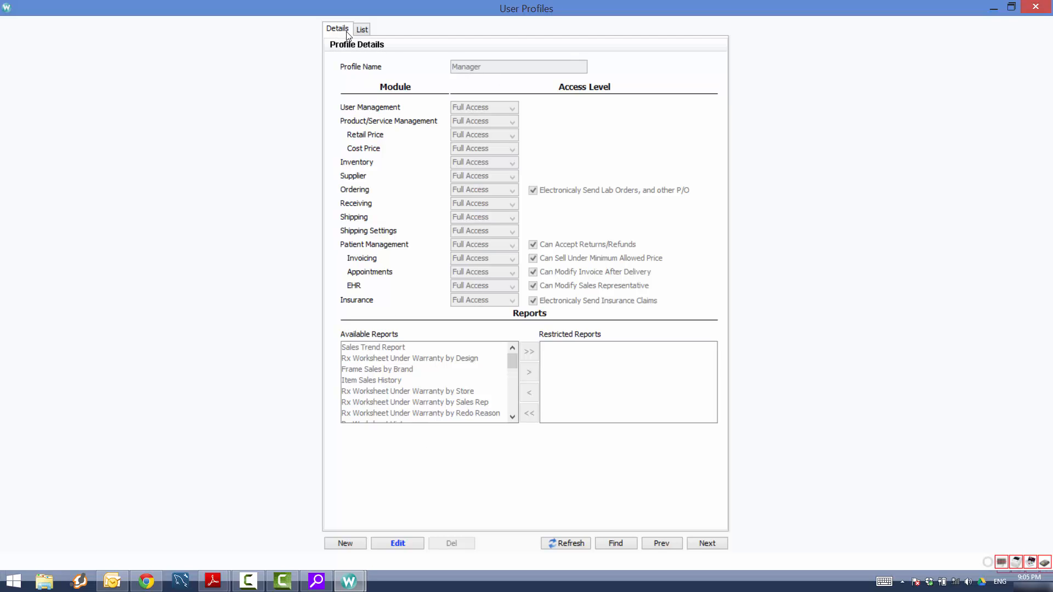
pyautogui.click(365, 32)
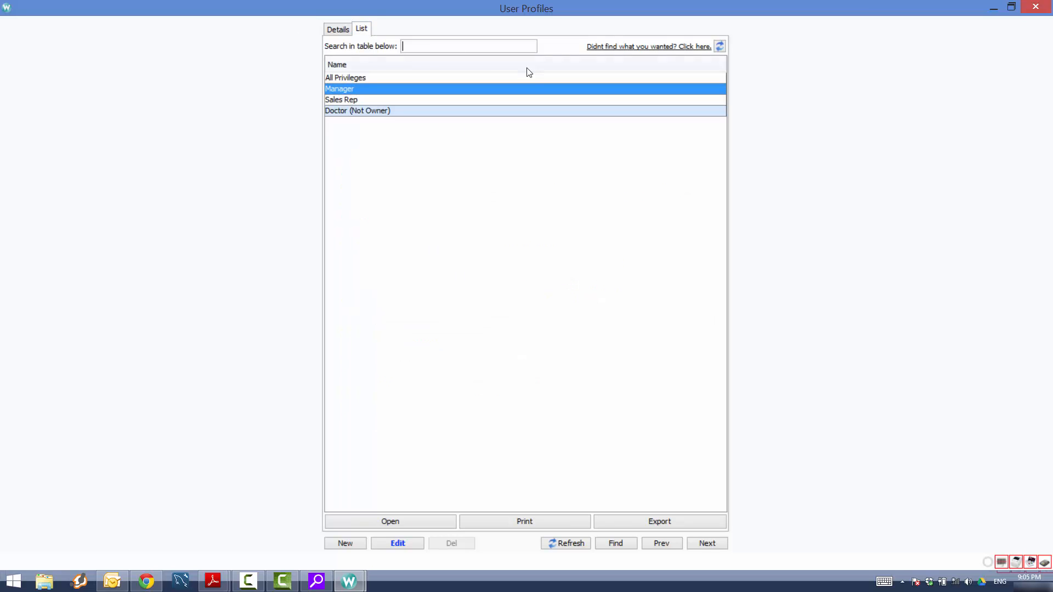
pyautogui.doubleClick(372, 102)
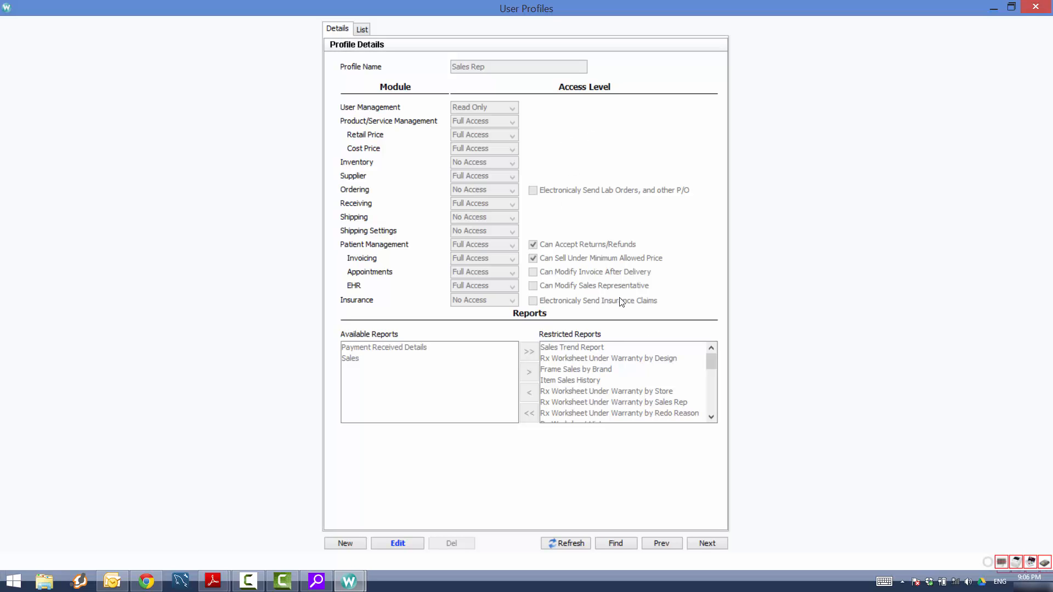
# Rename the Sales Rep profile to 'Sales Representative', leaving User Management at Read Only
pyautogui.click(405, 544)
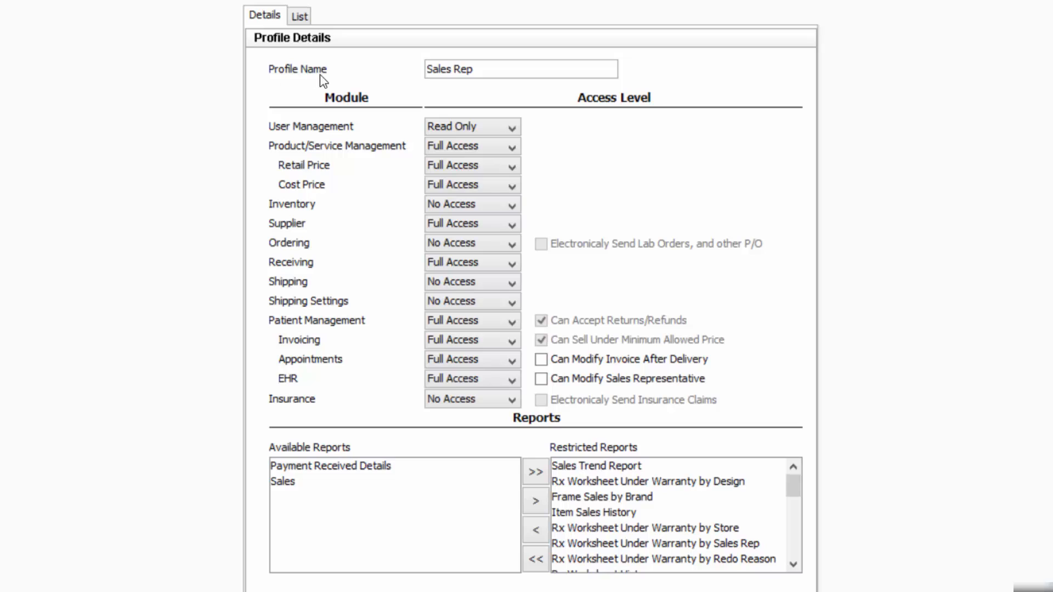
pyautogui.click(509, 75)
pyautogui.click(511, 76)
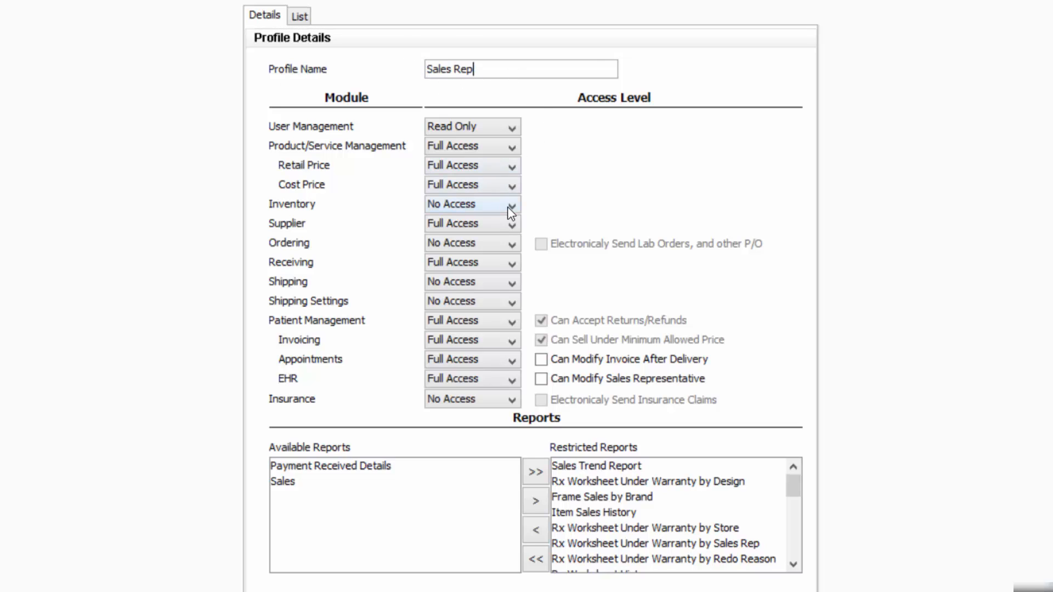
pyautogui.write('resentative')
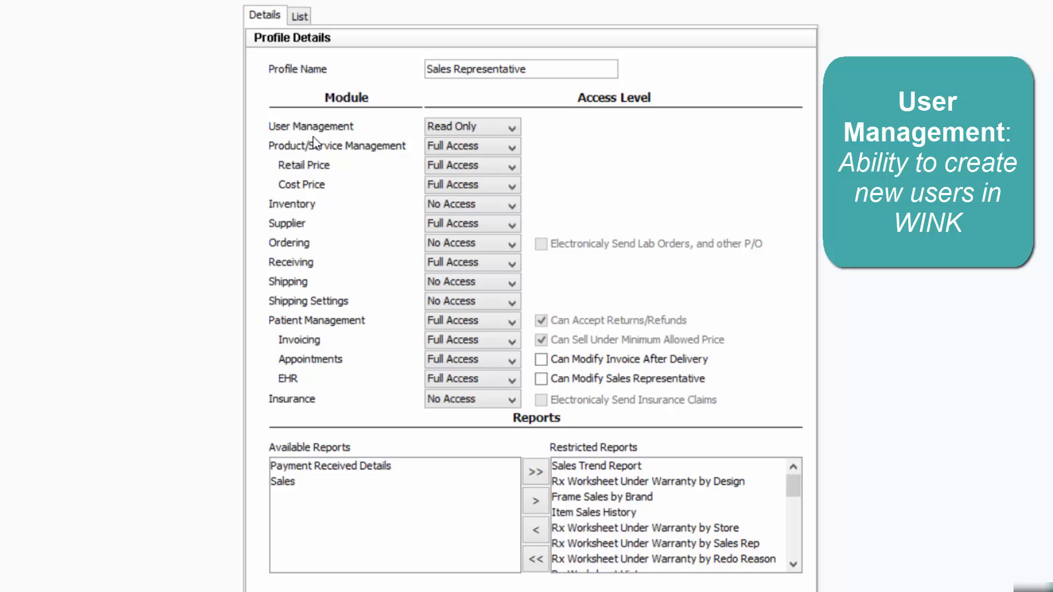
pyautogui.click(513, 129)
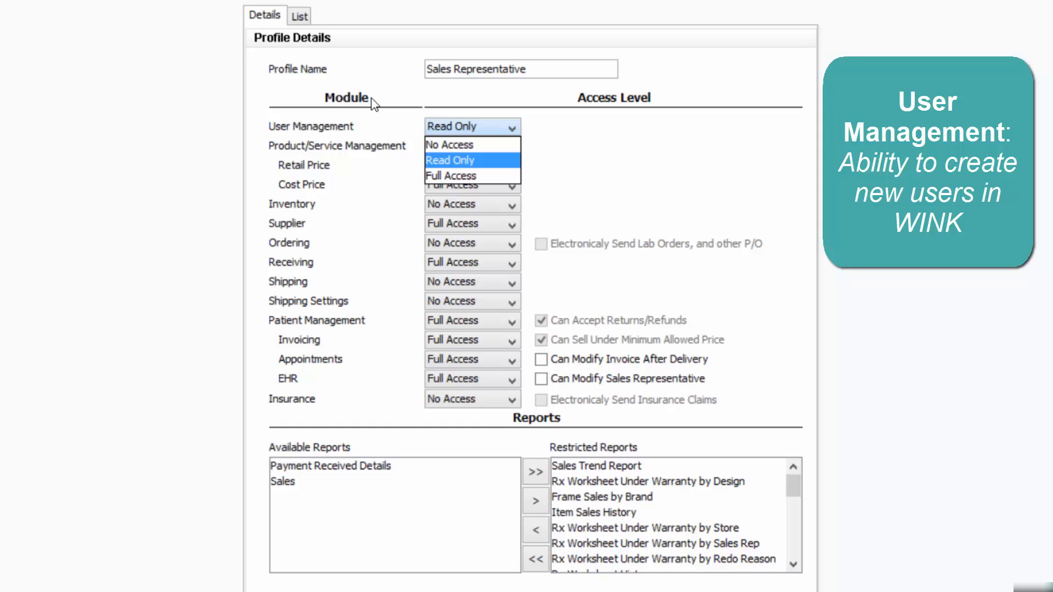
pyautogui.click(492, 163)
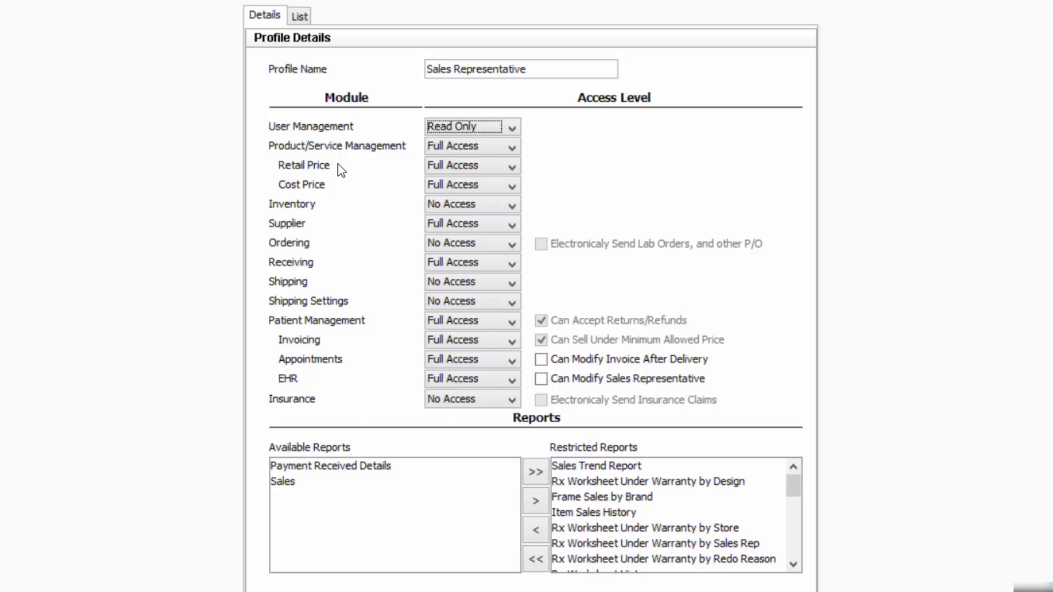
# Keep Product/Service Management at Full Access after briefly trying Read Only
pyautogui.click(484, 147)
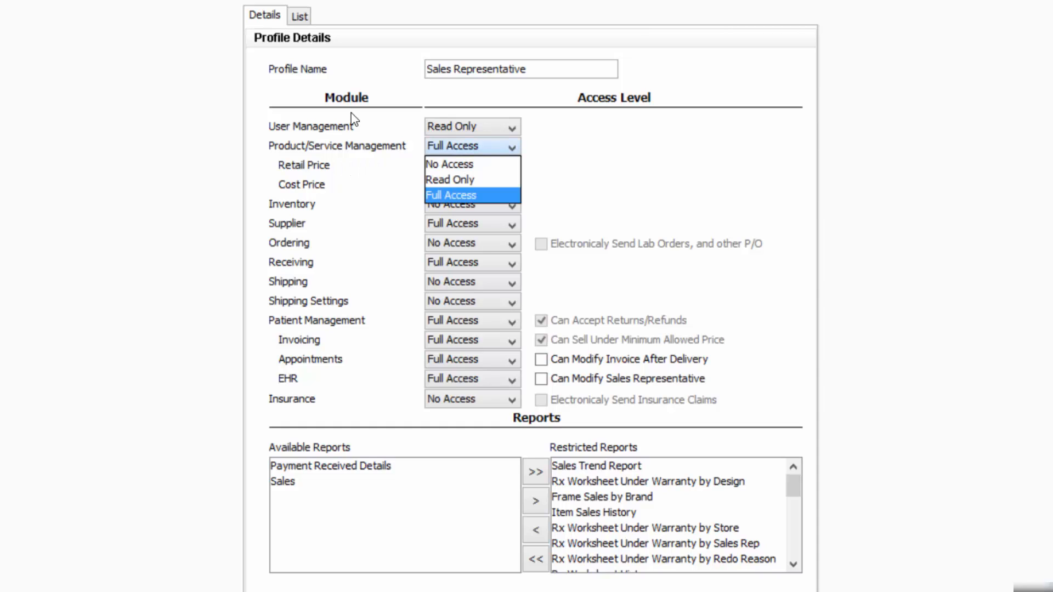
pyautogui.click(510, 146)
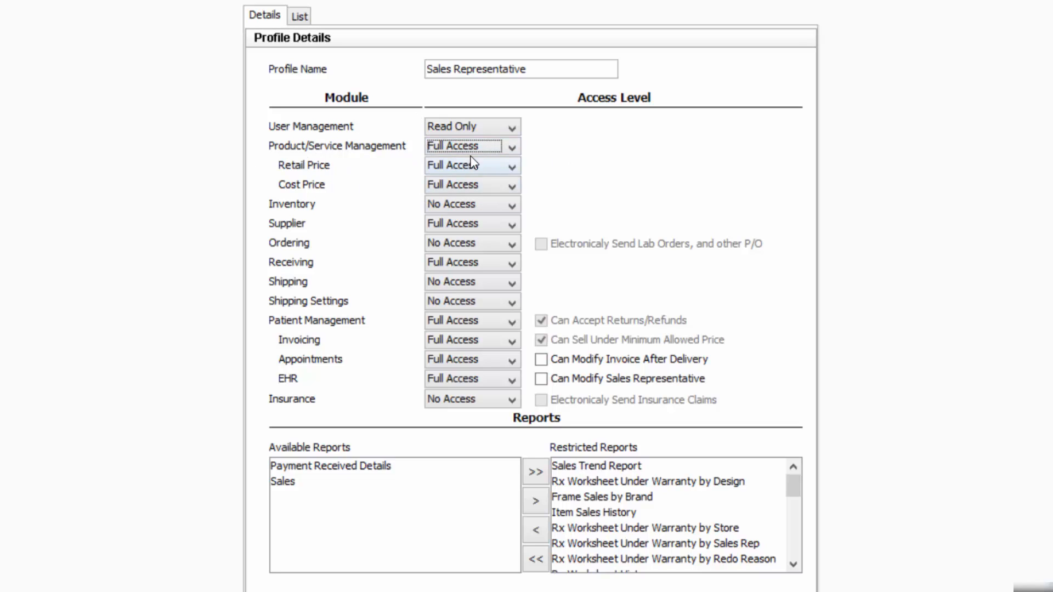
pyautogui.click(485, 149)
pyautogui.click(485, 175)
pyautogui.click(496, 147)
pyautogui.click(486, 196)
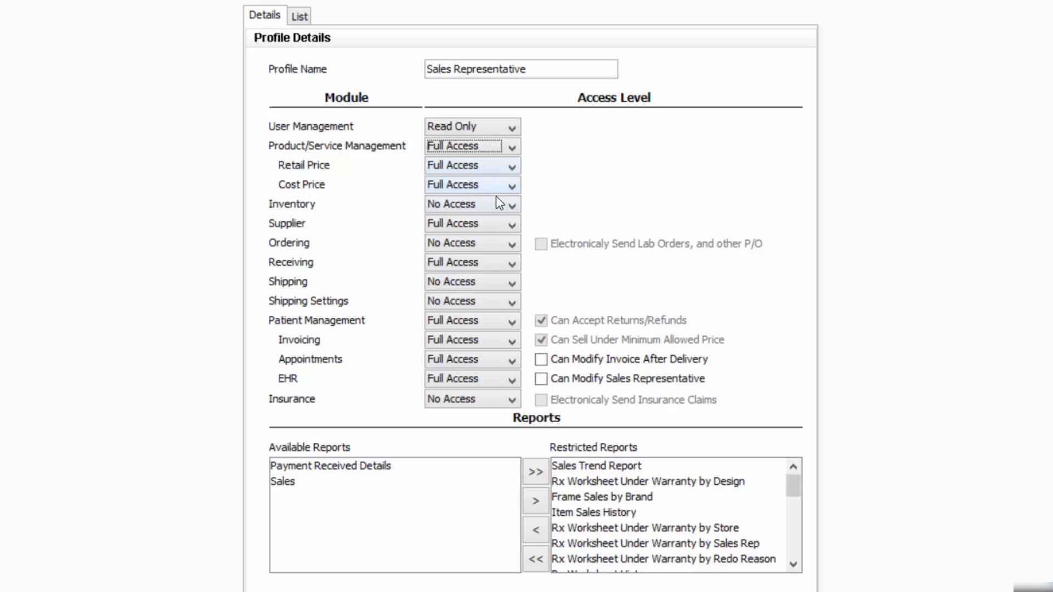
# Set Cost Price access to Read Only
pyautogui.click(486, 186)
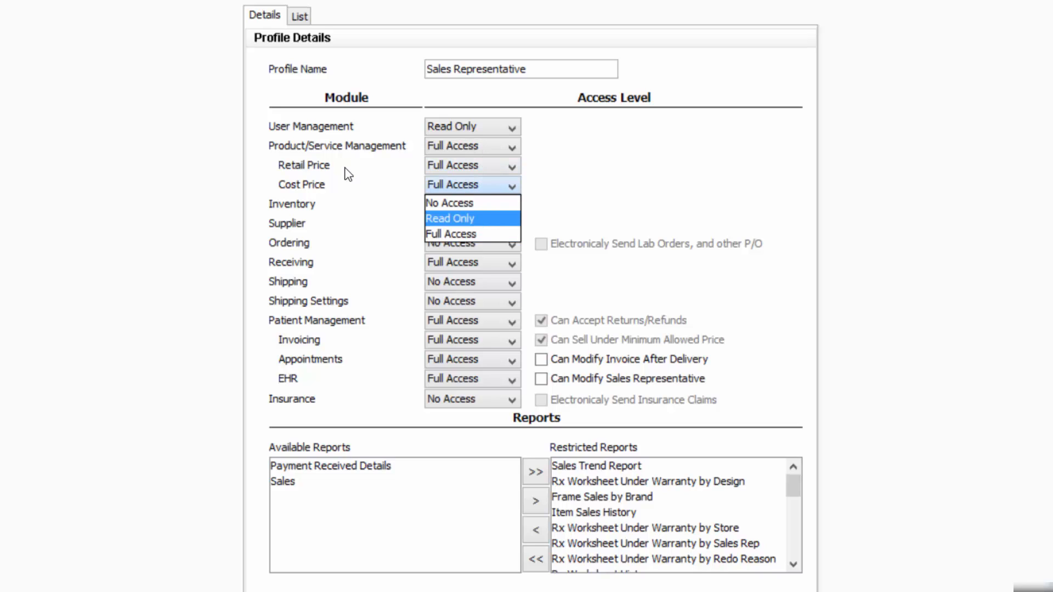
pyautogui.click(456, 218)
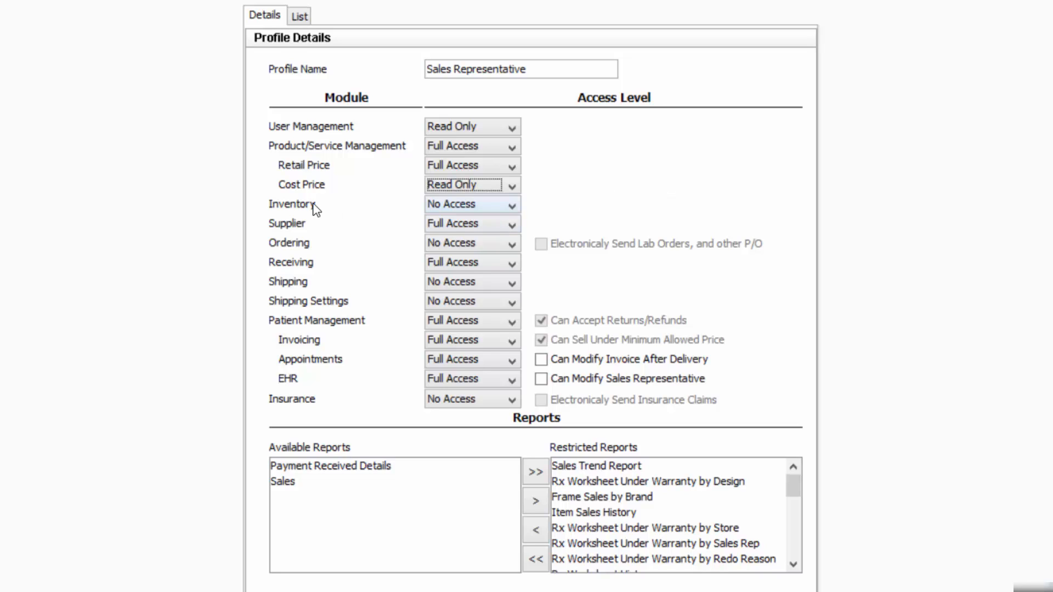
pyautogui.click(485, 186)
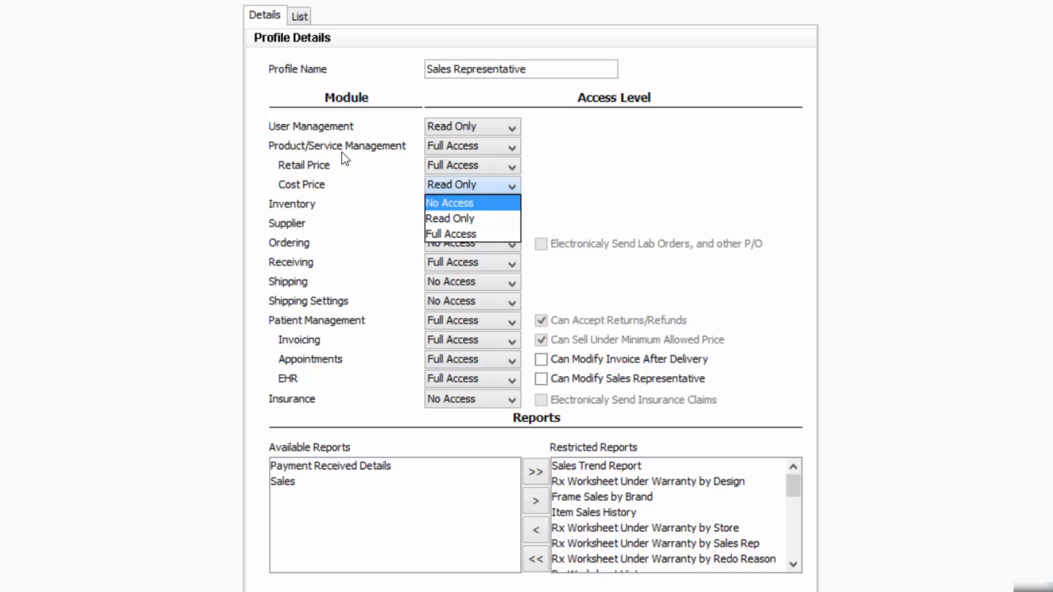
pyautogui.click(476, 203)
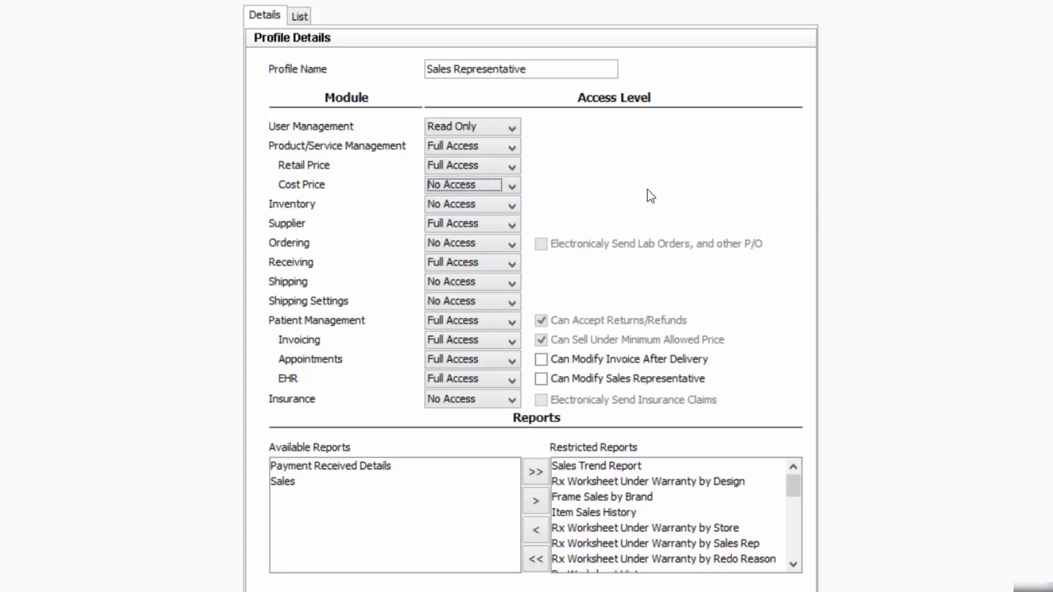
pyautogui.click(494, 185)
pyautogui.click(476, 219)
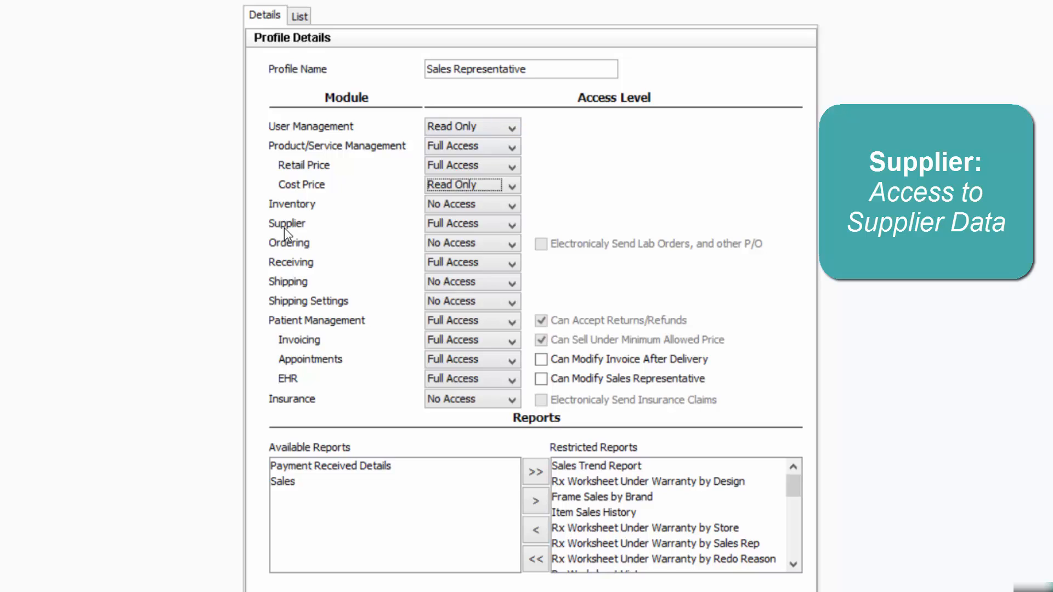
# Set Supplier to No Access, leave Ordering at No Access, and return Receiving to Full Access
pyautogui.click(442, 224)
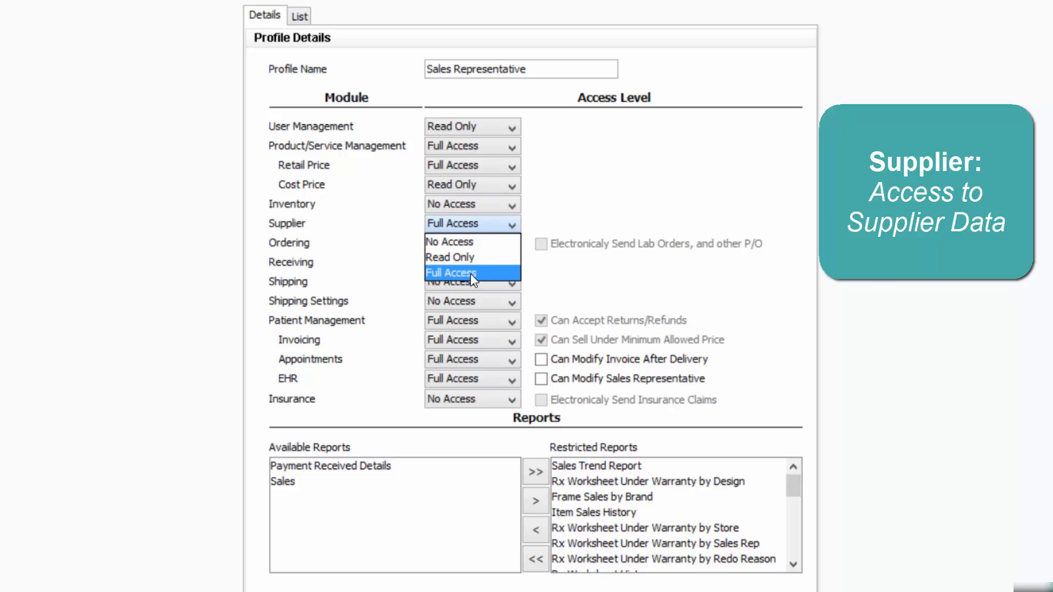
pyautogui.click(489, 245)
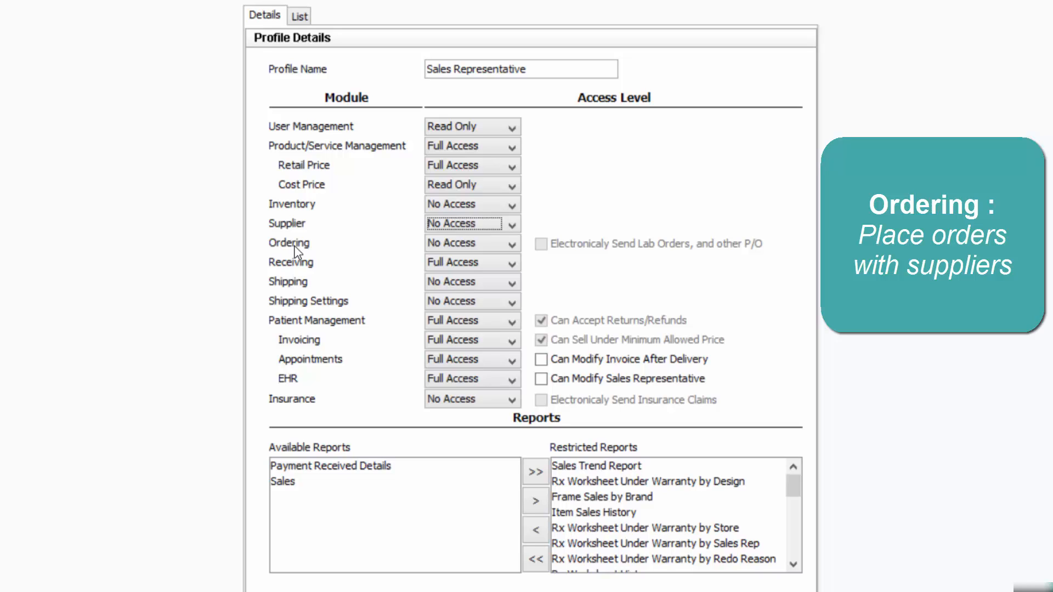
pyautogui.click(466, 245)
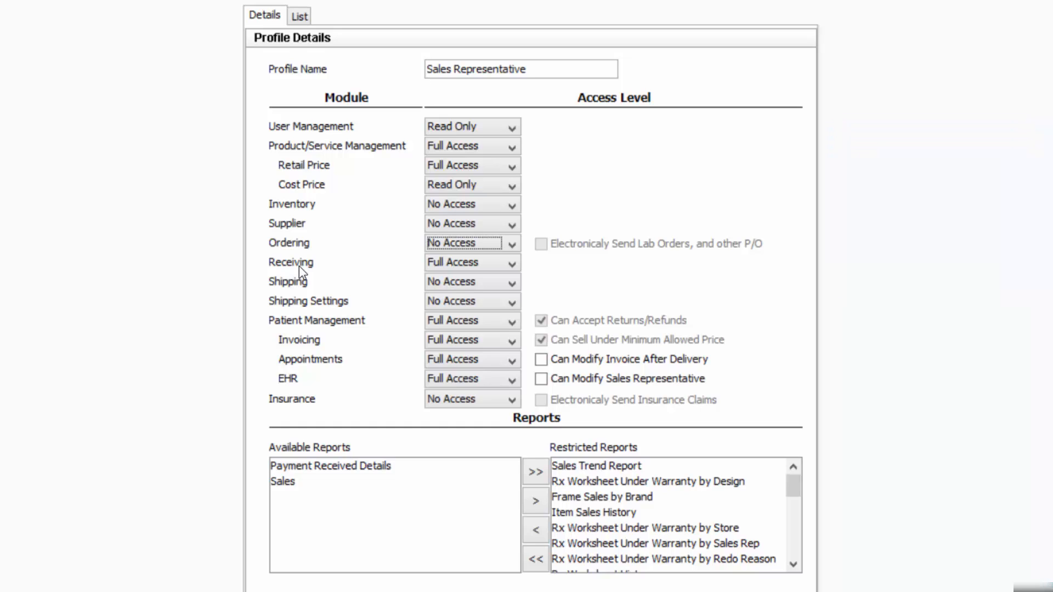
pyautogui.click(500, 268)
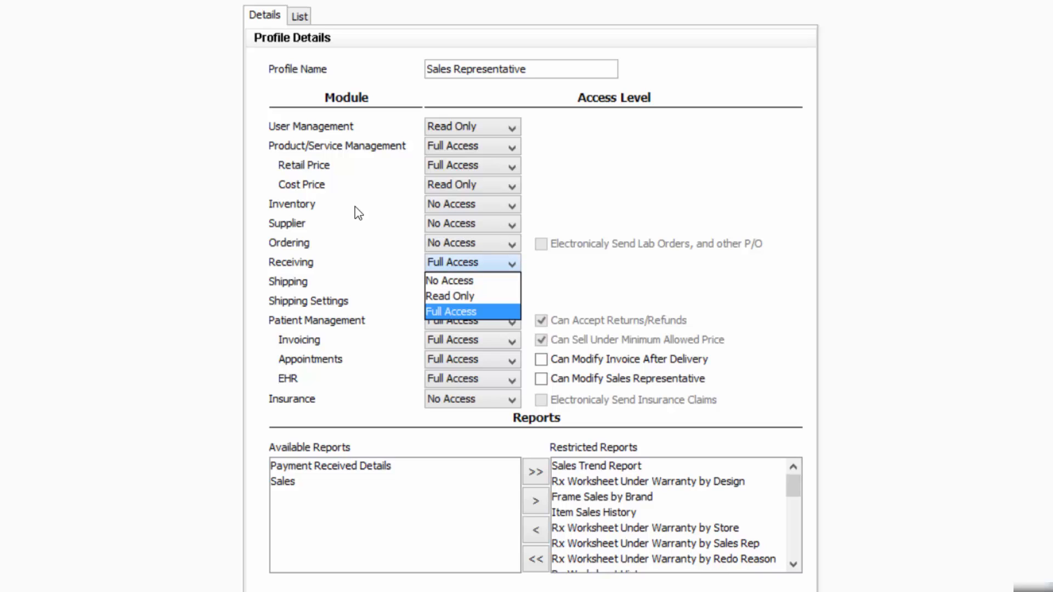
pyautogui.click(495, 277)
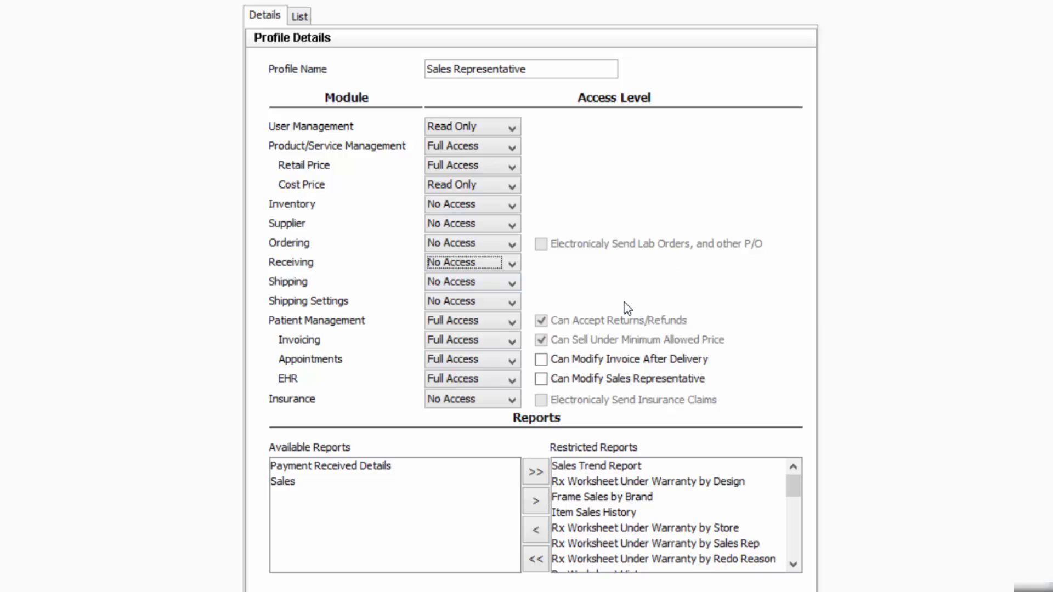
pyautogui.click(500, 264)
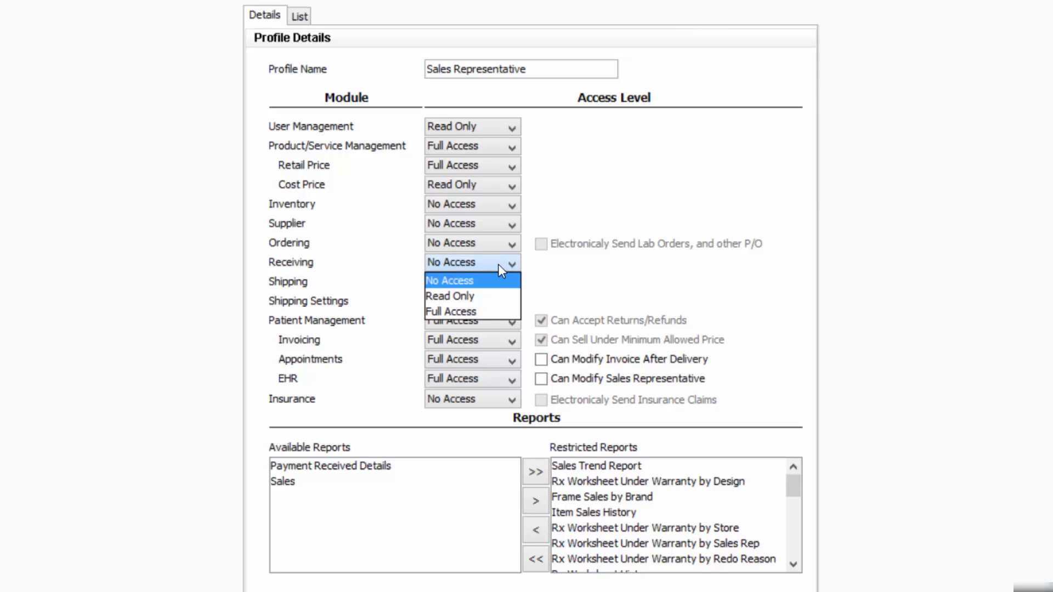
pyautogui.click(491, 307)
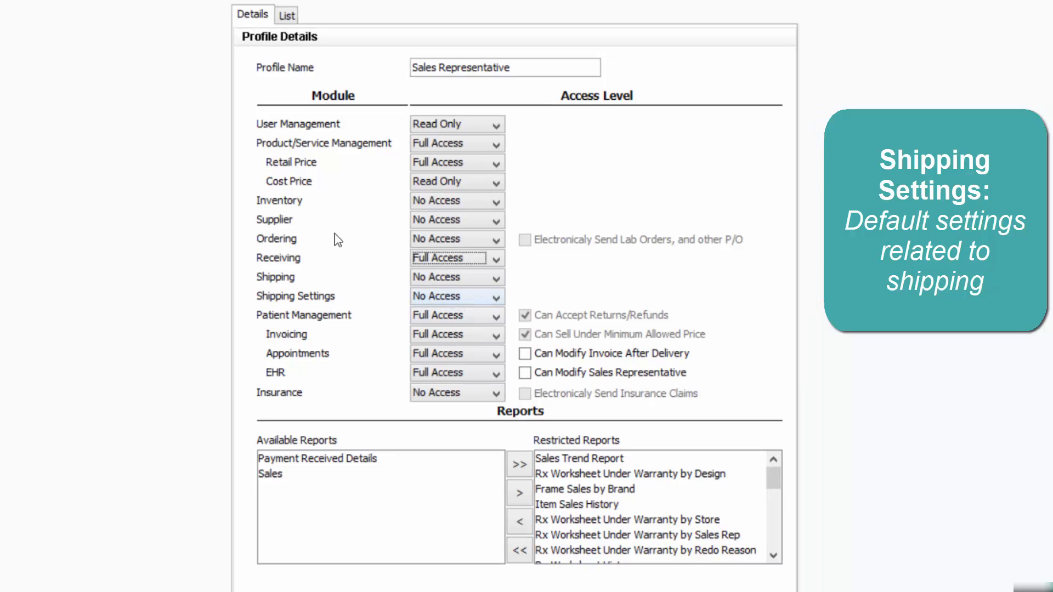
pyautogui.click(475, 298)
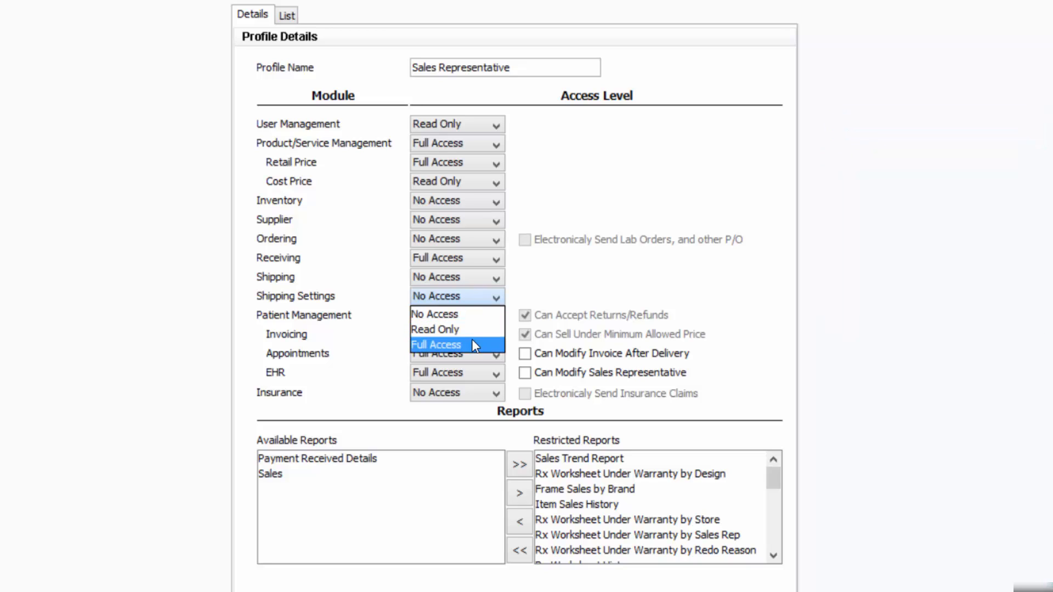
pyautogui.click(472, 296)
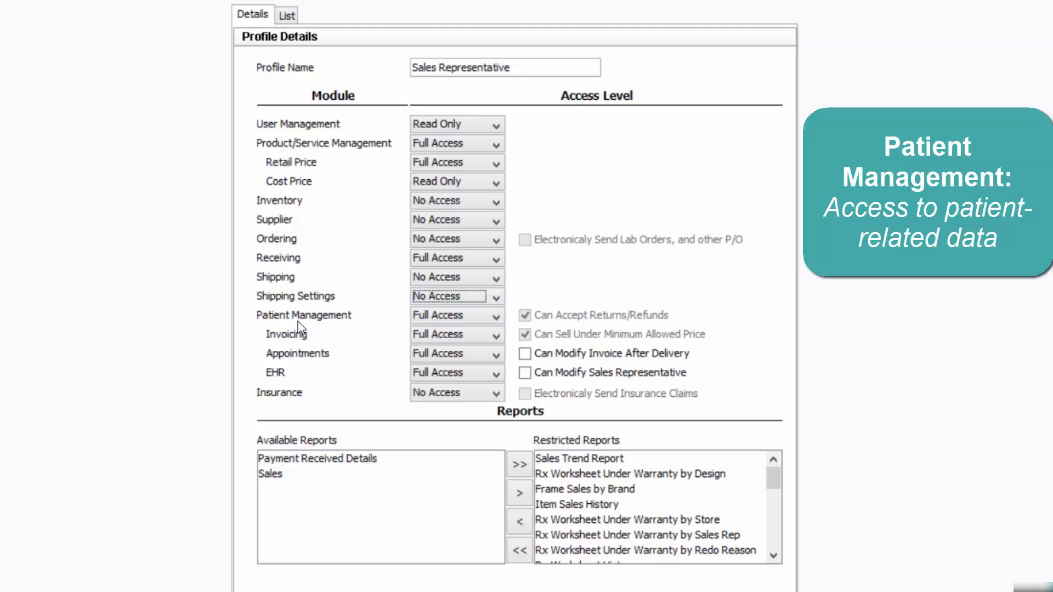
pyautogui.click(442, 317)
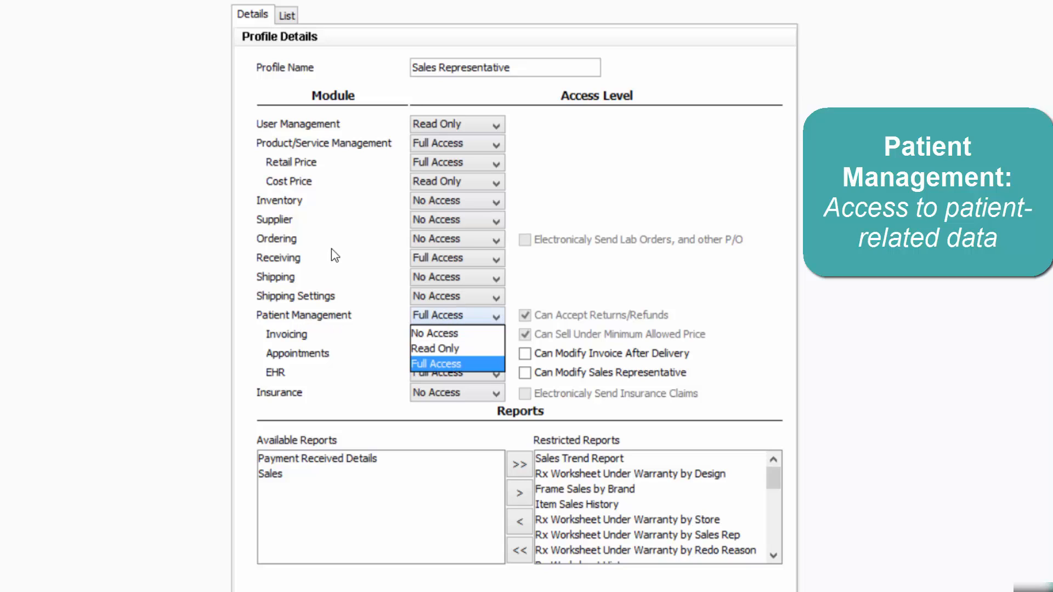
pyautogui.click(471, 365)
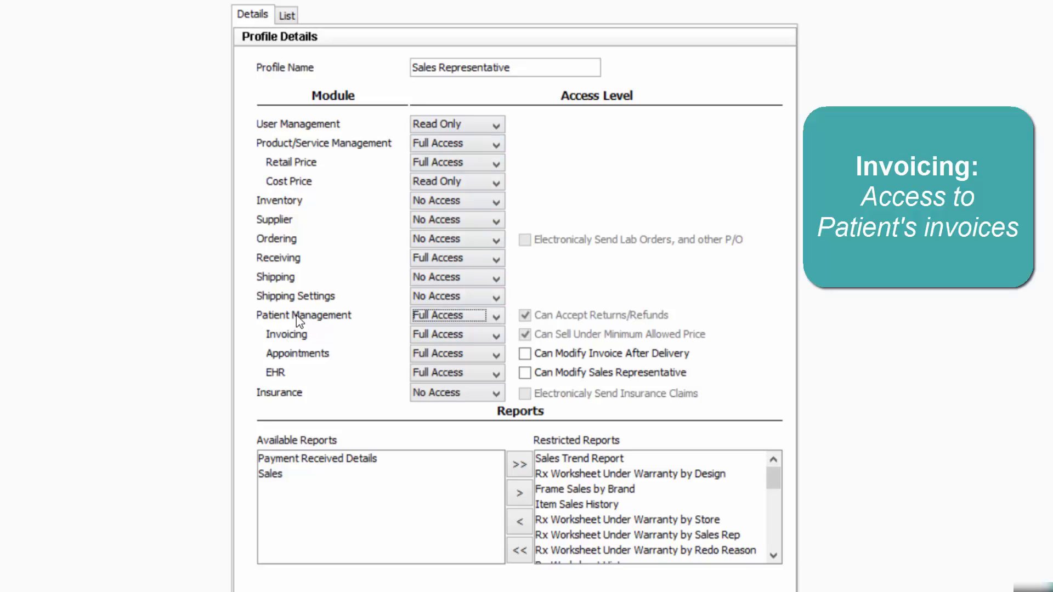
pyautogui.click(475, 336)
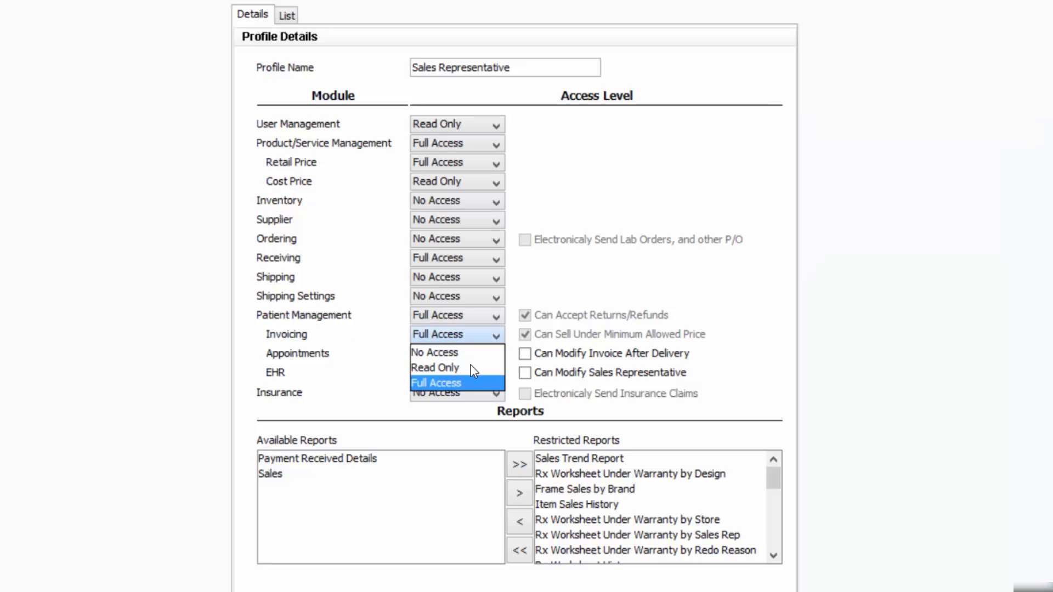
pyautogui.click(476, 386)
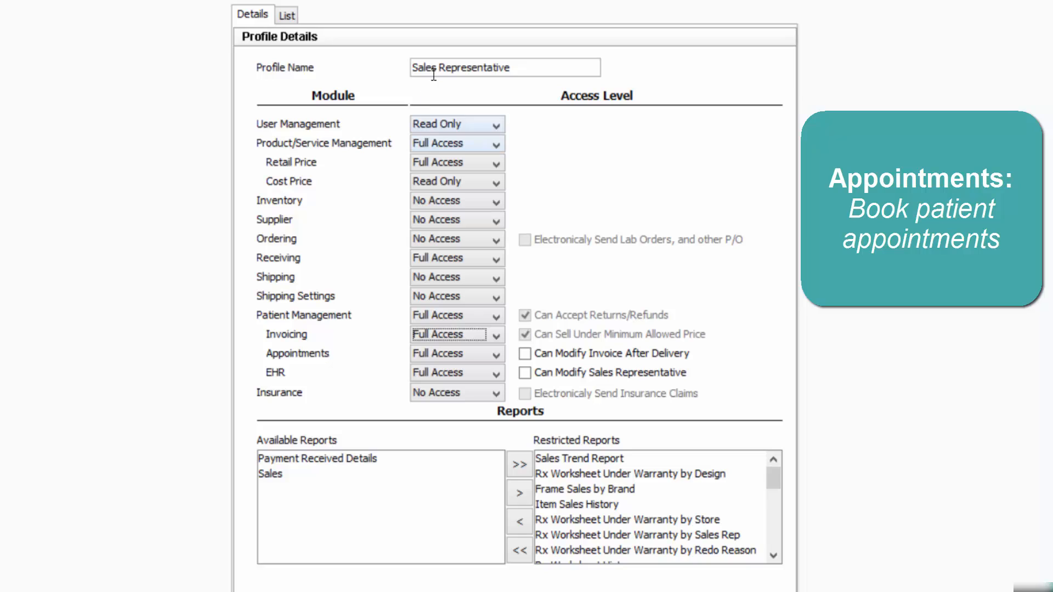
pyautogui.click(459, 357)
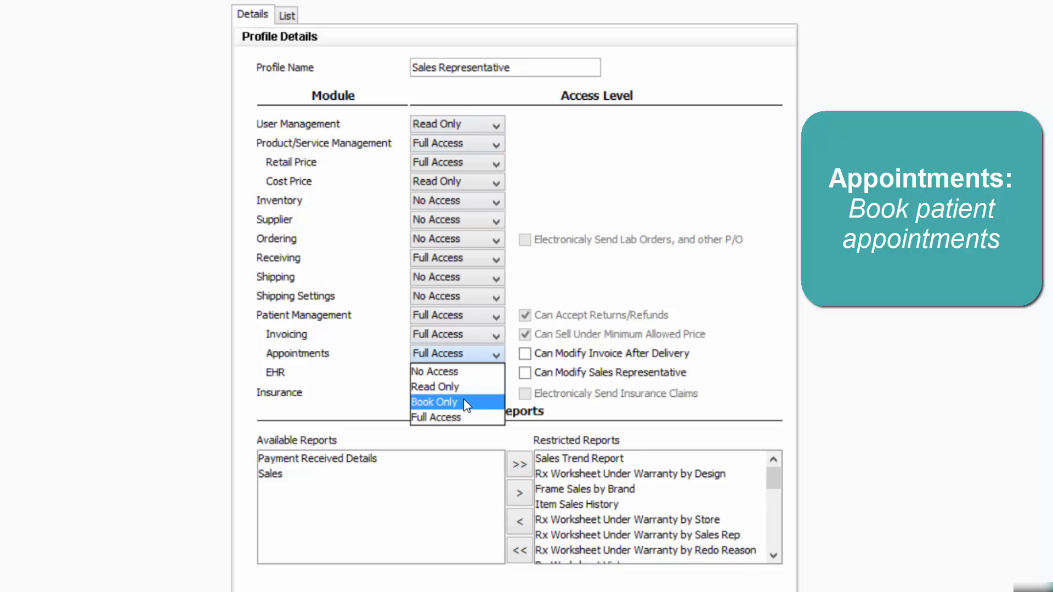
pyautogui.click(333, 326)
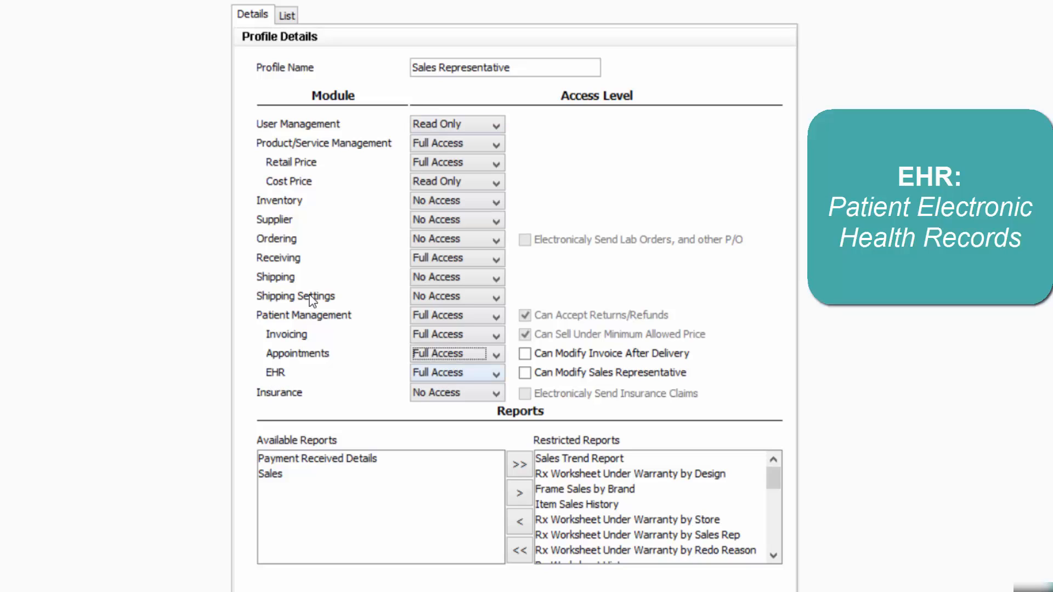
pyautogui.click(456, 373)
pyautogui.click(453, 409)
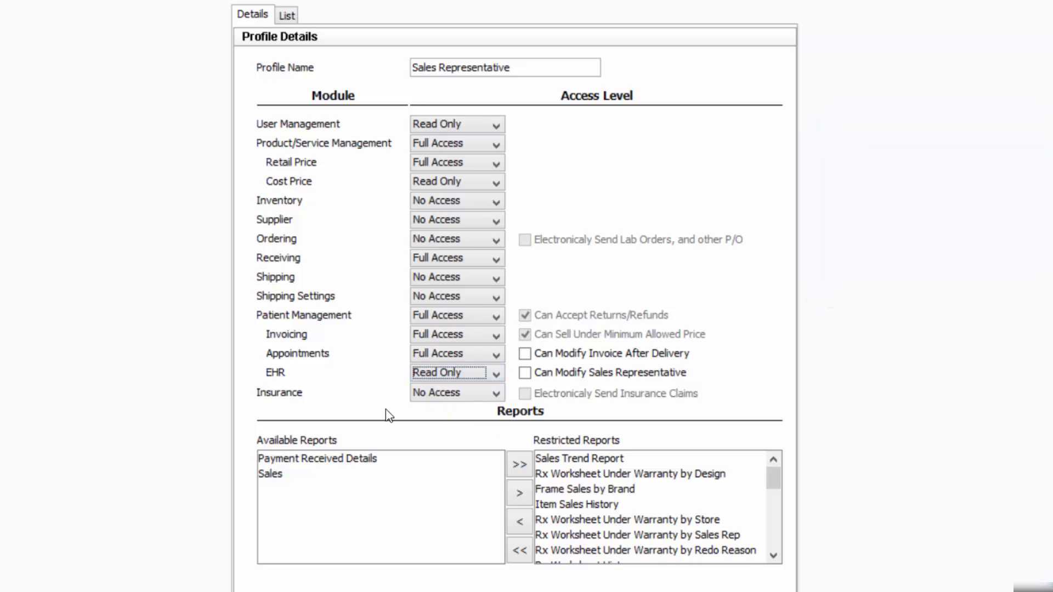
pyautogui.click(494, 371)
pyautogui.click(467, 391)
pyautogui.click(458, 378)
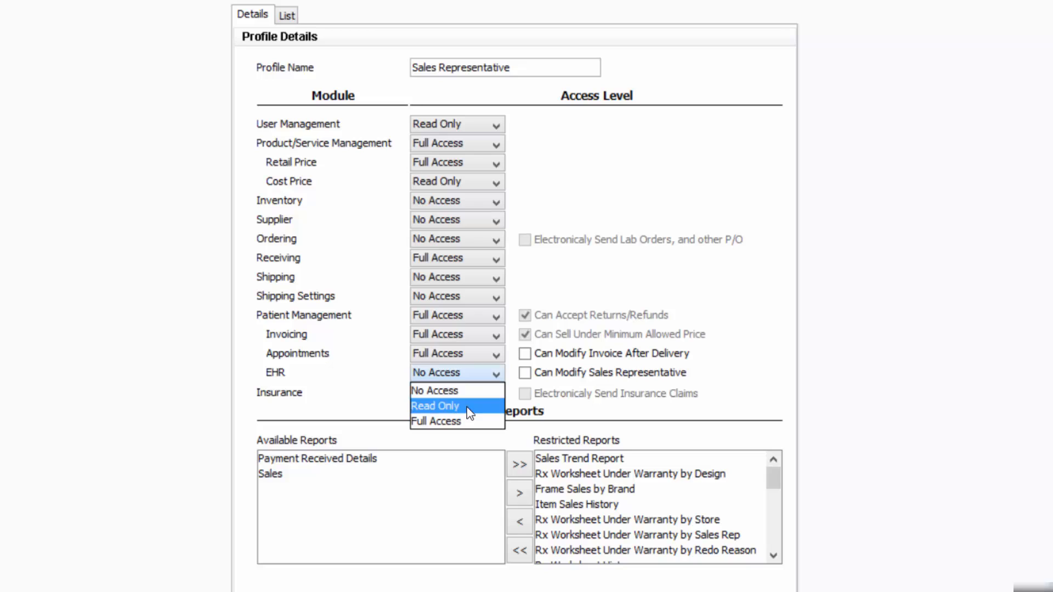
pyautogui.click(468, 425)
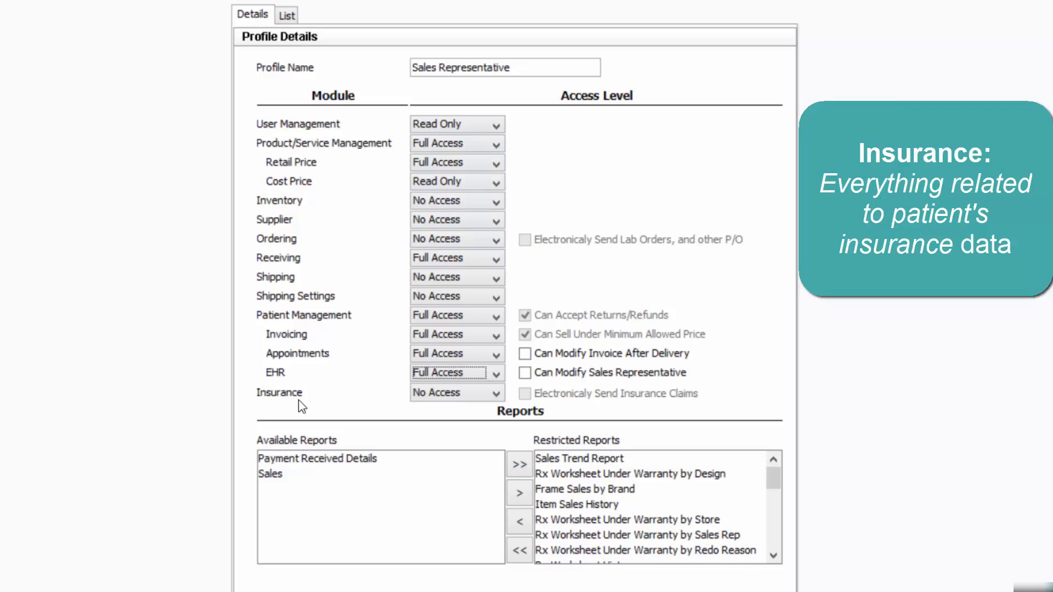
pyautogui.click(467, 396)
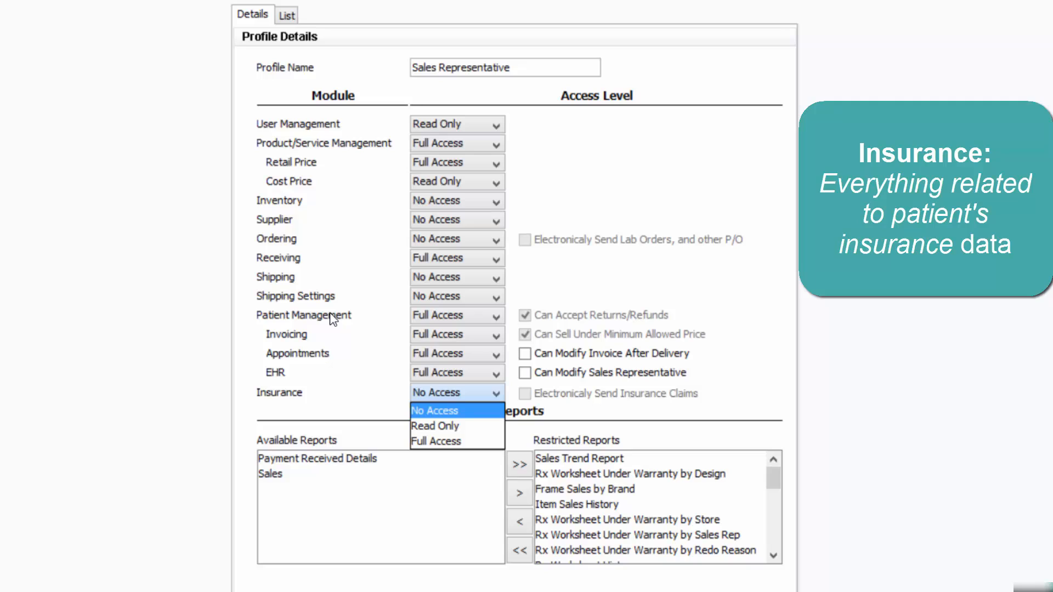
pyautogui.press('Down')
pyautogui.press('Down')
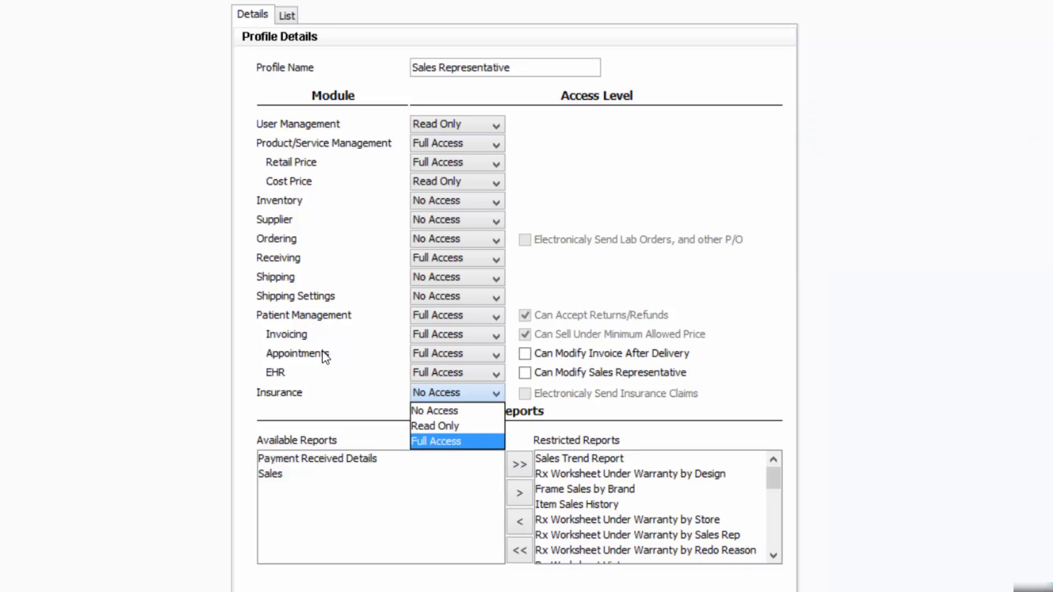
pyautogui.press('Return')
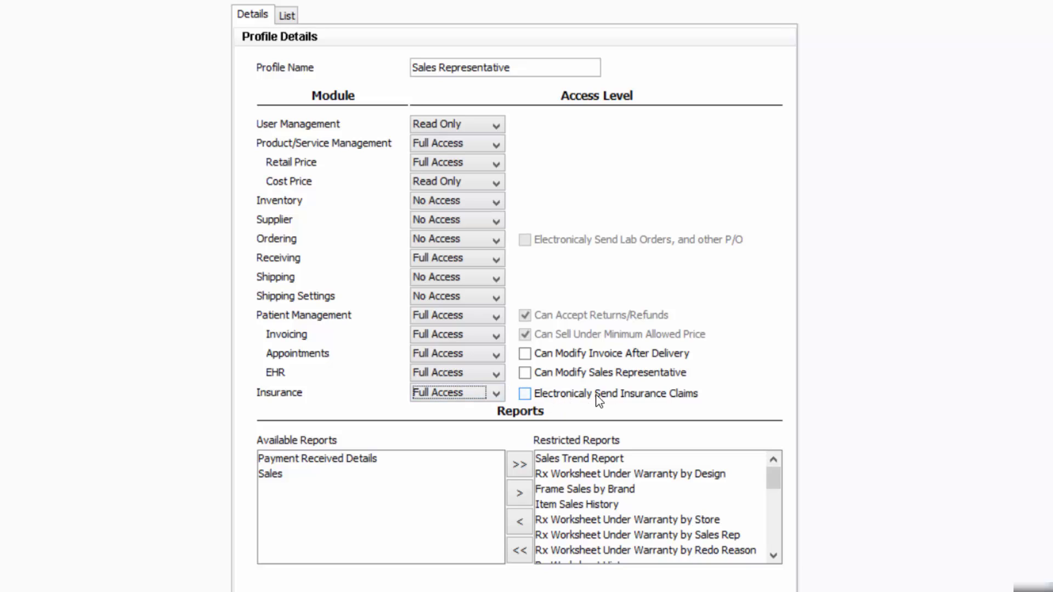
pyautogui.click(496, 394)
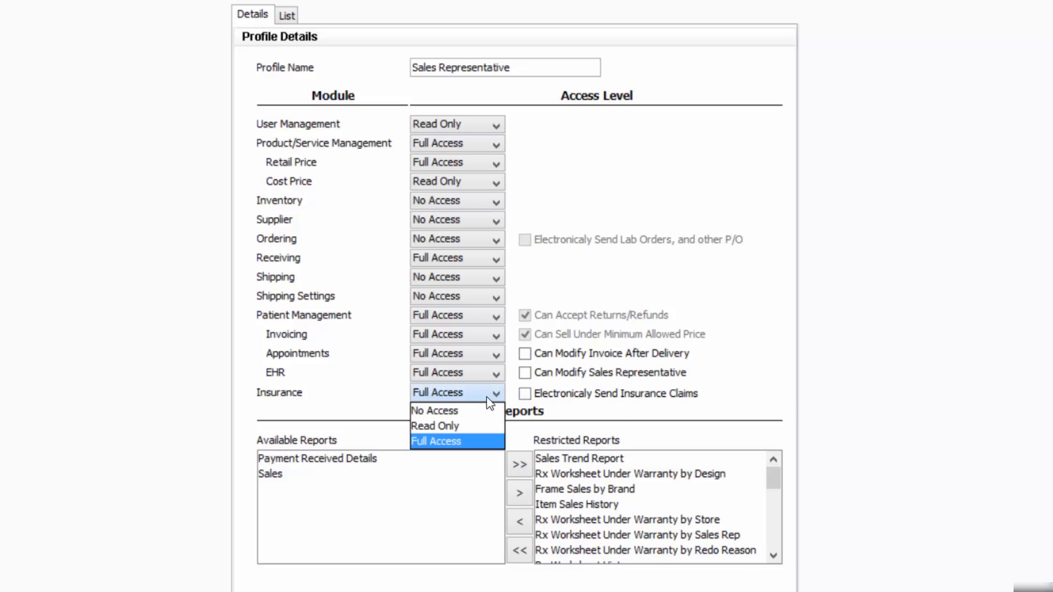
pyautogui.click(450, 411)
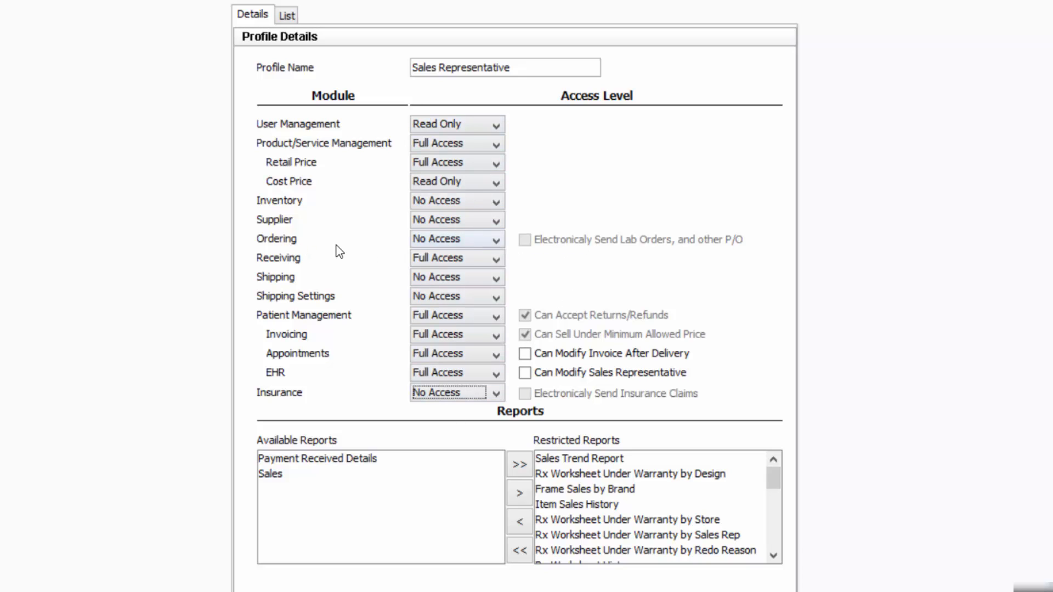
pyautogui.click(453, 241)
pyautogui.click(463, 285)
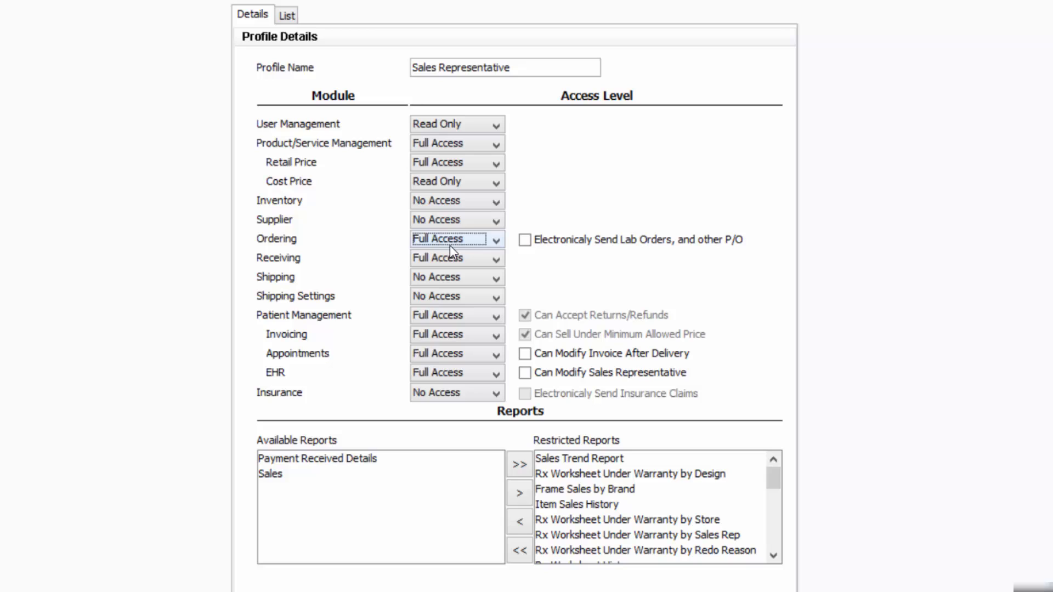
pyautogui.press('Tab')
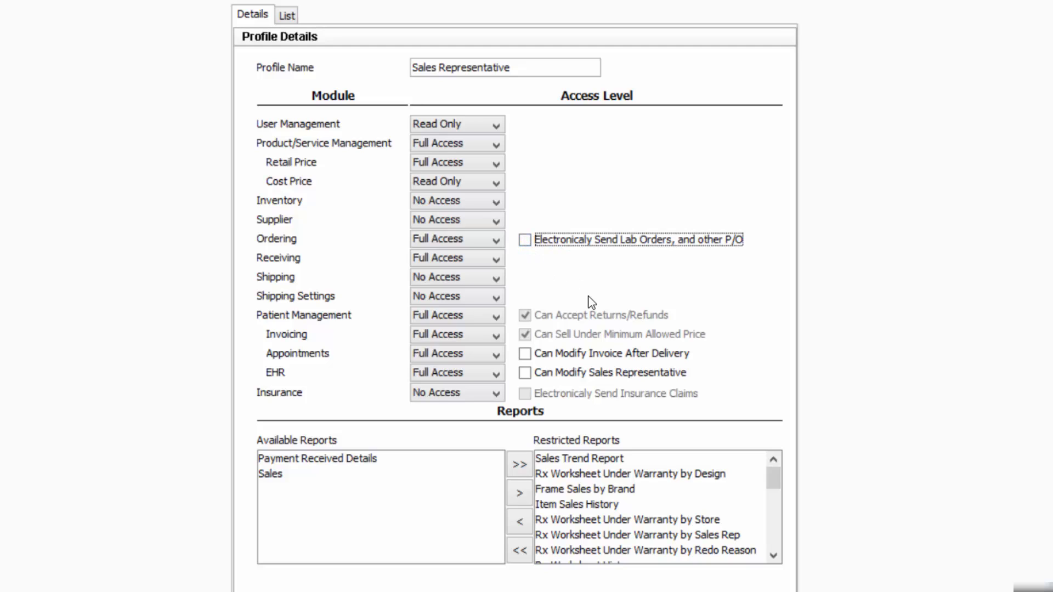
pyautogui.click(524, 240)
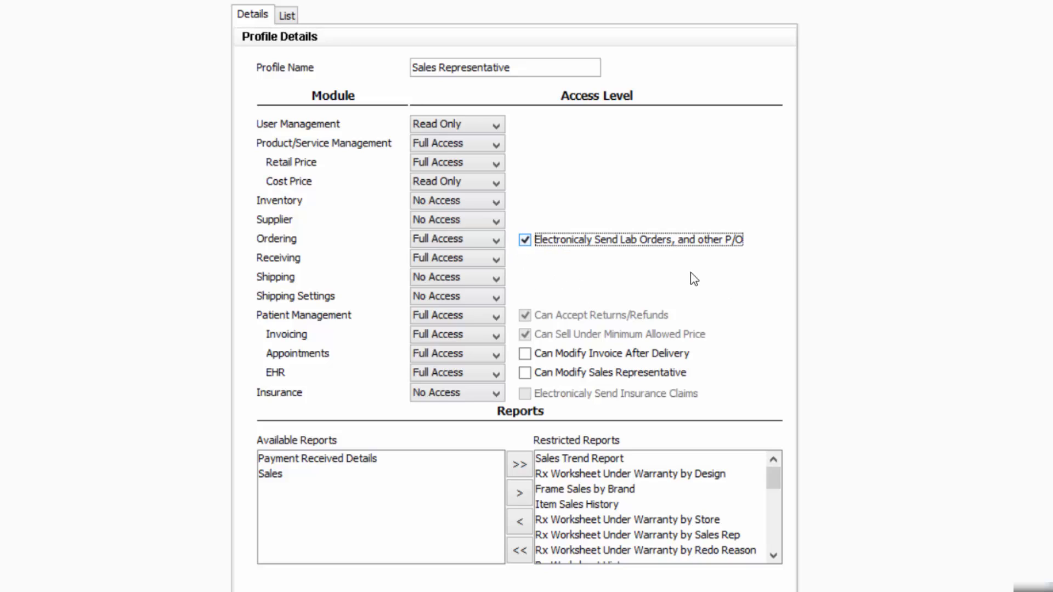
pyautogui.click(527, 241)
pyautogui.click(496, 242)
pyautogui.click(437, 256)
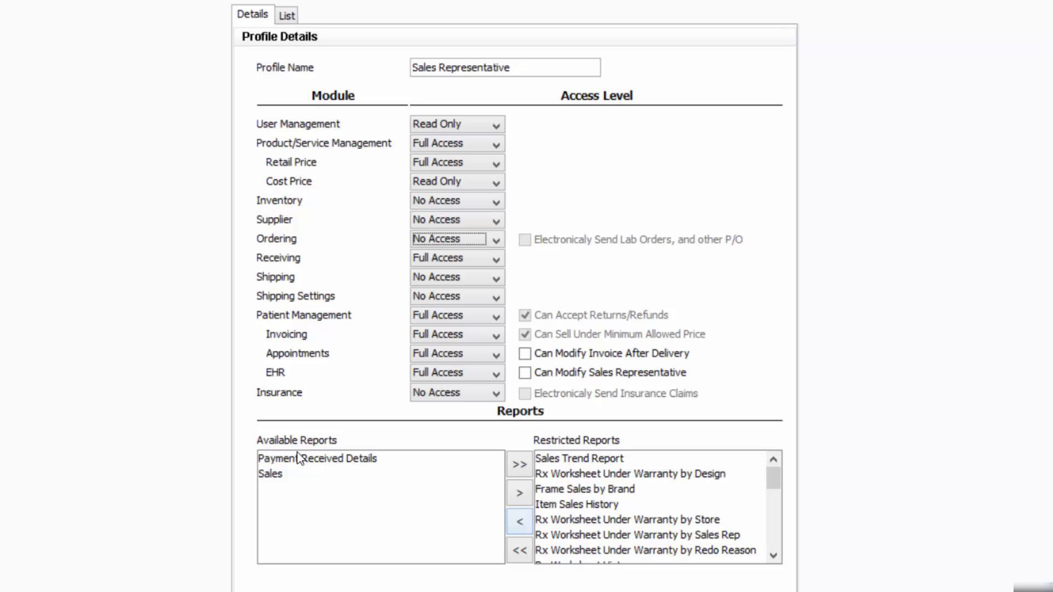
pyautogui.click(585, 509)
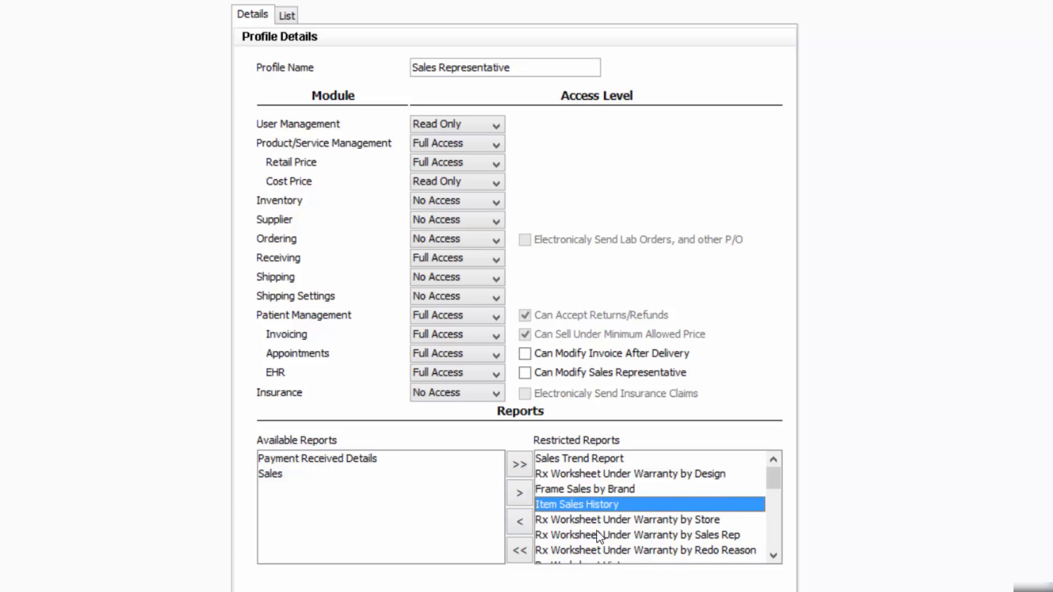
pyautogui.click(529, 529)
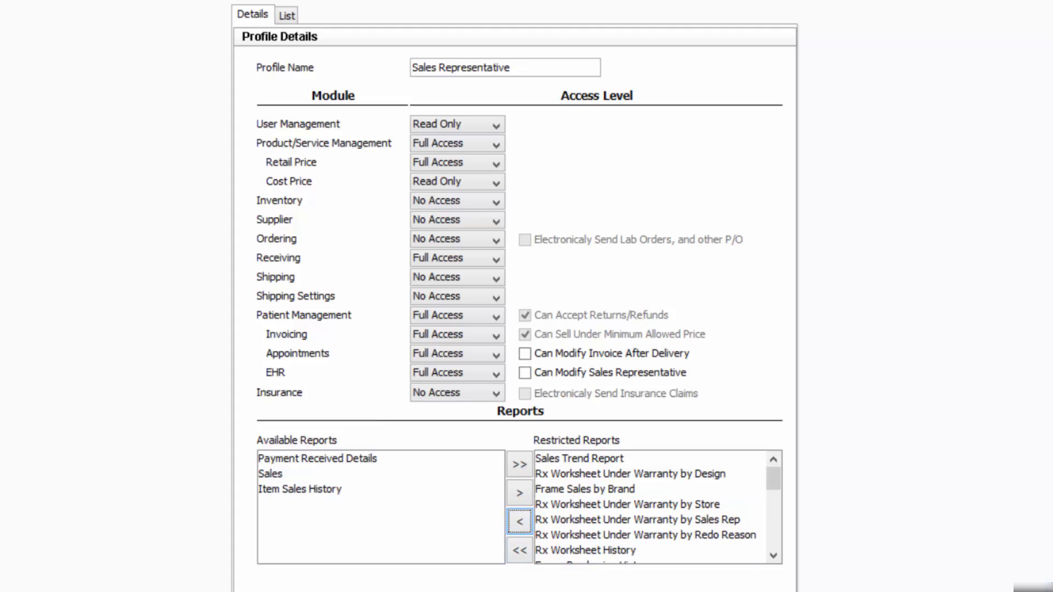
pyautogui.click(306, 493)
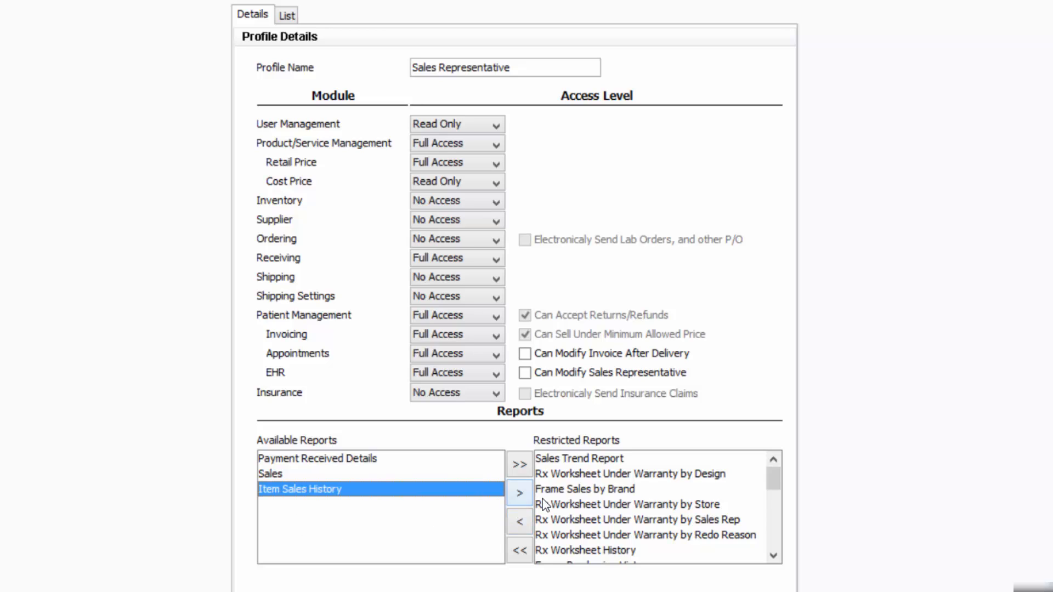
pyautogui.click(520, 494)
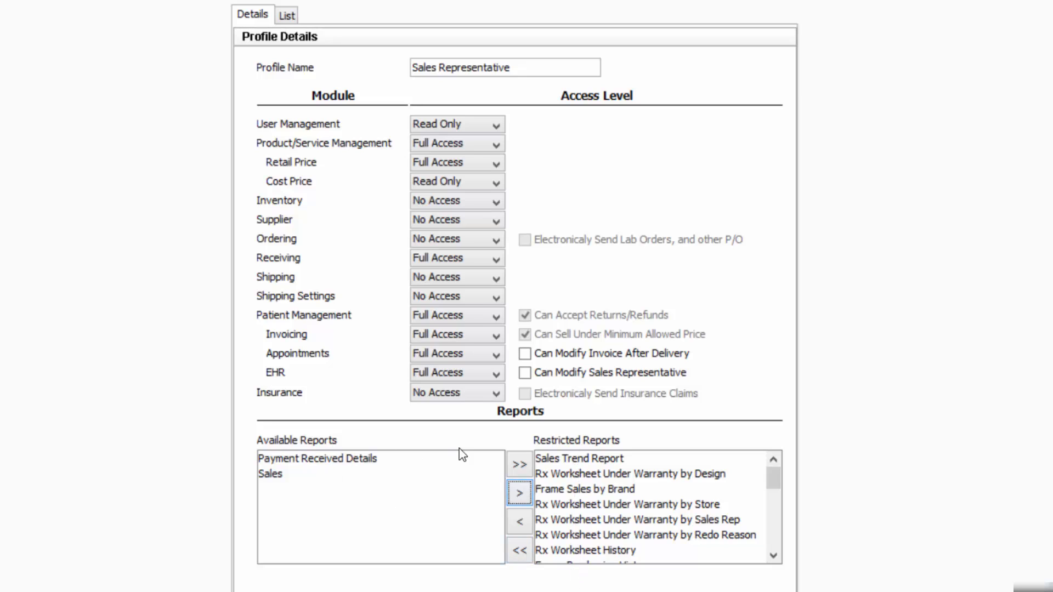
pyautogui.click(527, 558)
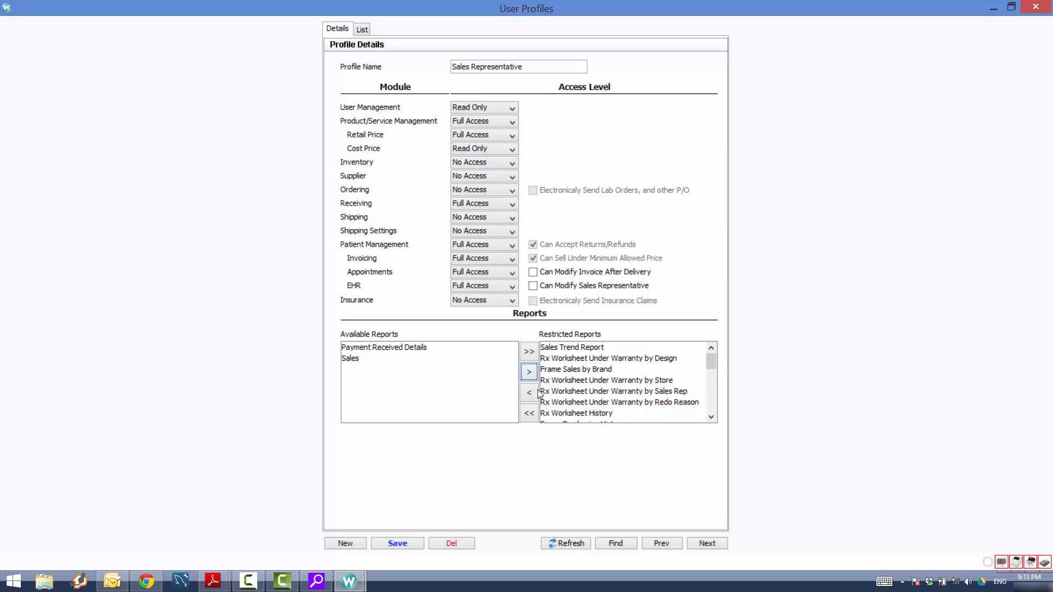
# Save the Sales Representative profile, discard a trial 'Doctor (Partner)' profile, and close User Profiles
pyautogui.click(398, 544)
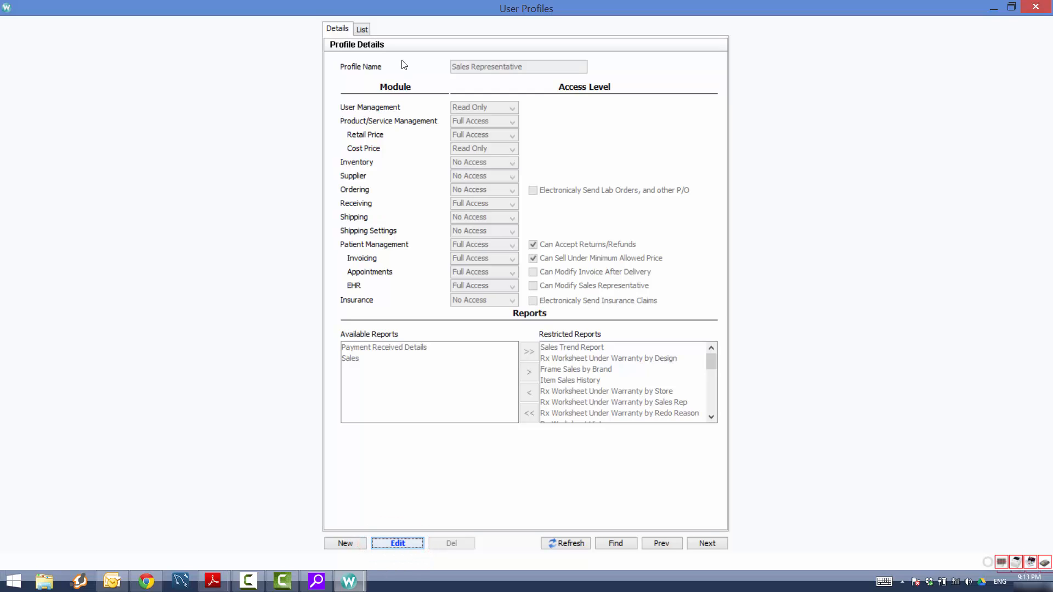
pyautogui.click(362, 29)
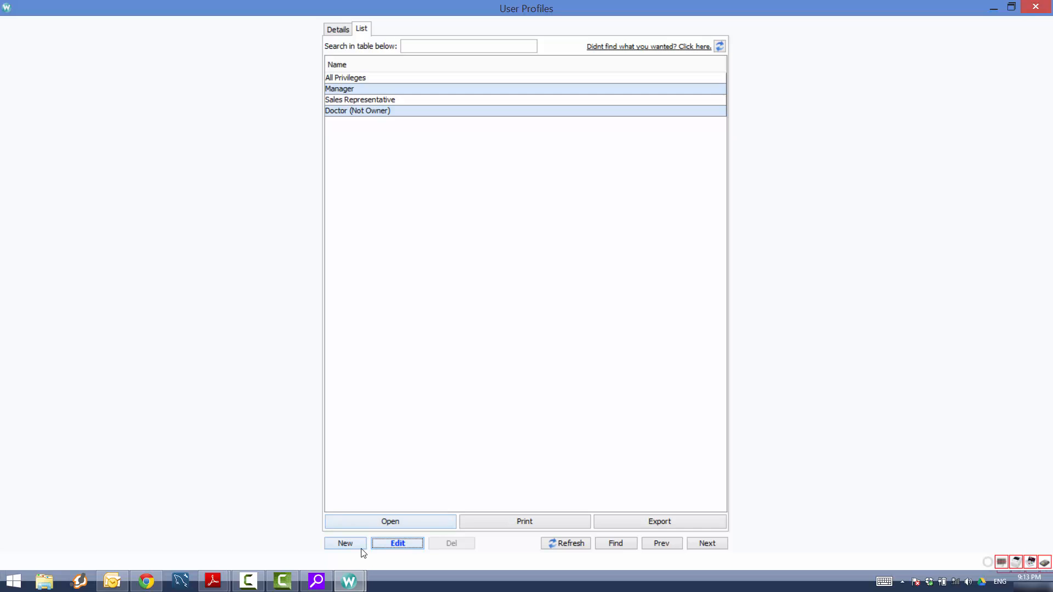
pyautogui.click(346, 543)
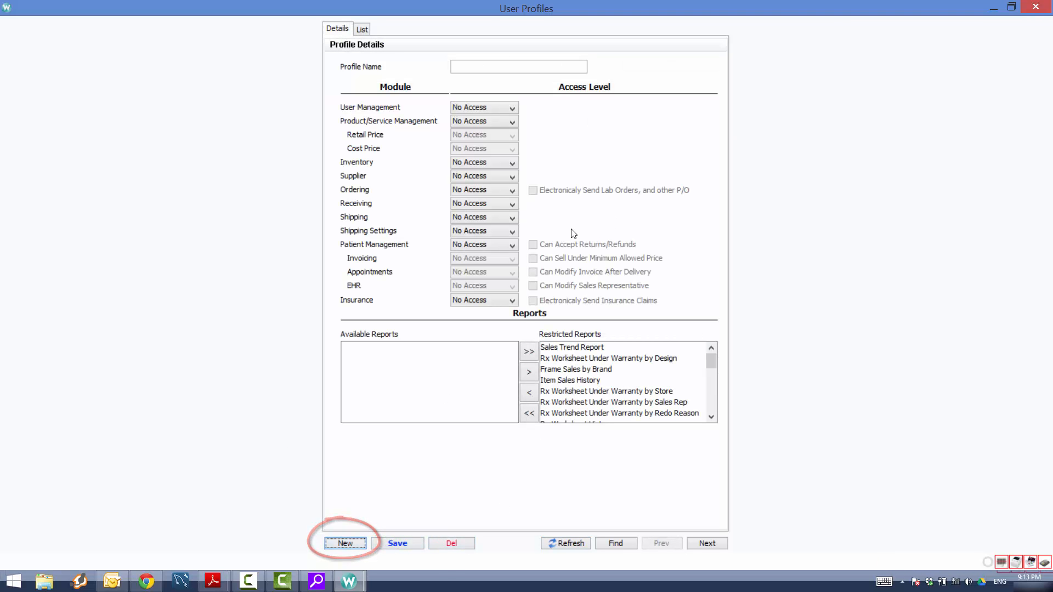
pyautogui.write('Doctor ')
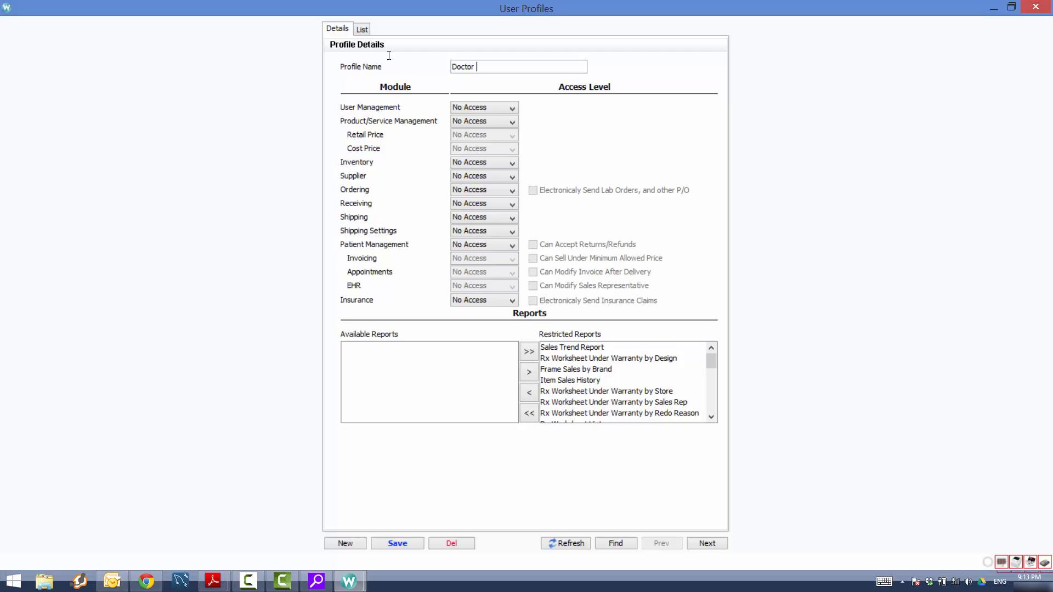
pyautogui.write('(Partner)')
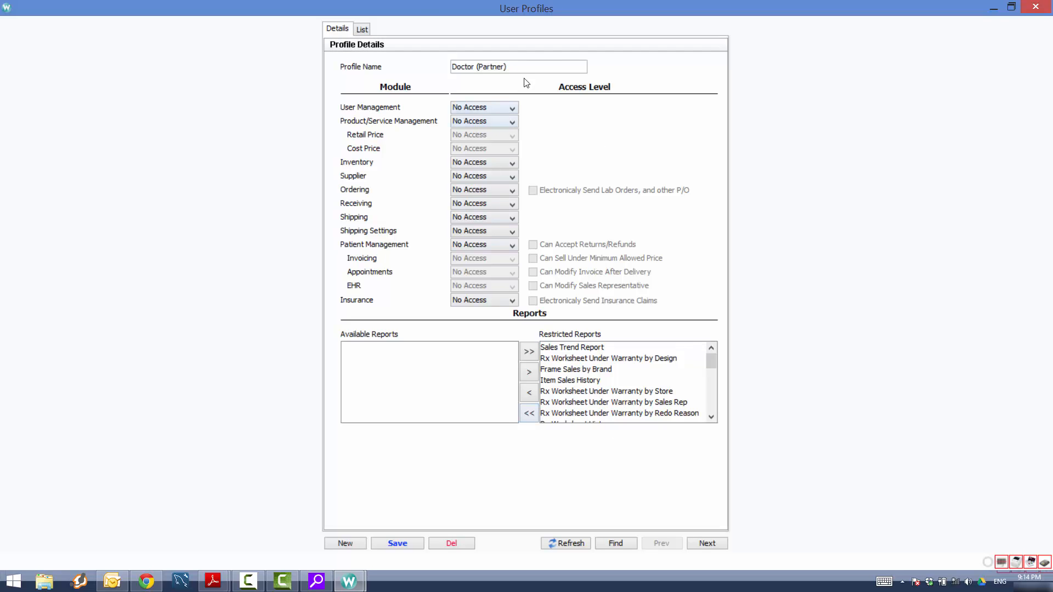
pyautogui.hotkey('ctrl', 'a')
pyautogui.press('BackSpace')
pyautogui.click(1035, 7)
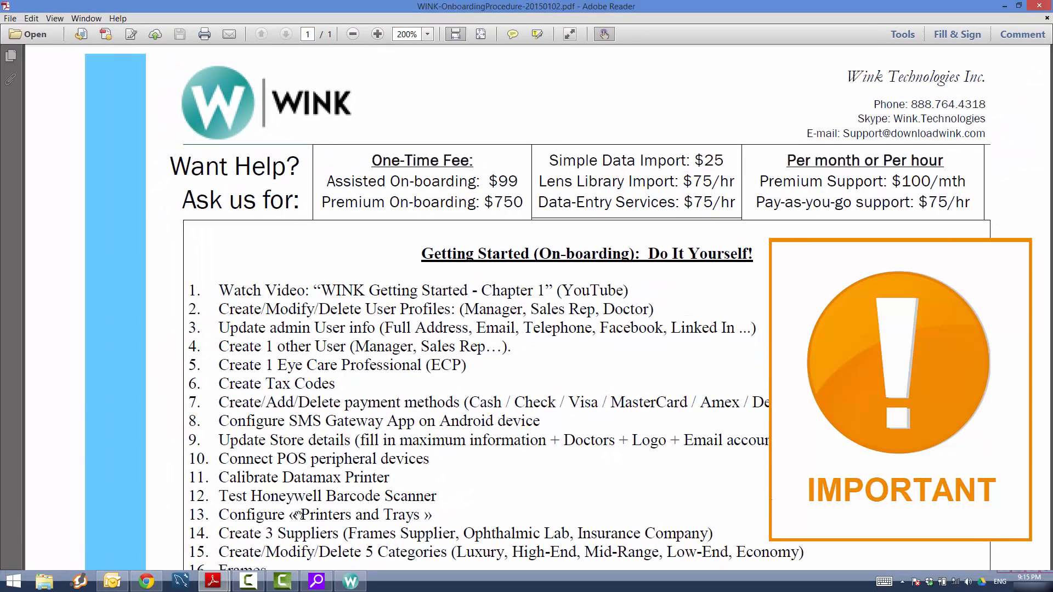
# Return from the onboarding checklist to the WINK main window
pyautogui.click(361, 586)
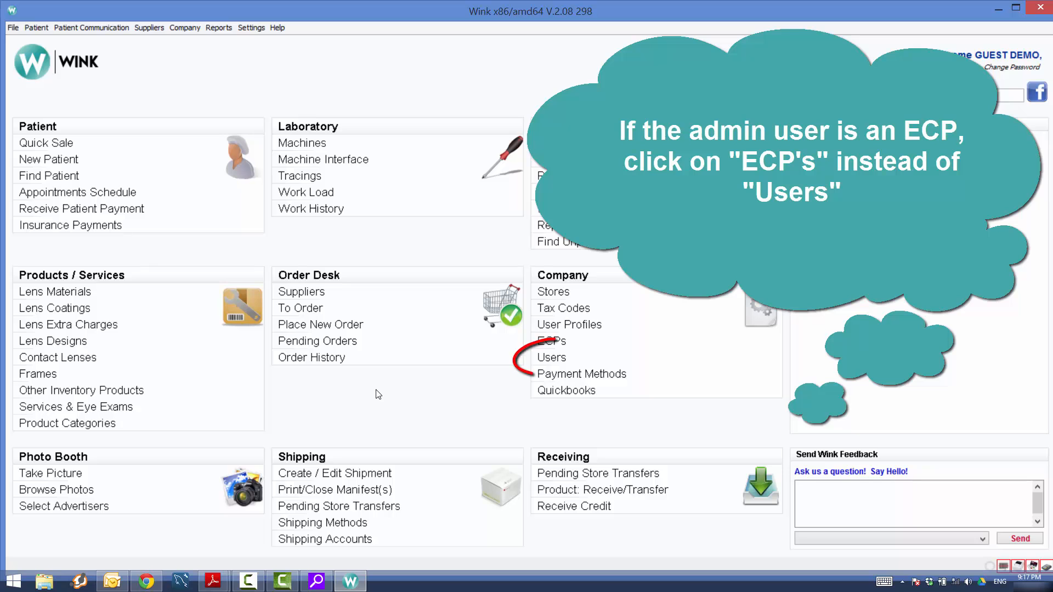
# Open the Demo user from the Users list and unlock its details for editing
pyautogui.click(554, 358)
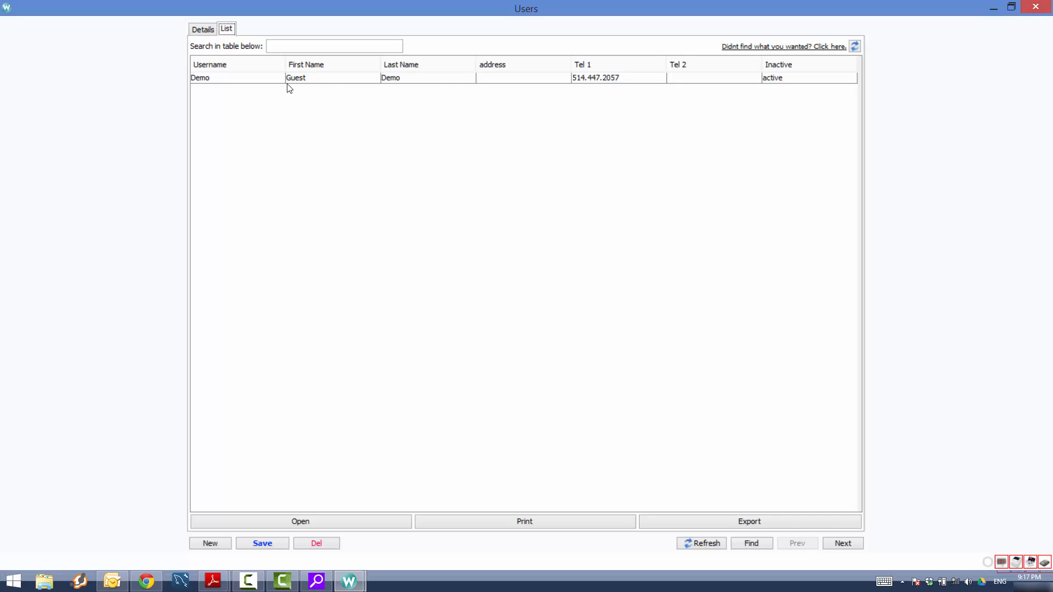
pyautogui.doubleClick(409, 83)
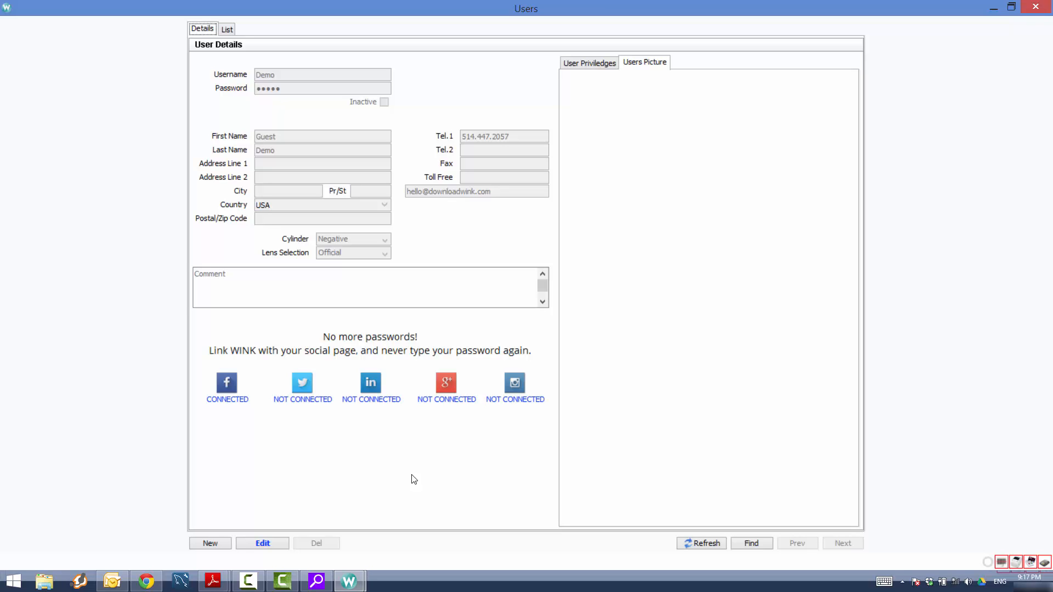
pyautogui.click(280, 549)
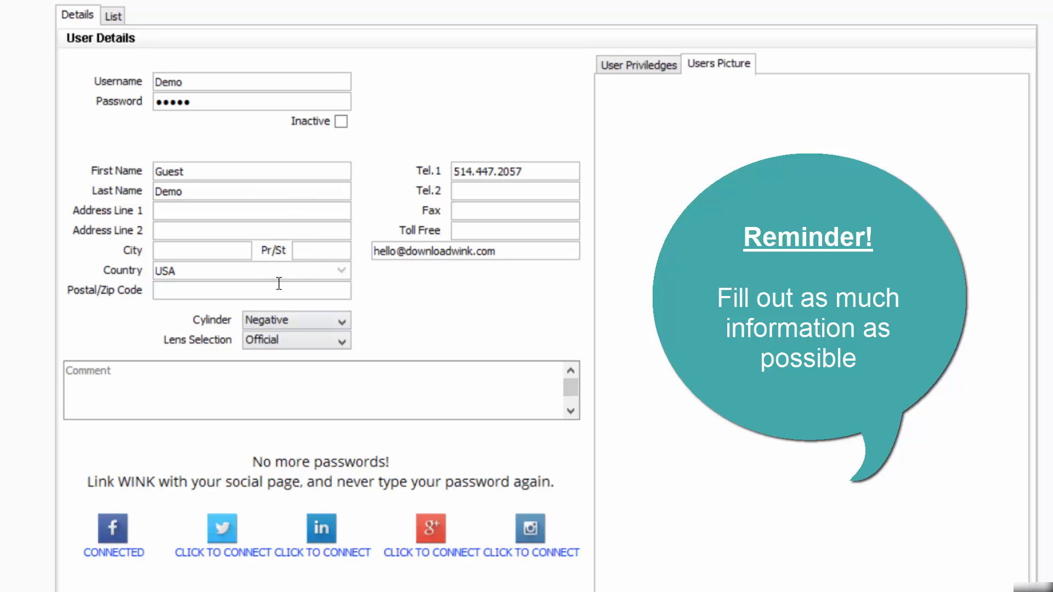
# Enter the demo user's street address, city, state and postal code, then check the Cylinder options
pyautogui.click(229, 211)
pyautogui.write('123 Broad')
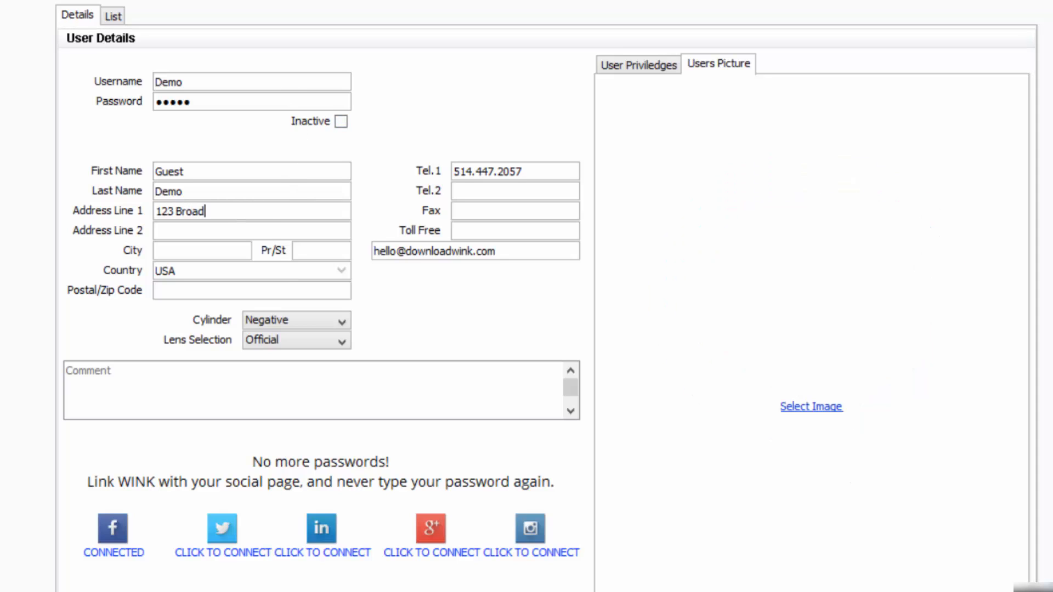
pyautogui.write('way Ave')
pyautogui.press('Tab')
pyautogui.press('Tab')
pyautogui.write('New York')
pyautogui.press('Tab')
pyautogui.write('NY')
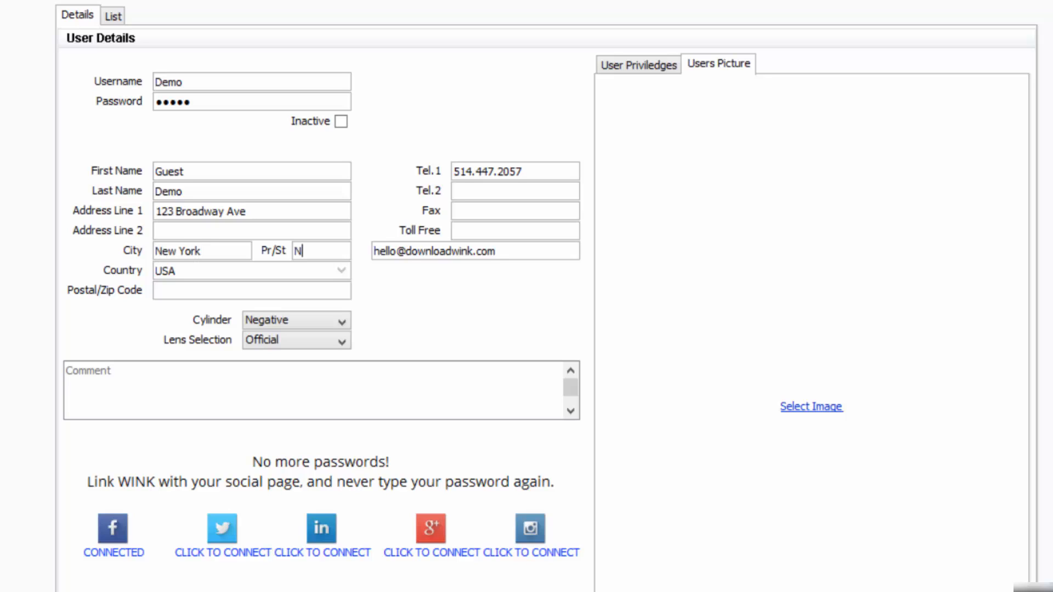
pyautogui.press('Tab')
pyautogui.press('Tab')
pyautogui.write('90210')
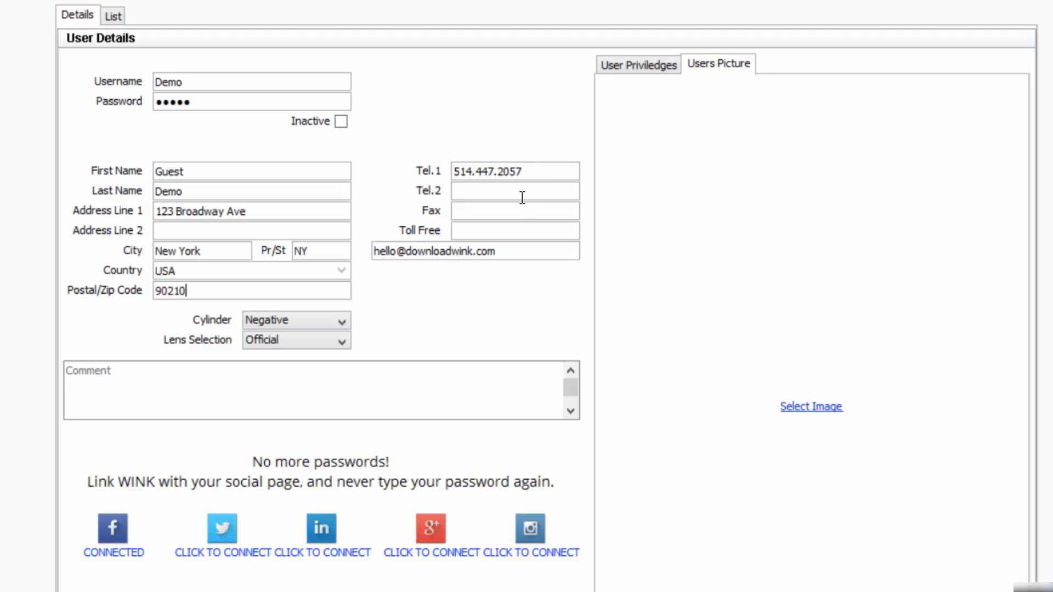
pyautogui.click(504, 228)
pyautogui.click(329, 324)
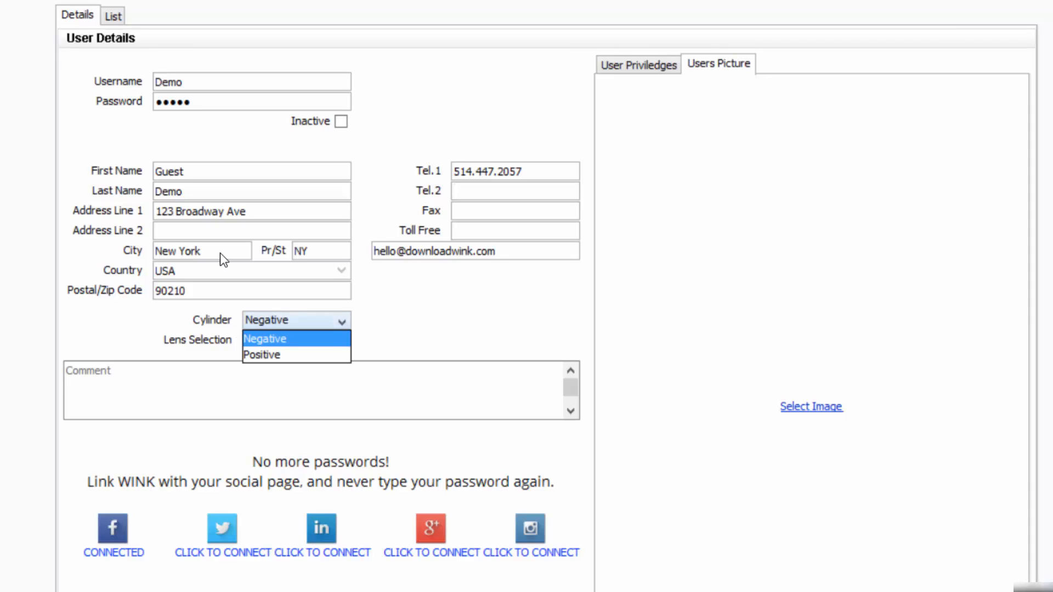
pyautogui.click(321, 339)
pyautogui.press('Tab')
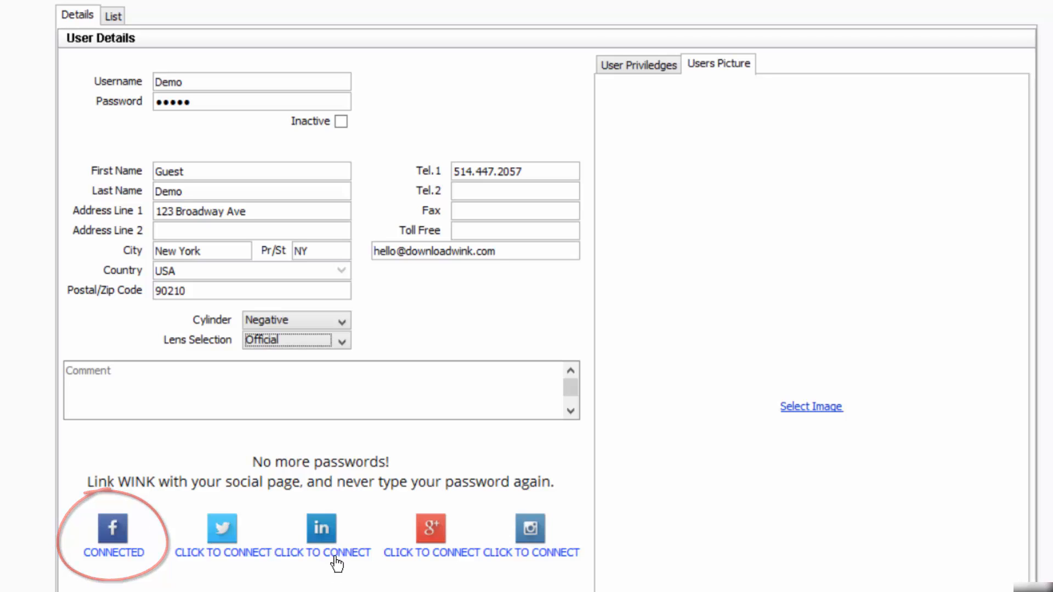
# Connect the user's LinkedIn account to WINK and close the Chrome authorization page
pyautogui.click(324, 528)
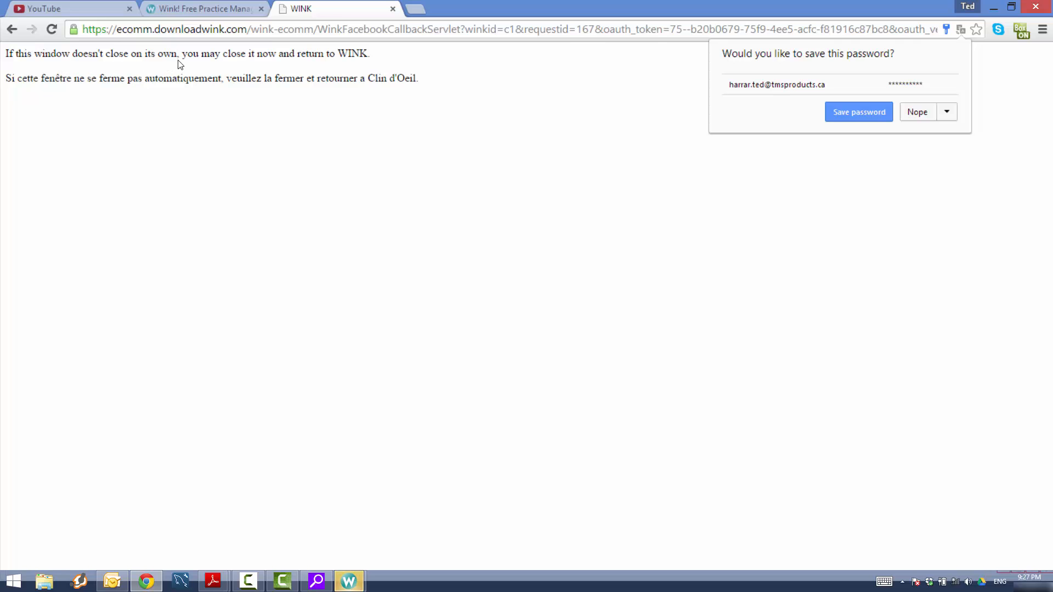
pyautogui.click(392, 8)
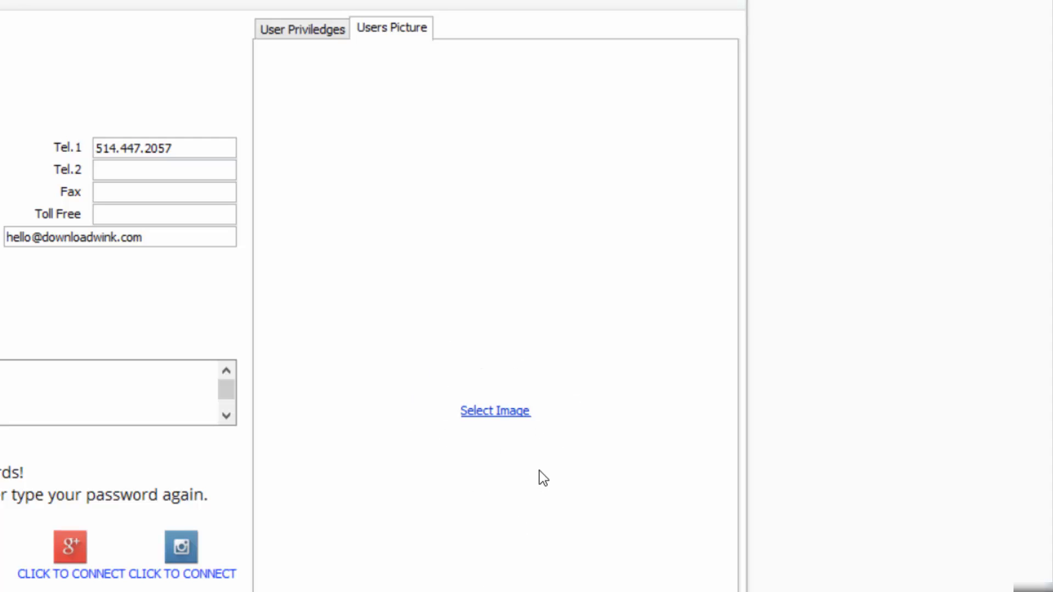
# Review the user's privileges and the onboarding checklist PDF, then start a new blank user record
pyautogui.click(318, 30)
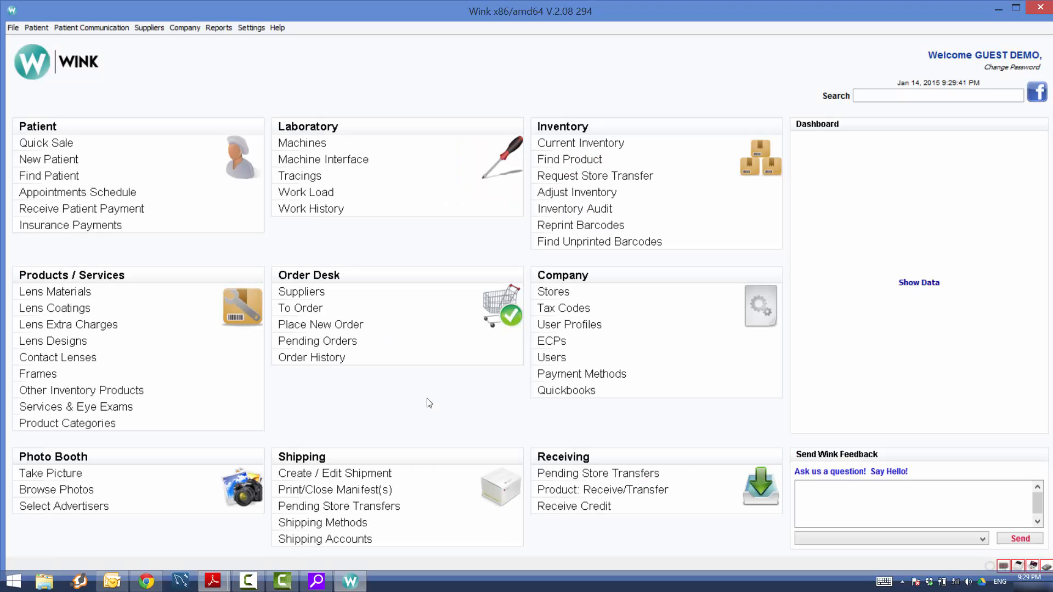
pyautogui.moveTo(213, 582)
pyautogui.click(258, 559)
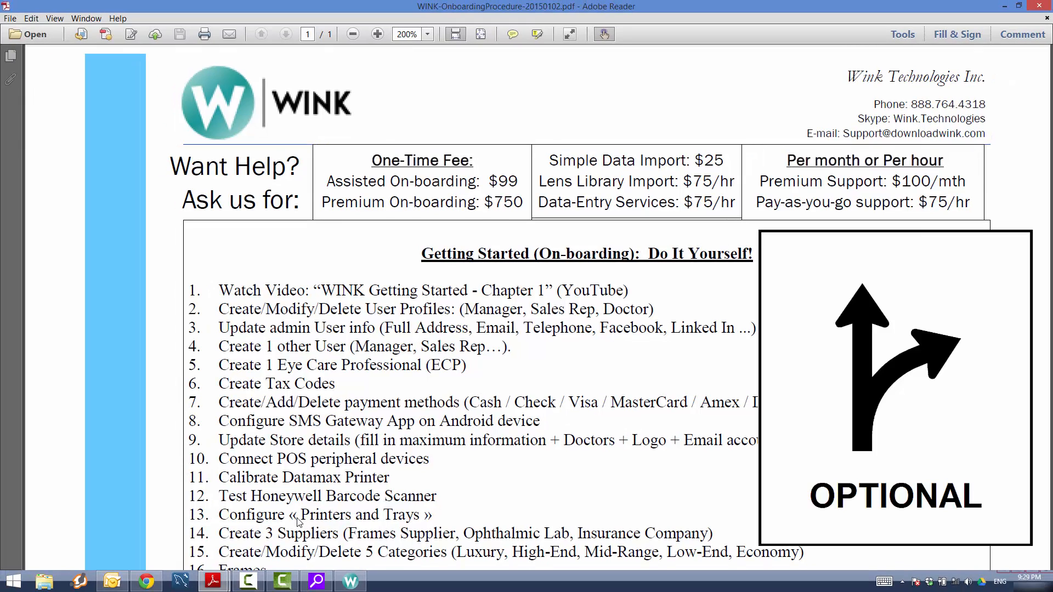
pyautogui.click(358, 582)
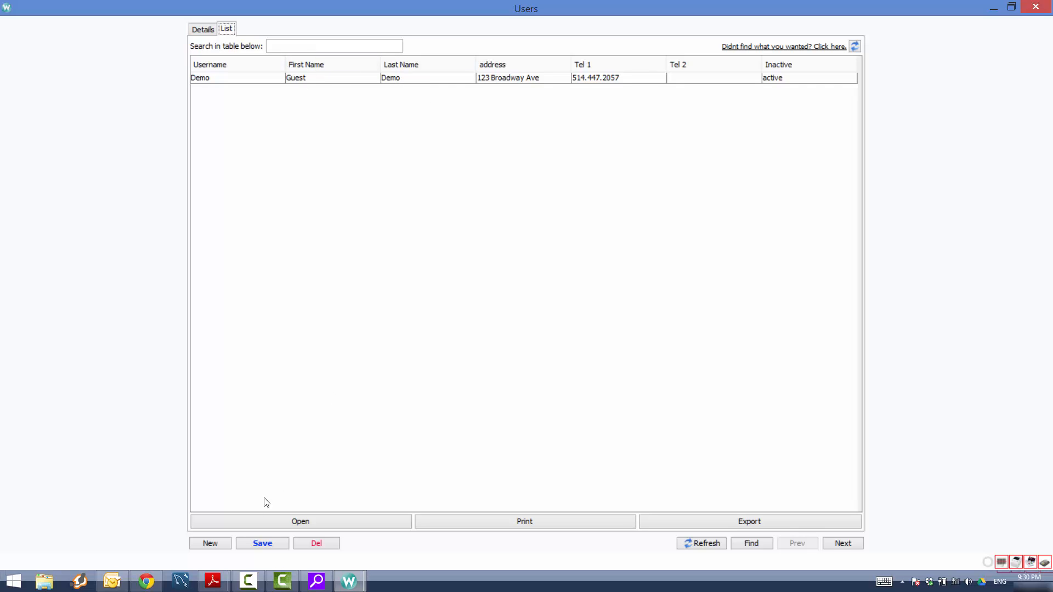
pyautogui.click(210, 544)
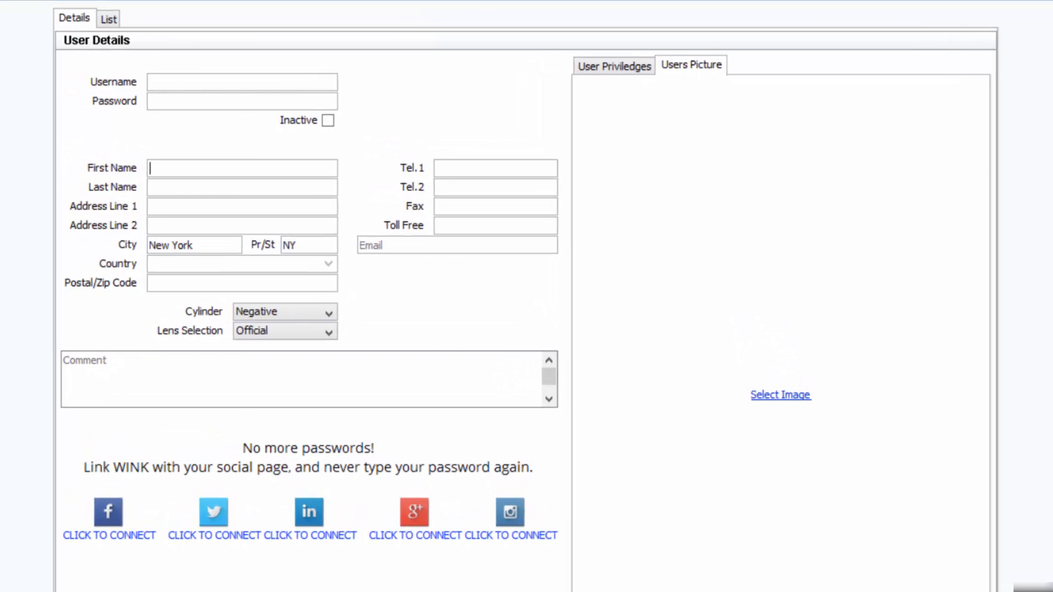
# Enter the new user's first and last name, country USA, postal code 12345 and a username
pyautogui.write('Marlon')
pyautogui.press('Tab')
pyautogui.write('Brando')
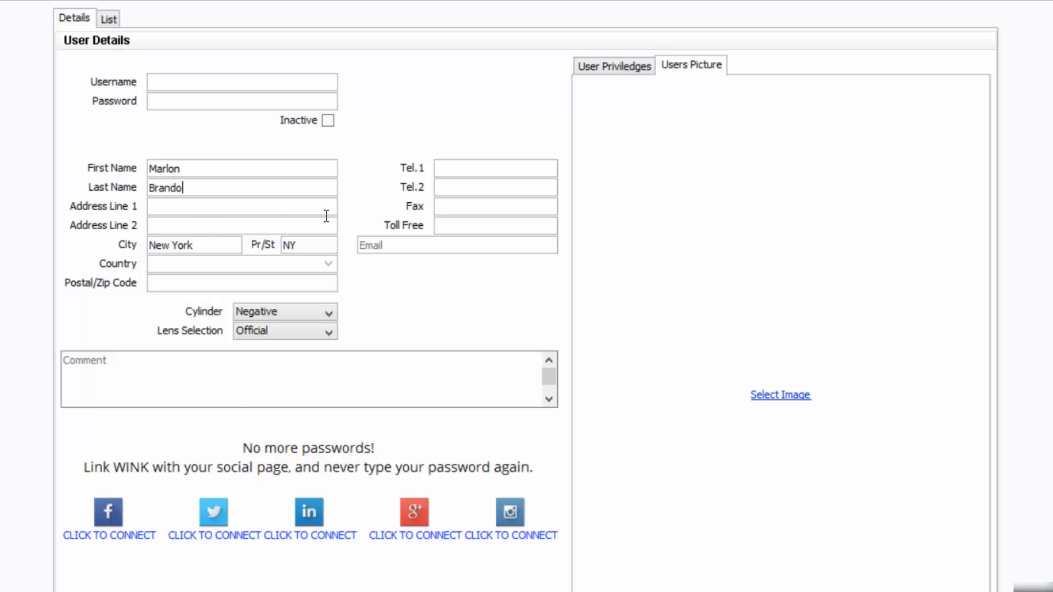
pyautogui.click(242, 266)
pyautogui.write('Usa')
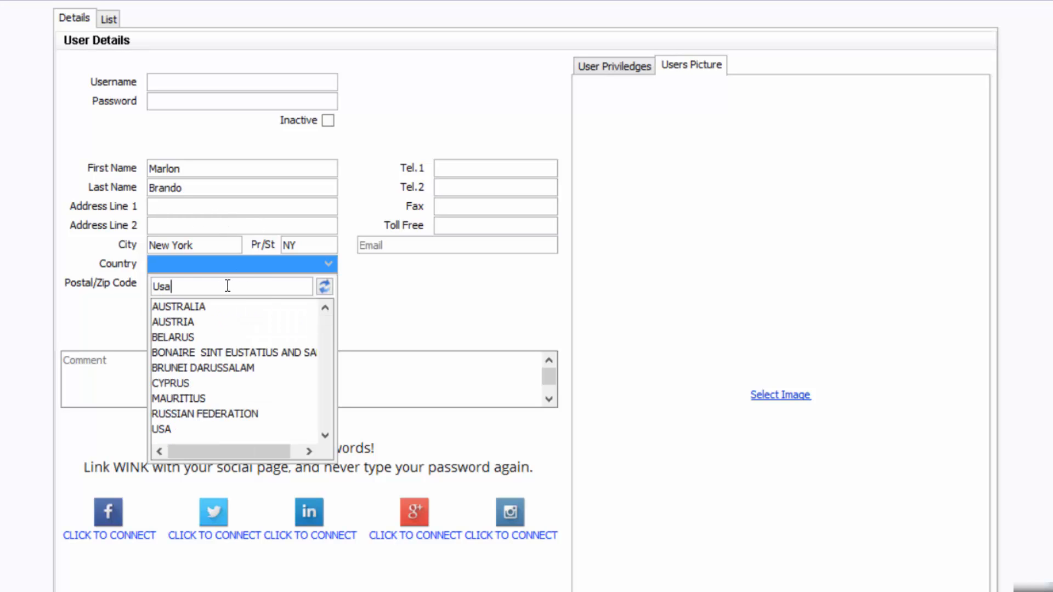
pyautogui.click(177, 308)
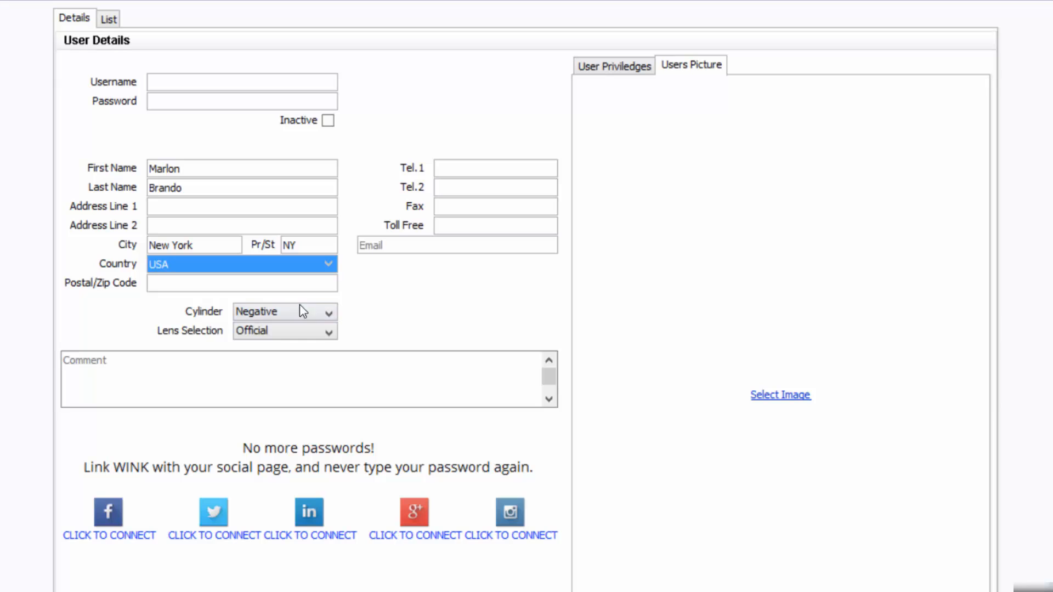
pyautogui.press('Tab')
pyautogui.write('12345')
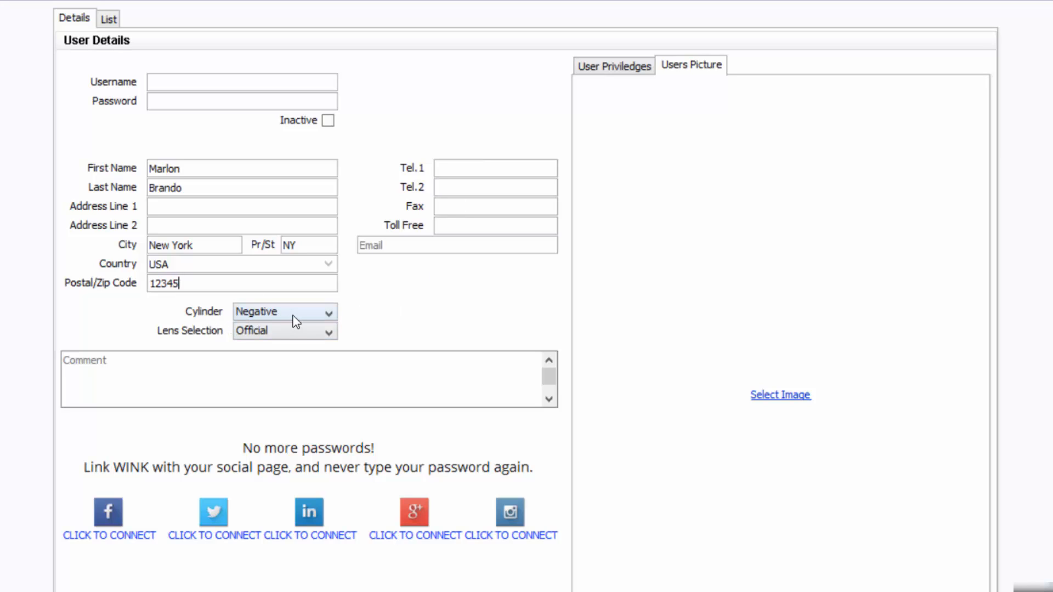
pyautogui.click(198, 80)
pyautogui.write('Marlon12345')
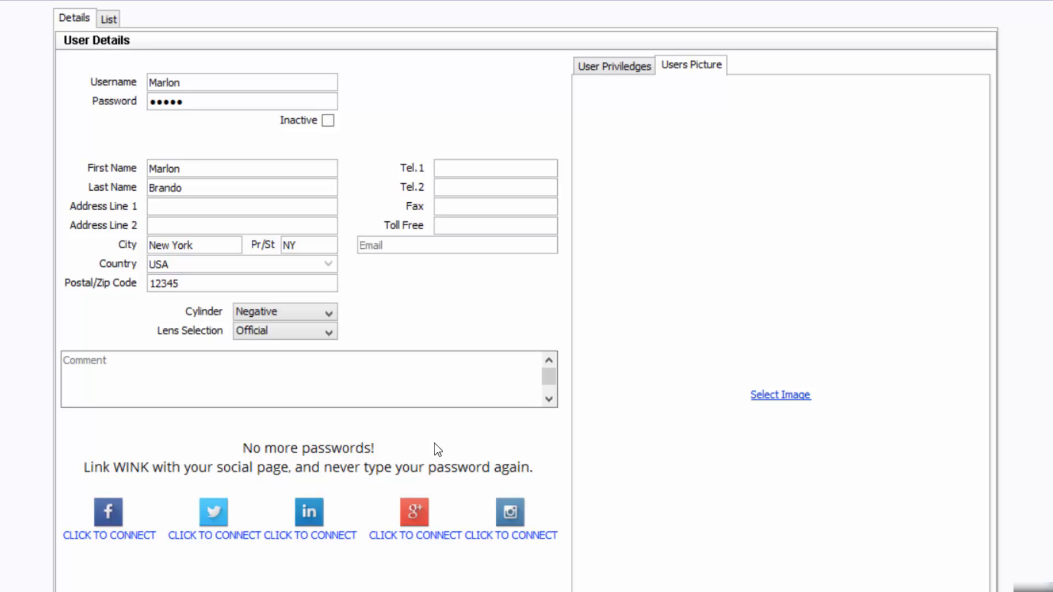
# Enter the new user's e-mail address and bring up their access privileges
pyautogui.click(378, 241)
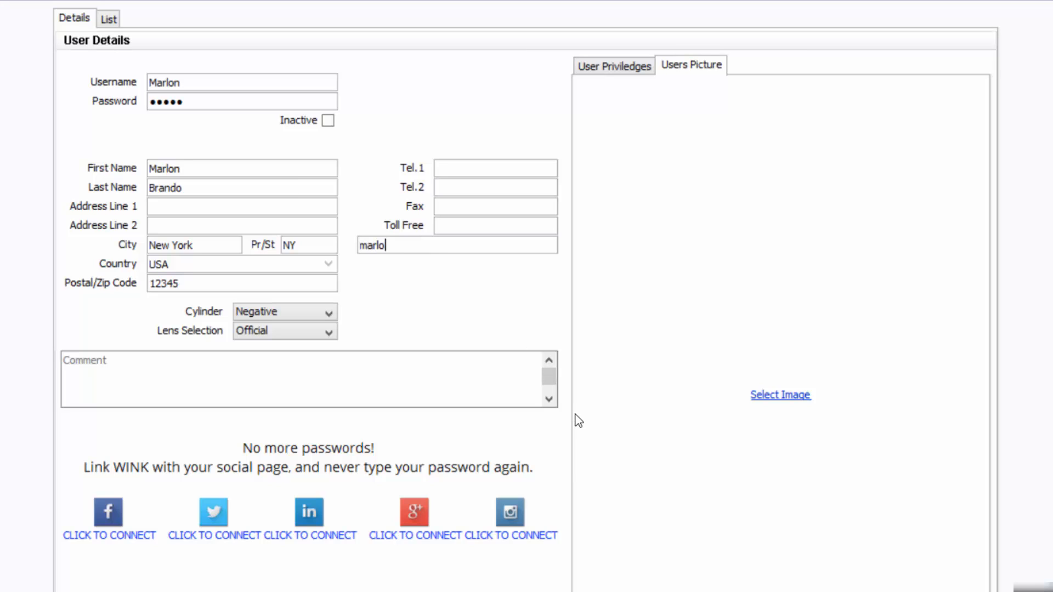
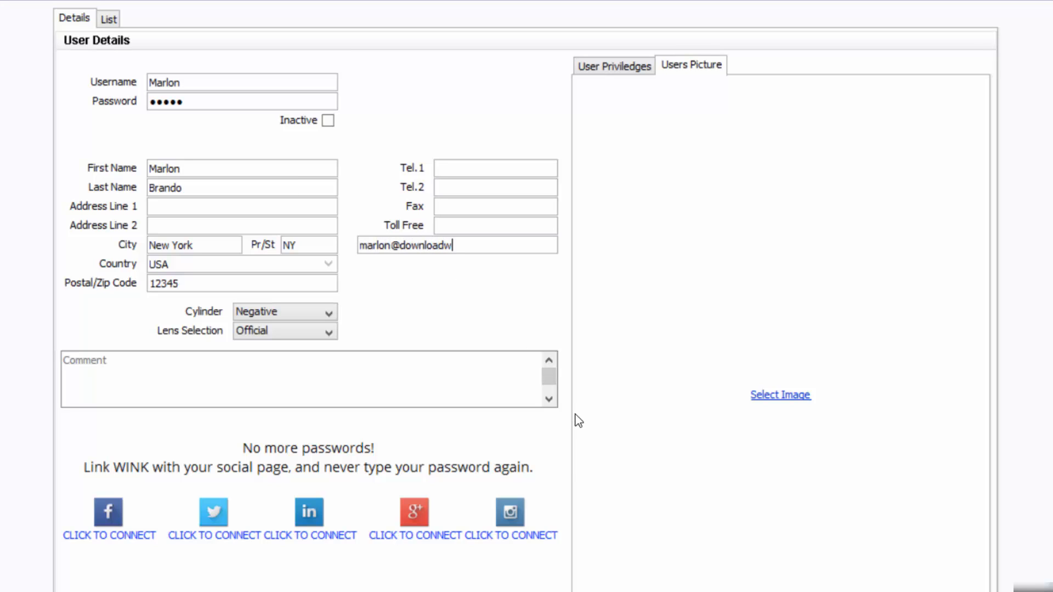
pyautogui.click(623, 75)
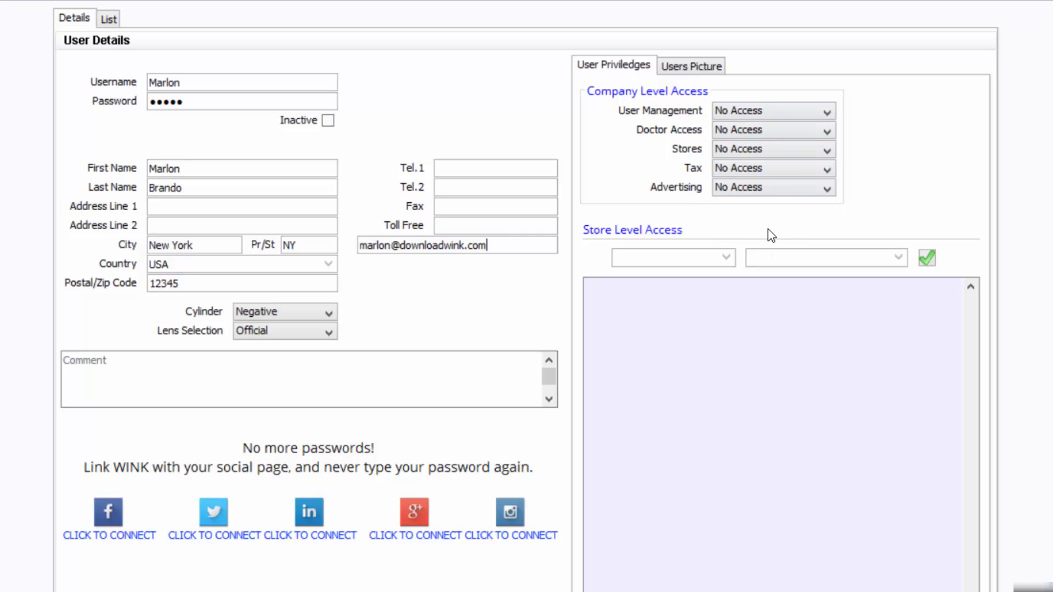
# Add Head Office store access with Sales Rep and Manager roles, then save the new user
pyautogui.click(725, 260)
pyautogui.click(644, 316)
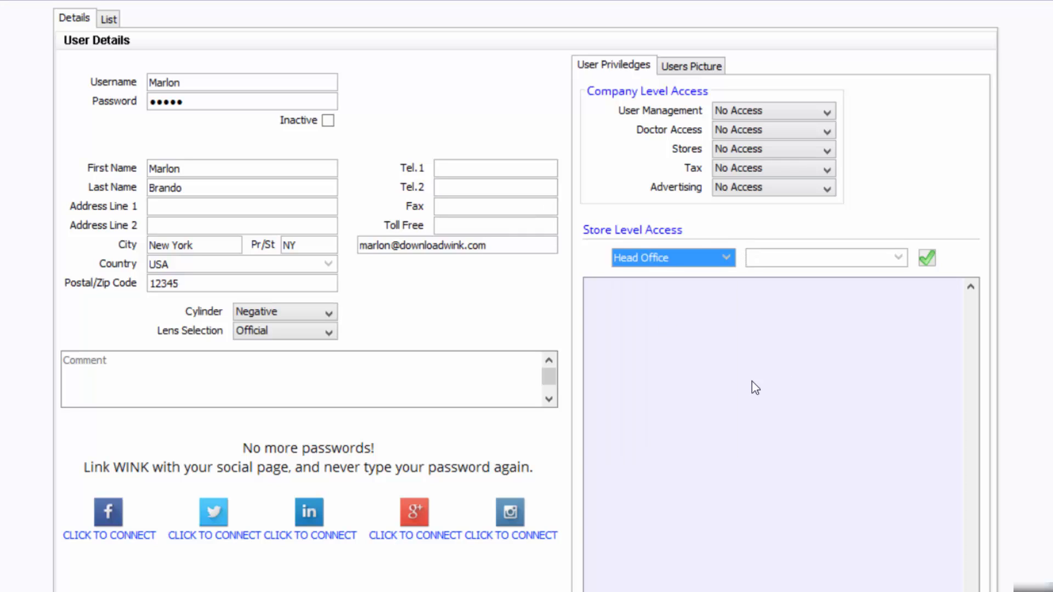
pyautogui.click(831, 258)
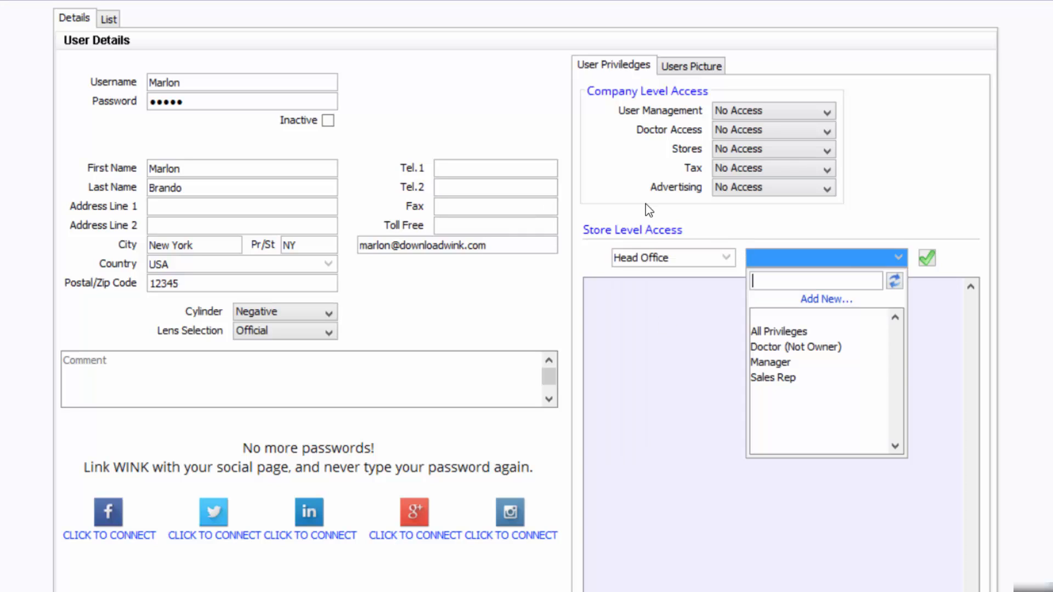
pyautogui.click(790, 378)
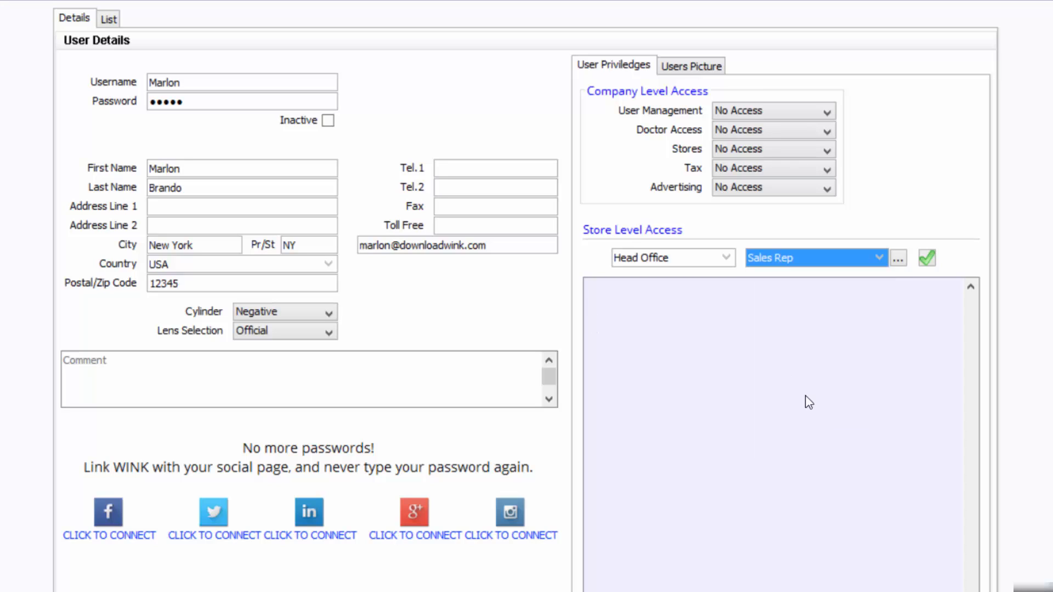
pyautogui.click(929, 259)
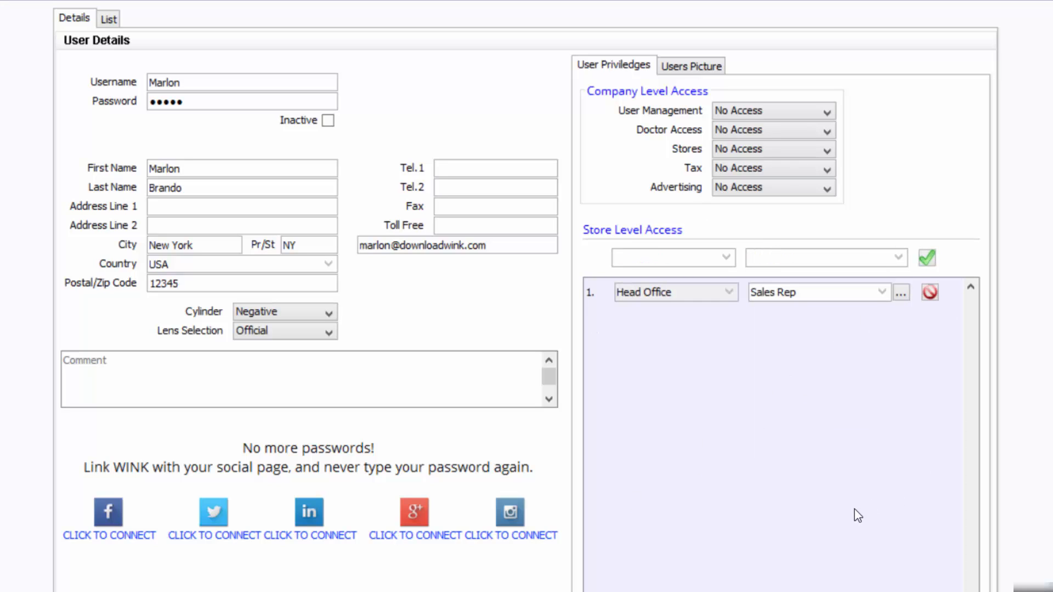
pyautogui.click(726, 256)
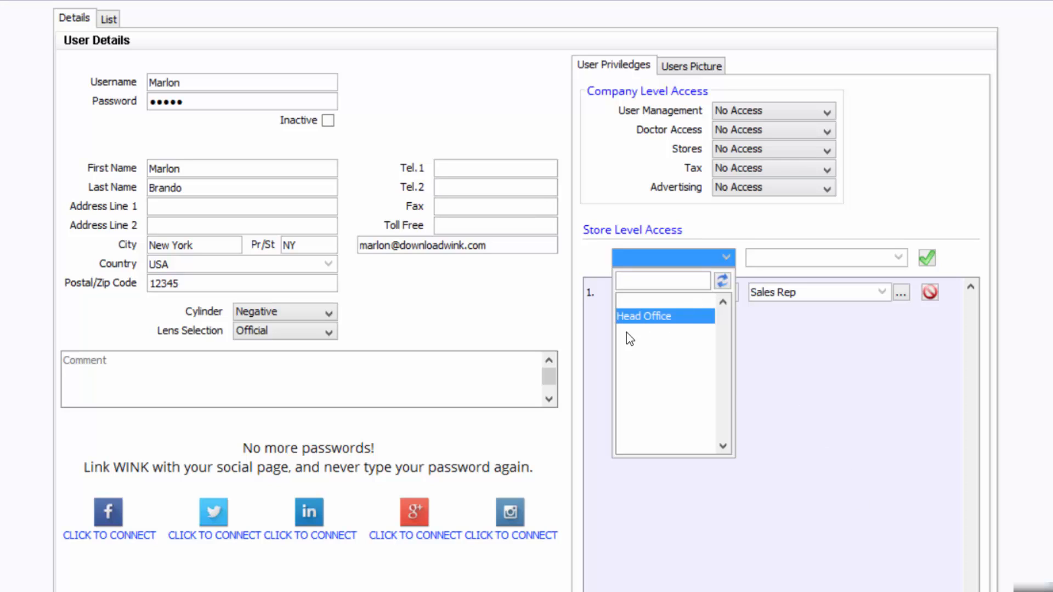
pyautogui.click(898, 257)
pyautogui.click(832, 362)
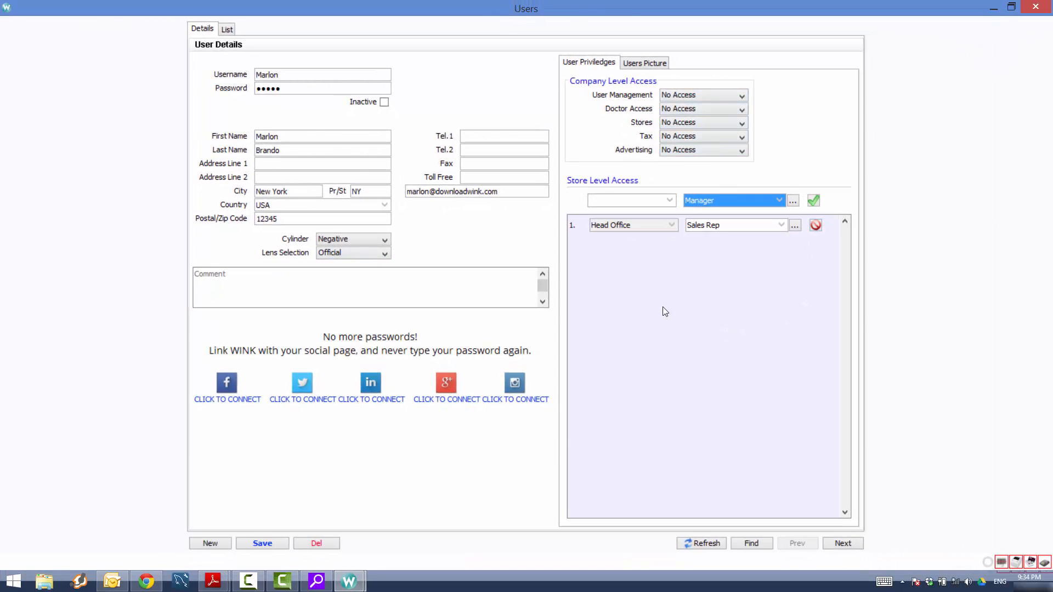
pyautogui.click(274, 543)
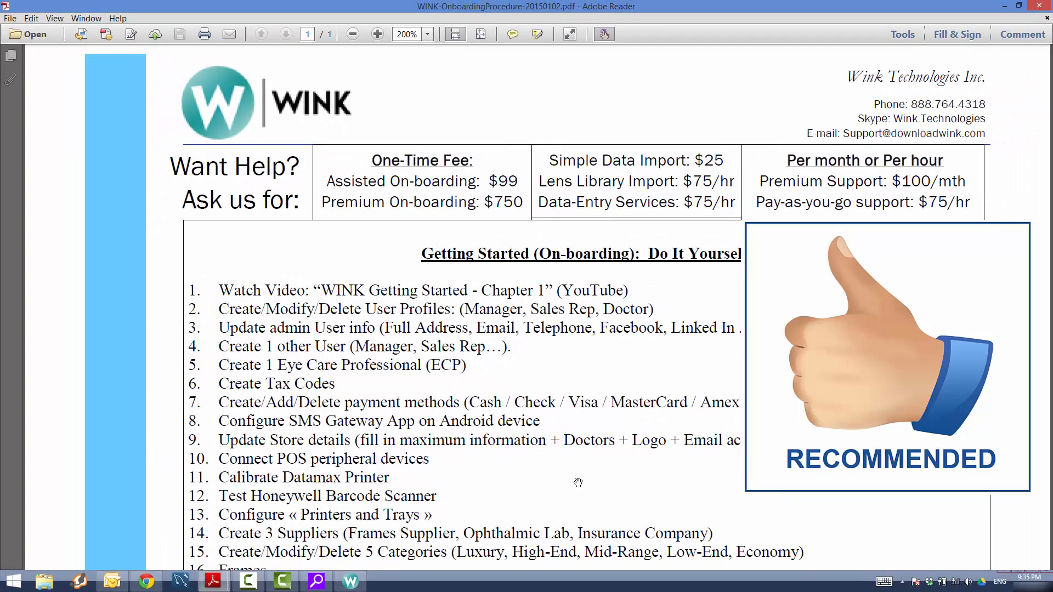
# Switch from Adobe Reader back to the WINK main menu
pyautogui.click(350, 581)
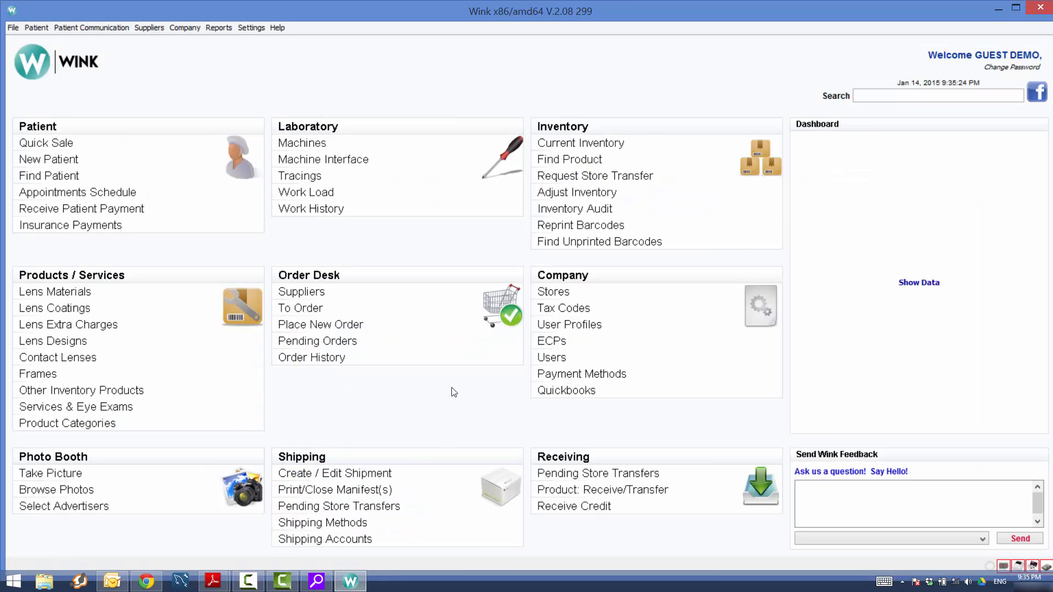
# Start a new ECP with system access, a login username and password, and title Doctor of Optometry (OD)
pyautogui.click(553, 340)
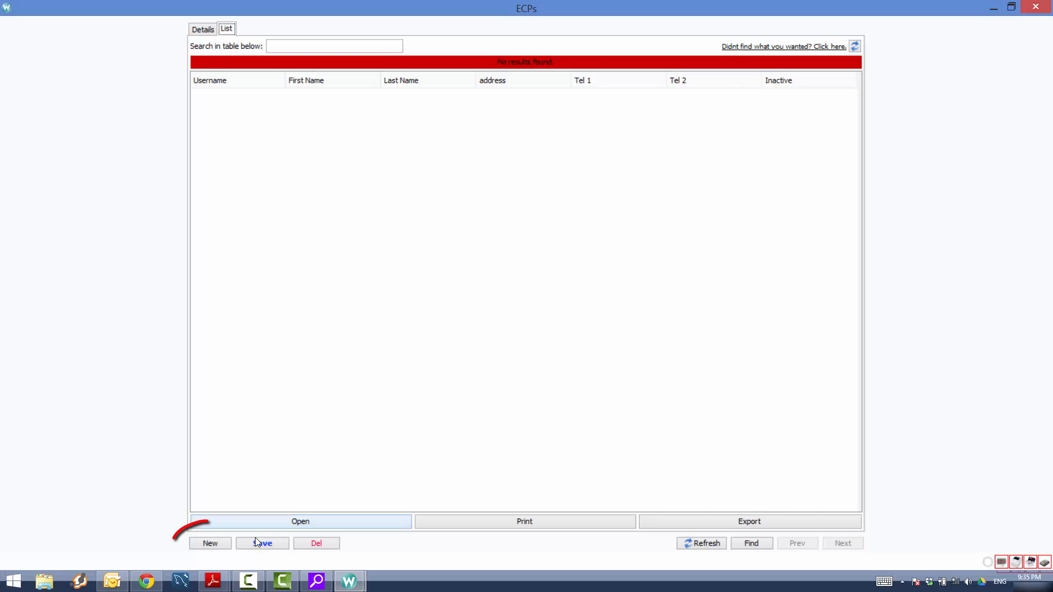
pyautogui.click(210, 543)
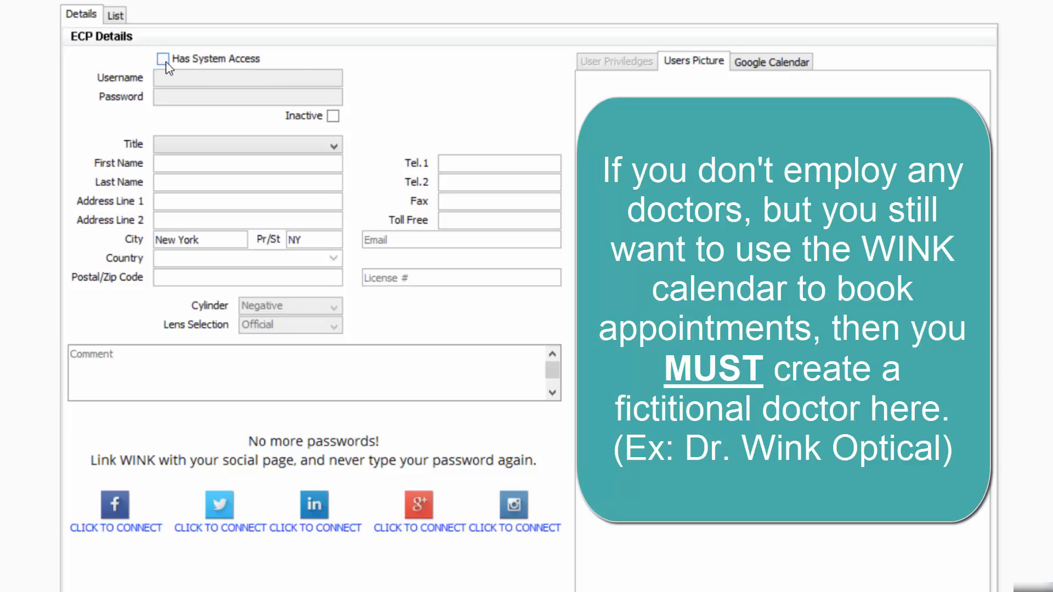
pyautogui.click(163, 59)
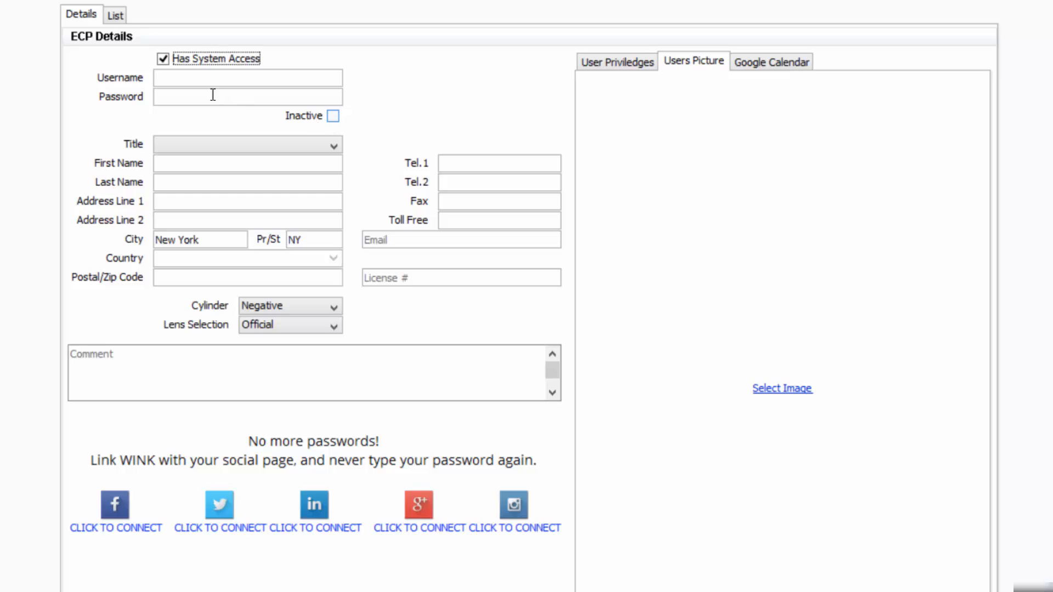
pyautogui.click(178, 81)
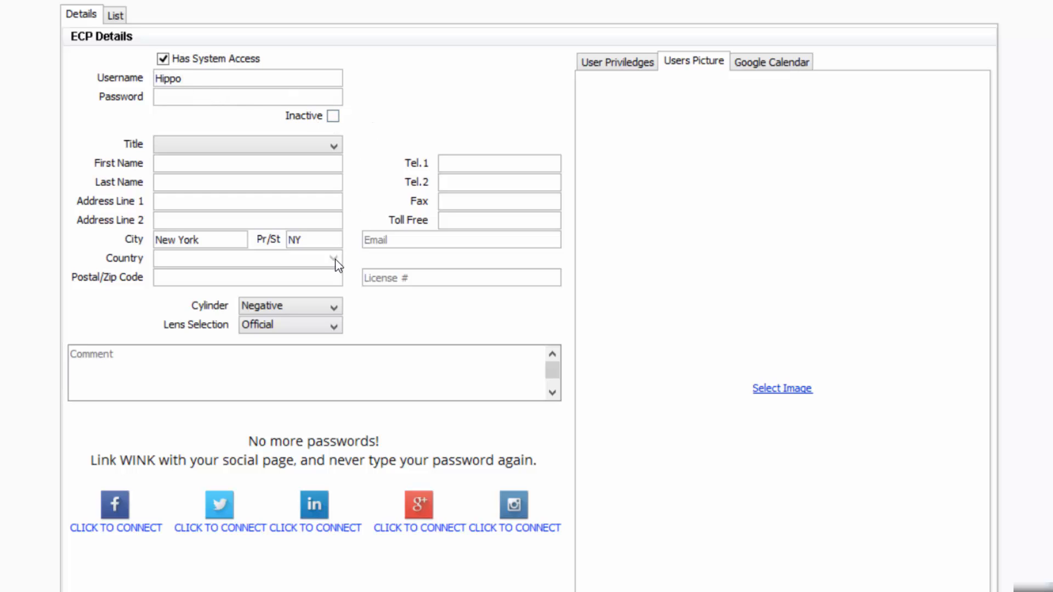
pyautogui.press('Tab')
pyautogui.click(329, 147)
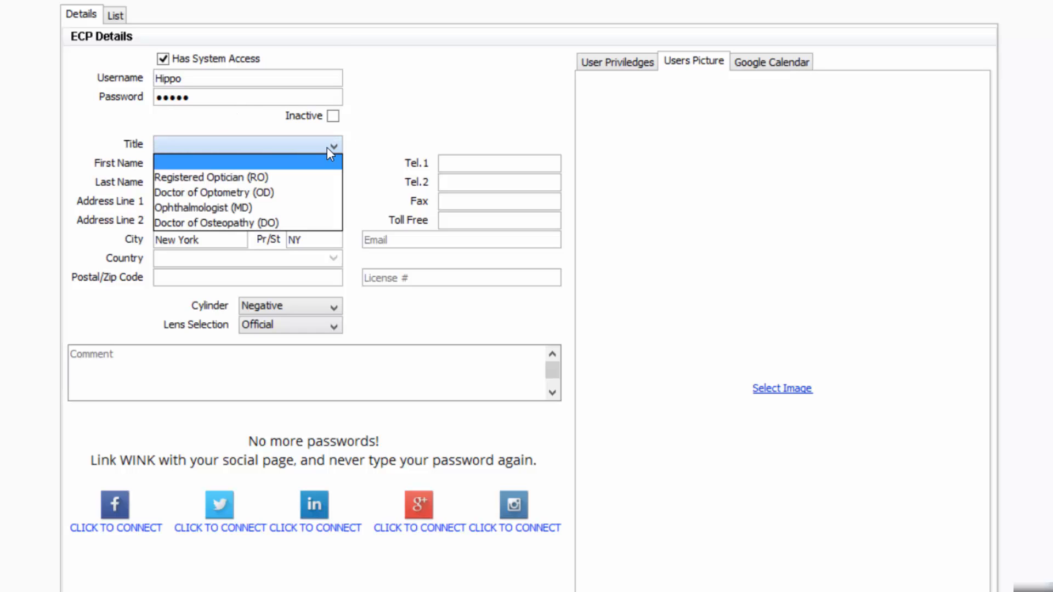
pyautogui.click(310, 198)
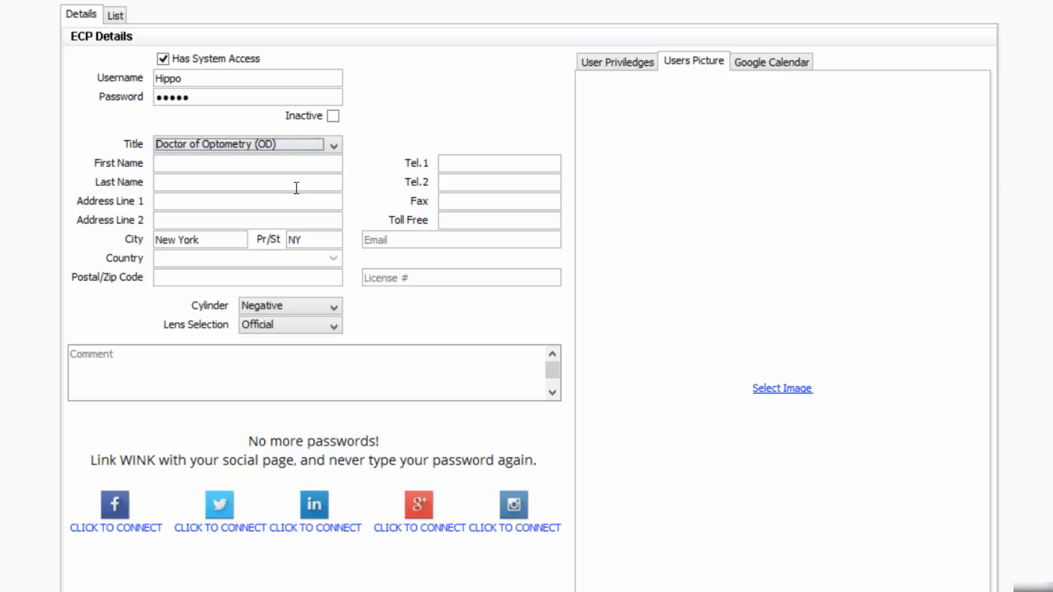
# Fill in the doctor's name, country USA, zip 12345, phone number, e-mail and licence number
pyautogui.click(224, 167)
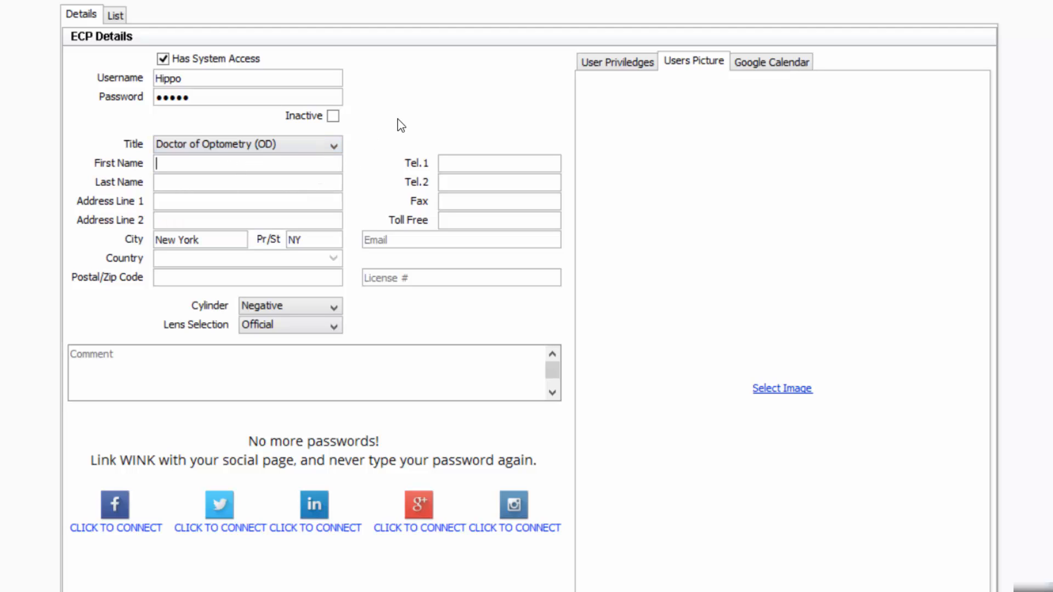
pyautogui.write('Kos')
pyautogui.write('Hippocrates')
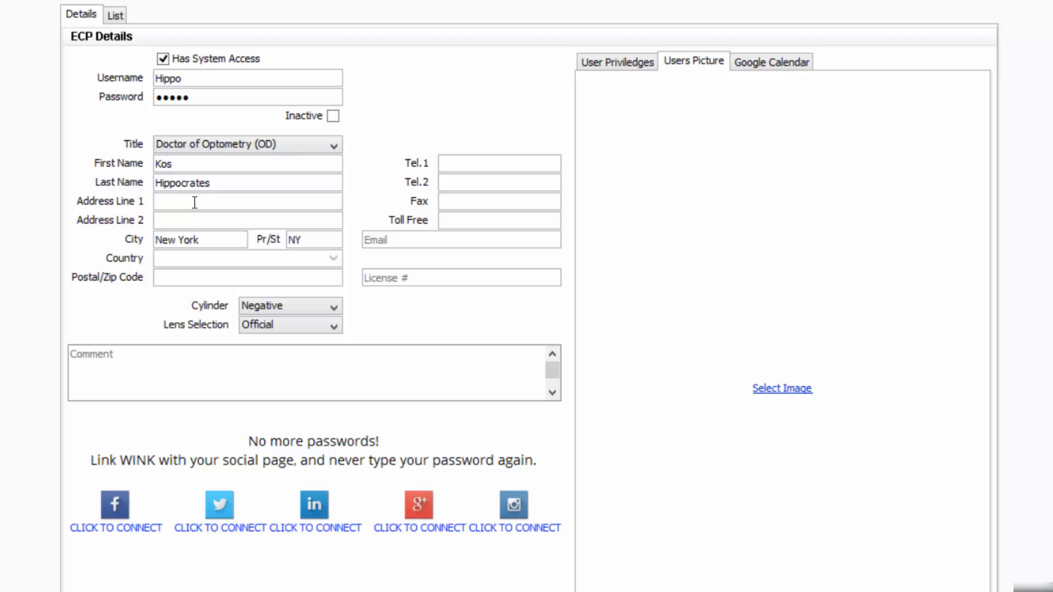
pyautogui.click(237, 261)
pyautogui.write('usa')
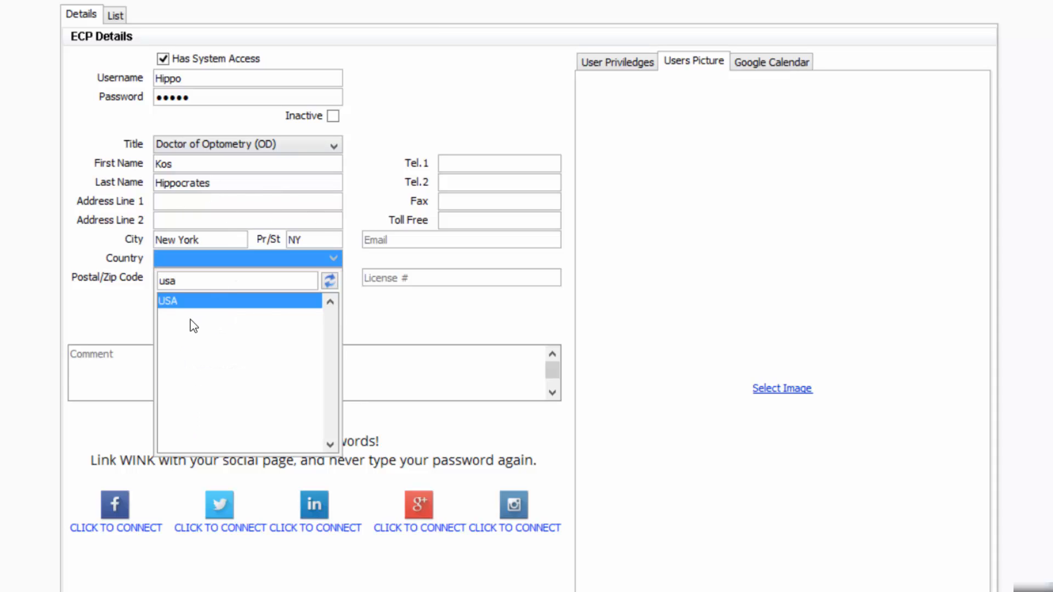
pyautogui.click(193, 302)
pyautogui.press('Tab')
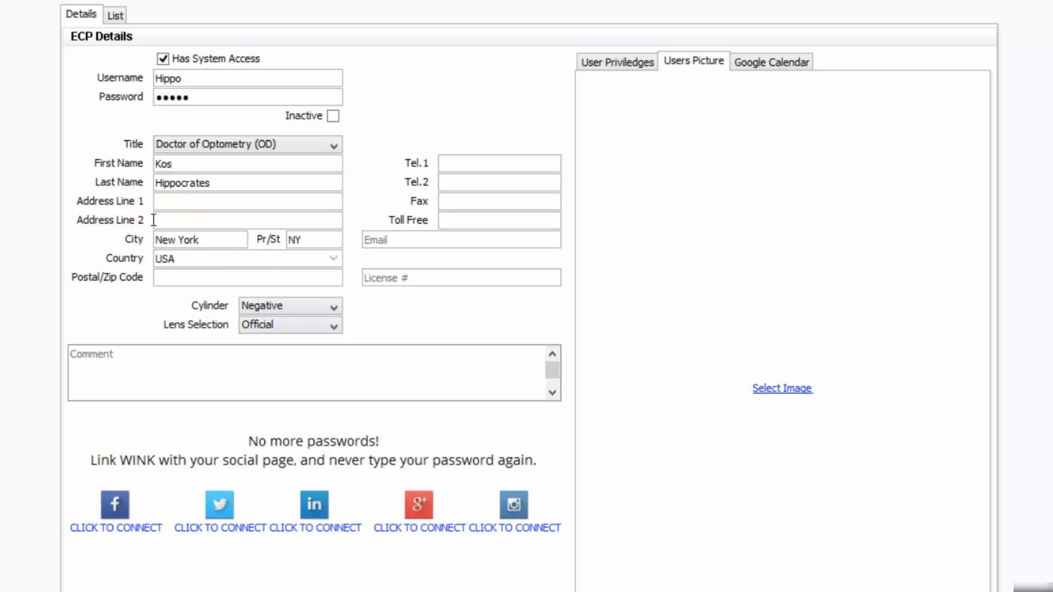
pyautogui.write('12345')
pyautogui.click(490, 163)
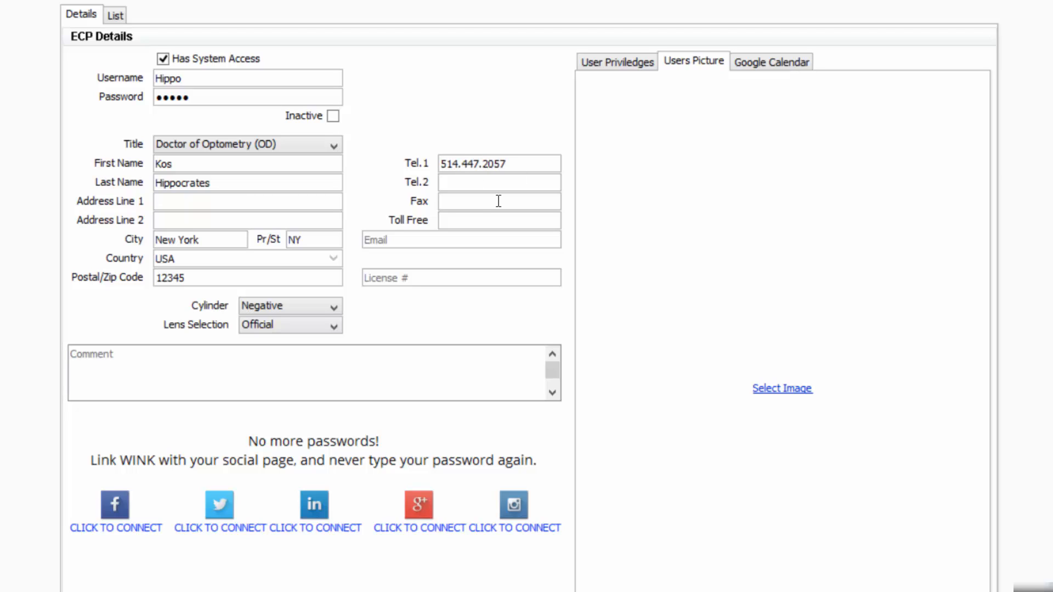
pyautogui.click(449, 241)
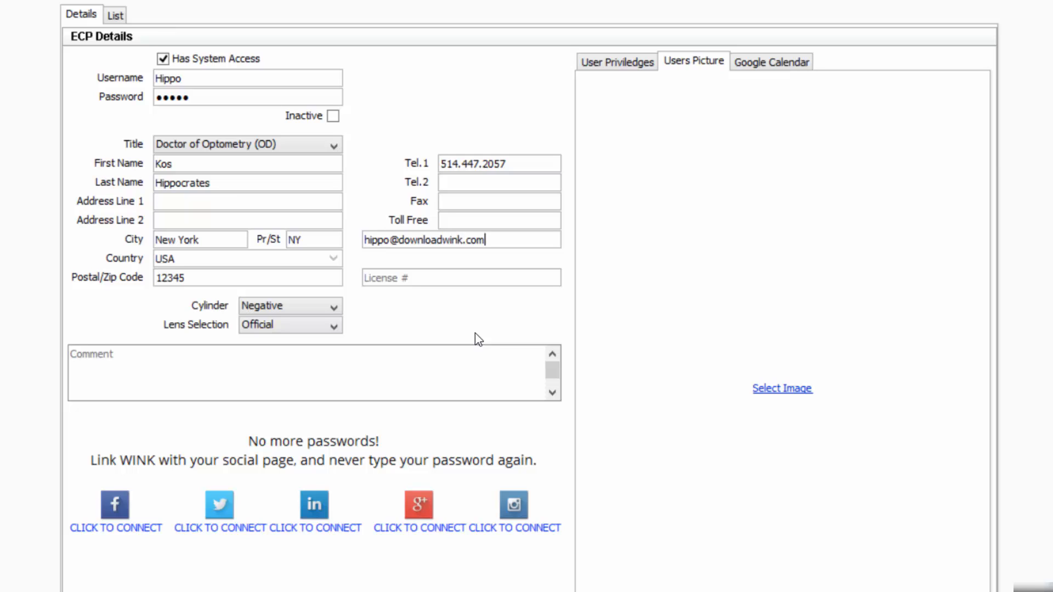
pyautogui.click(426, 281)
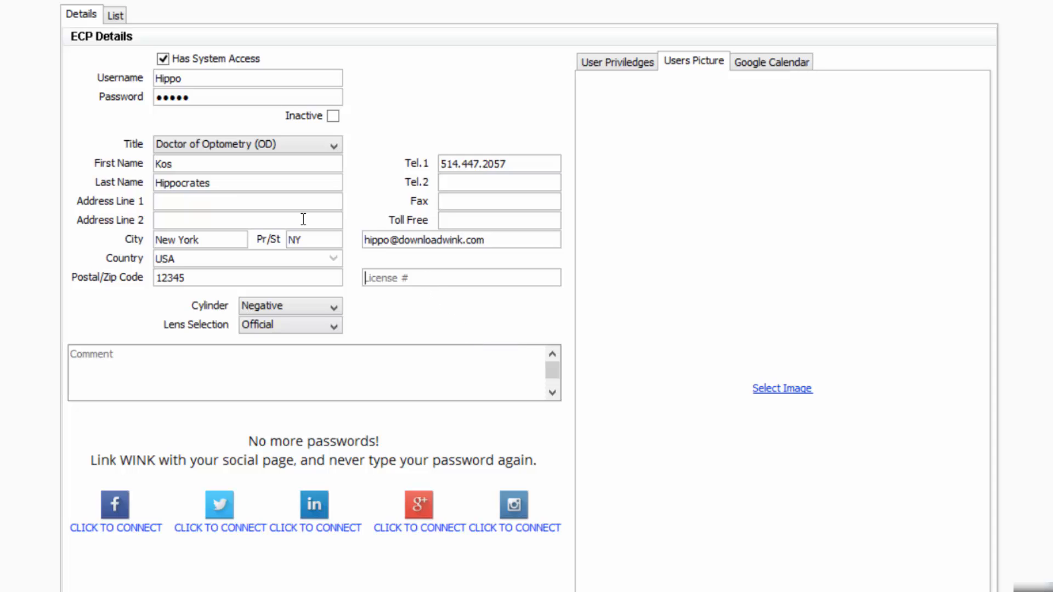
pyautogui.write('1234567890')
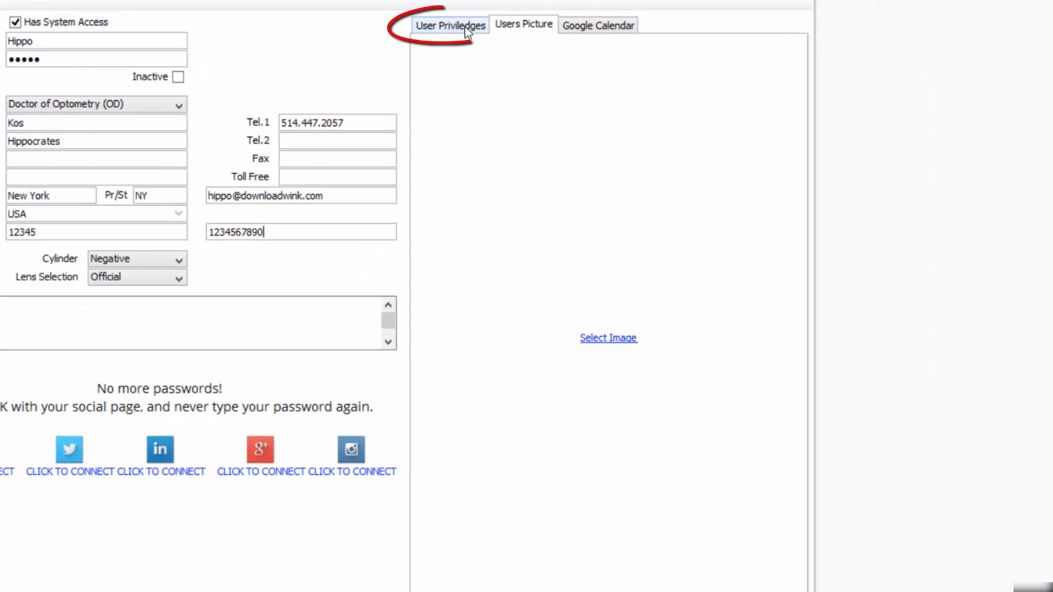
# Give the doctor Full Access to doctor records and Head Office access as Doctor (Not Owner)
pyautogui.click(465, 26)
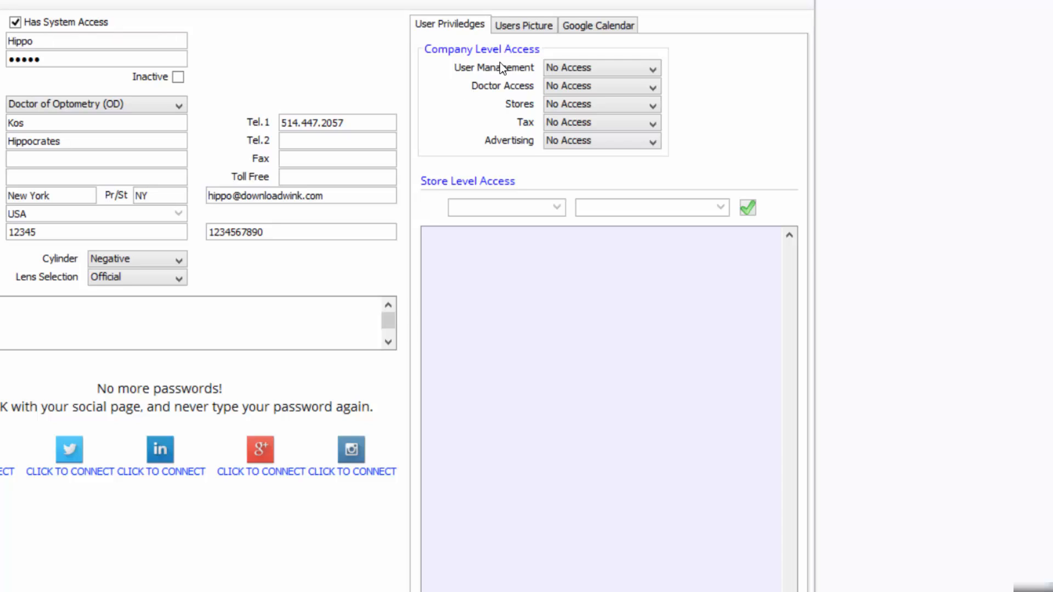
pyautogui.click(598, 94)
pyautogui.click(571, 131)
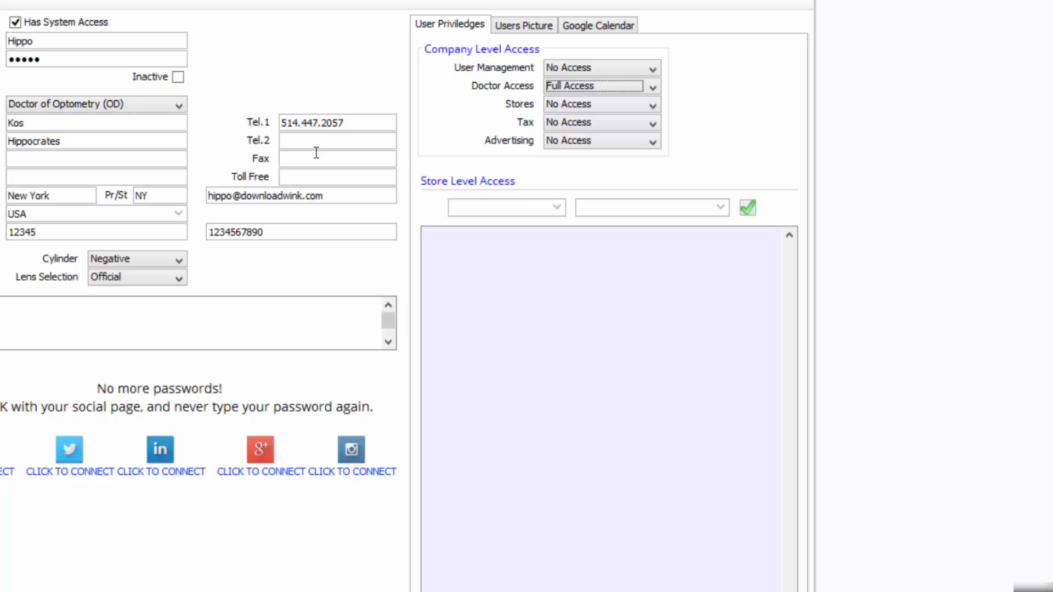
pyautogui.click(558, 208)
pyautogui.click(493, 266)
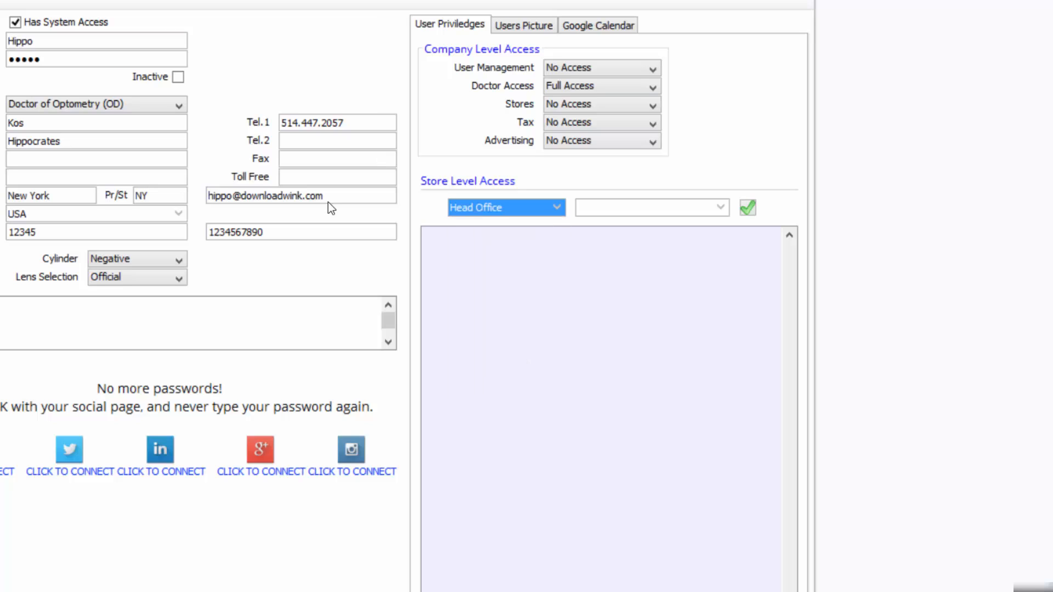
pyautogui.click(692, 209)
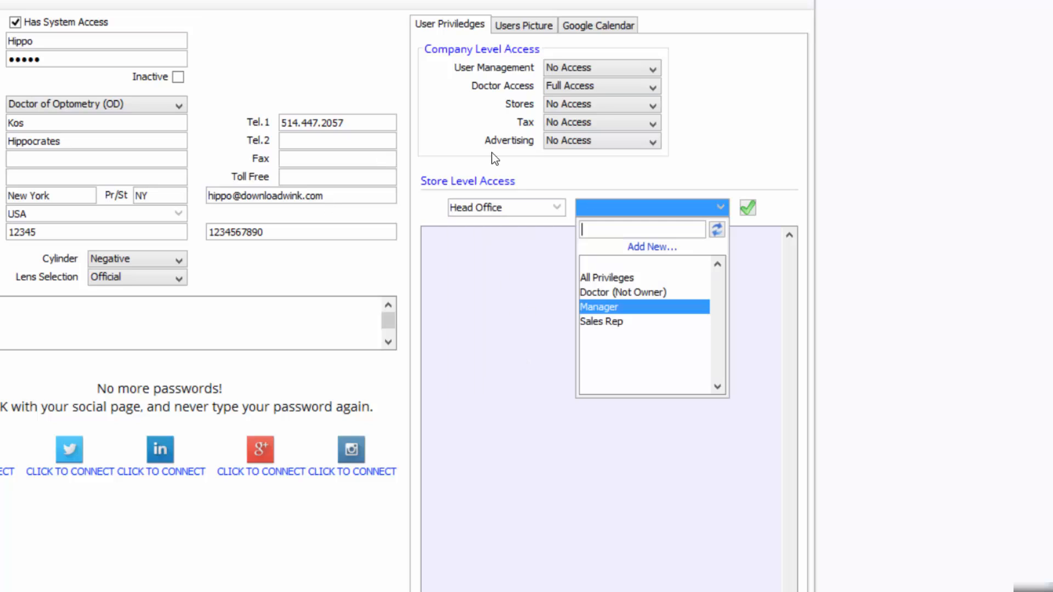
pyautogui.click(636, 291)
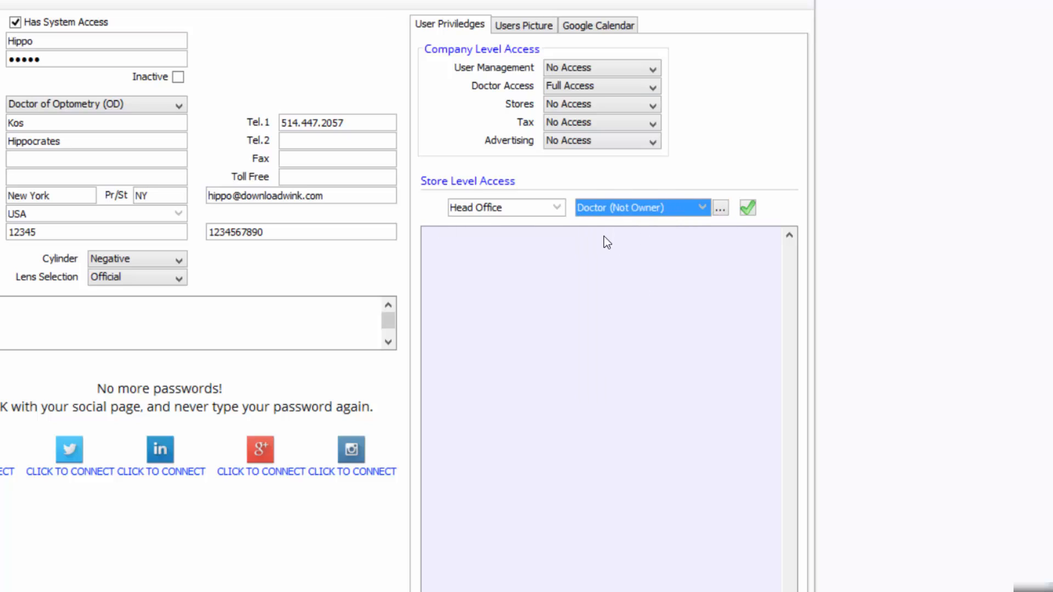
pyautogui.click(749, 208)
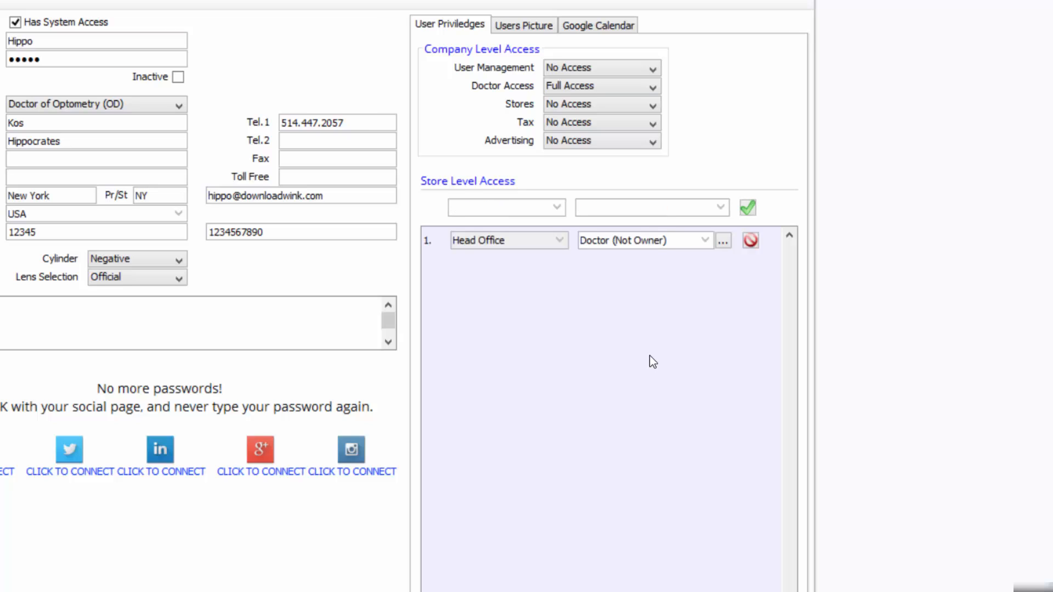
pyautogui.click(528, 25)
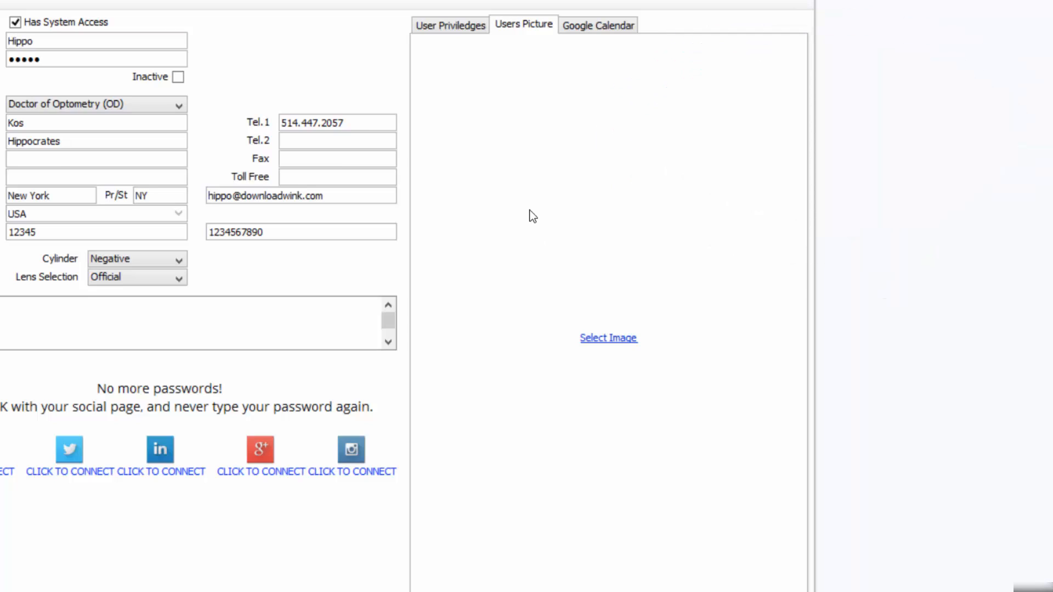
# Set Hippocrates.png as the doctor's picture and save the ECP record
pyautogui.click(615, 339)
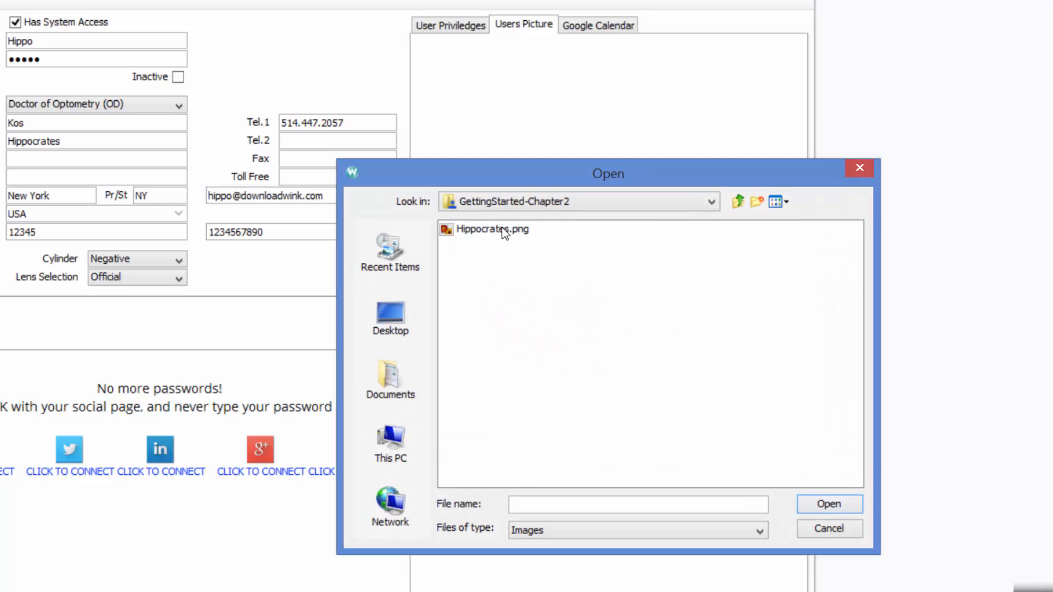
pyautogui.click(502, 230)
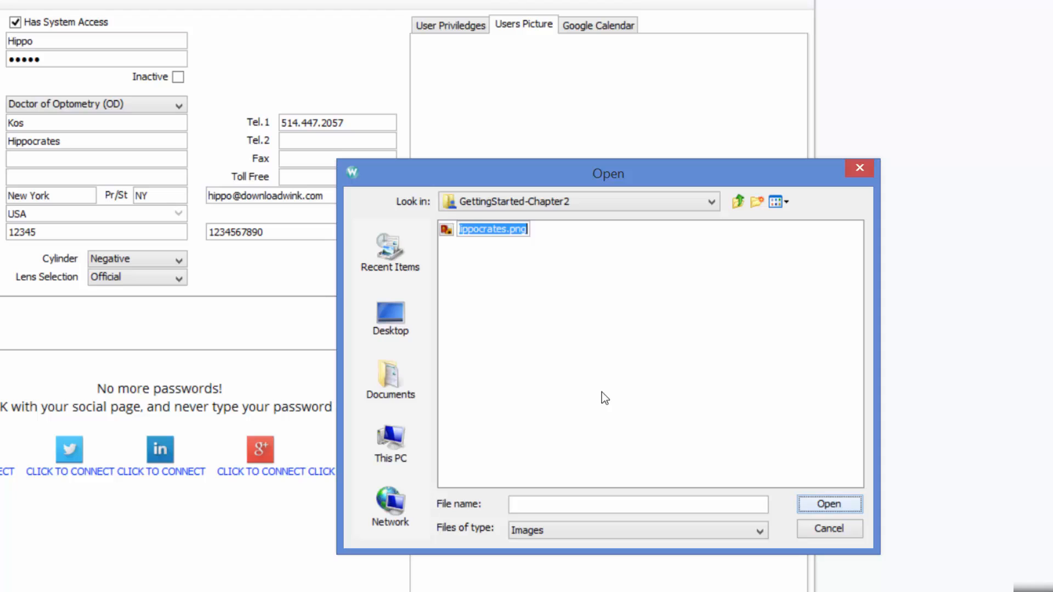
pyautogui.click(829, 504)
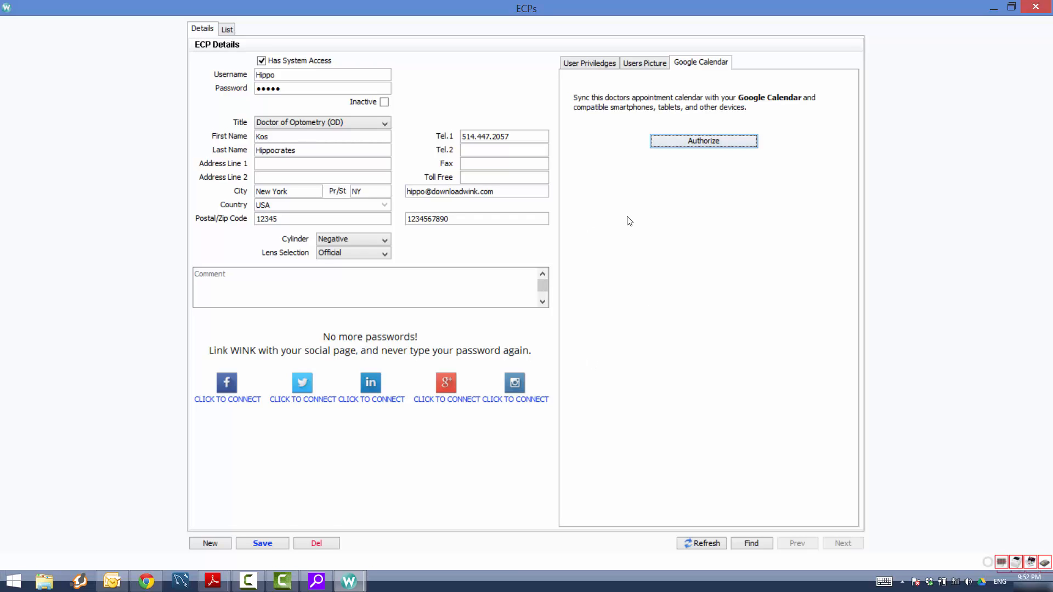
pyautogui.click(276, 548)
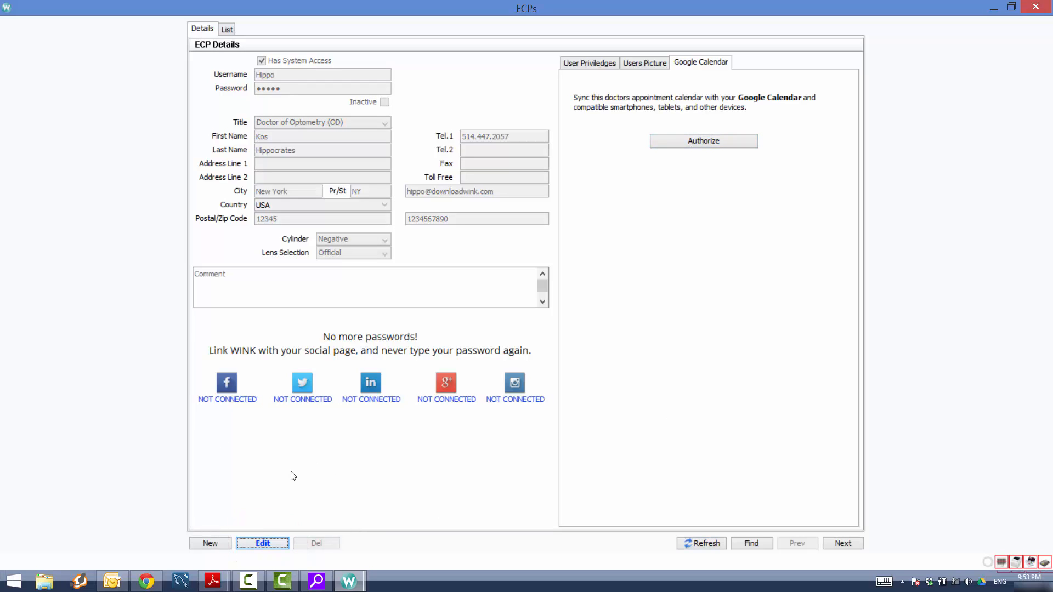
pyautogui.click(148, 583)
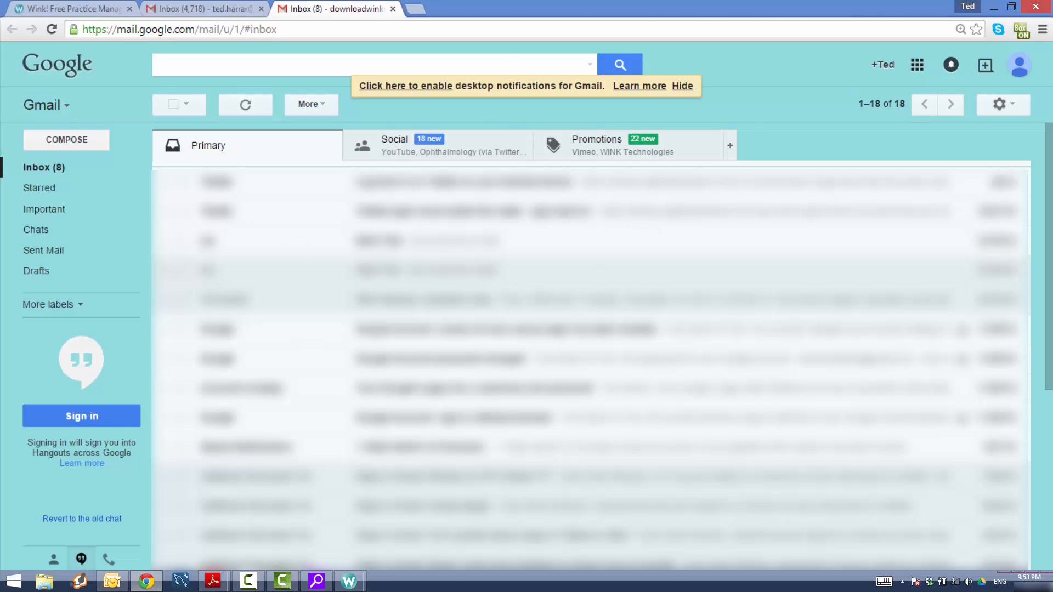
# Open Google Calendar in a new tab, then return to the doctor's ECP window in WINK
pyautogui.click(919, 66)
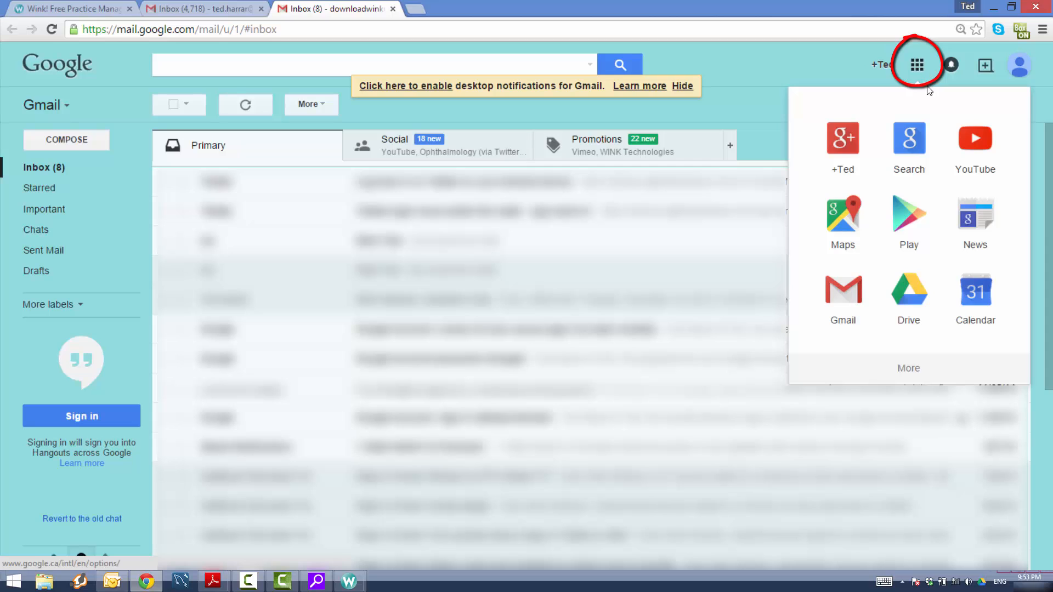
pyautogui.click(1000, 300)
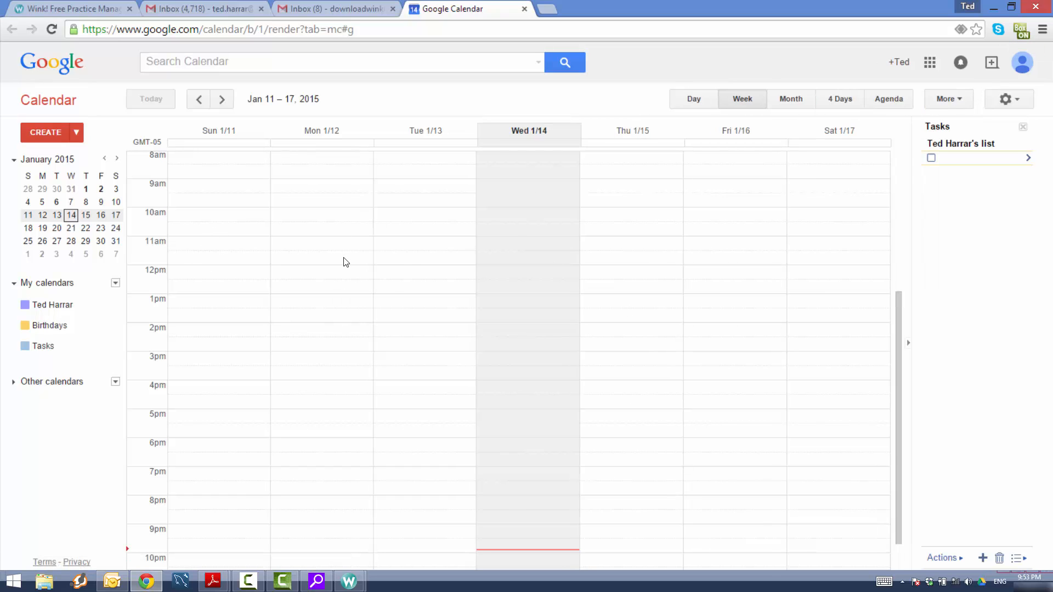
pyautogui.click(349, 581)
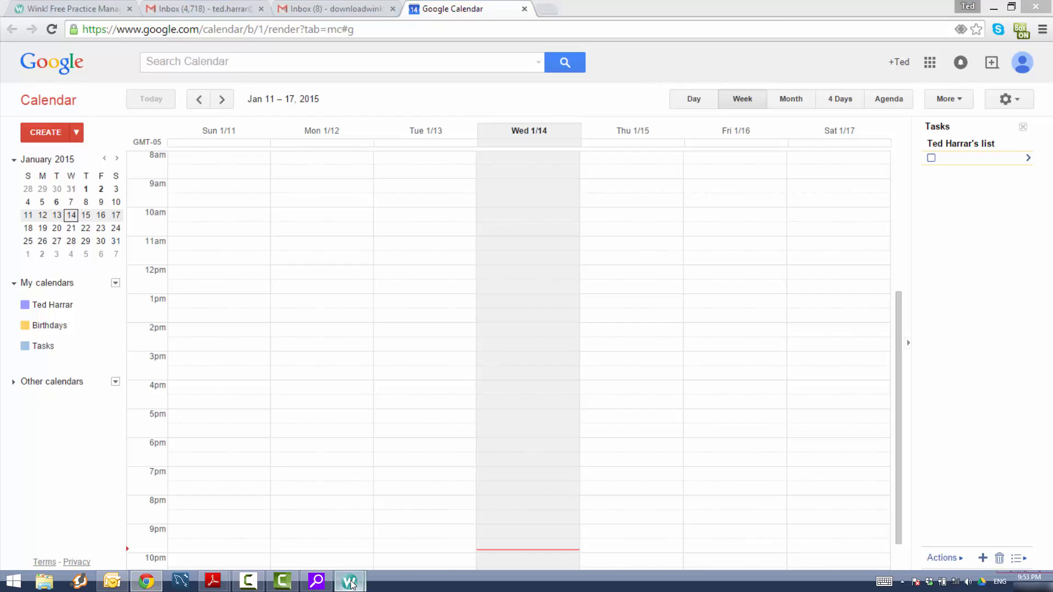
pyautogui.click(409, 525)
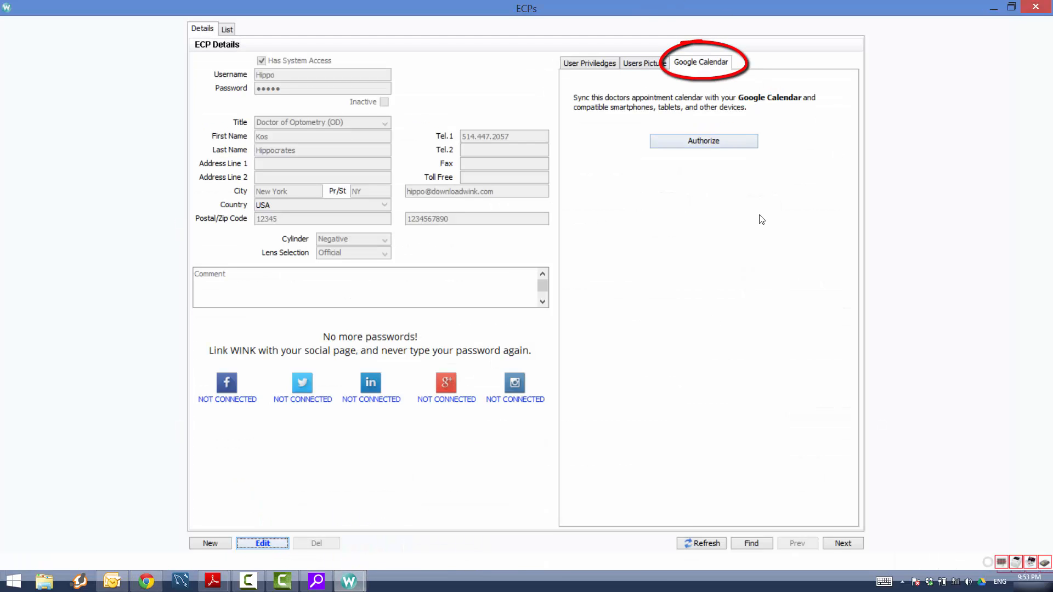
# Authorize WINK with the practice's Google account and accept the calendar management permission
pyautogui.click(732, 145)
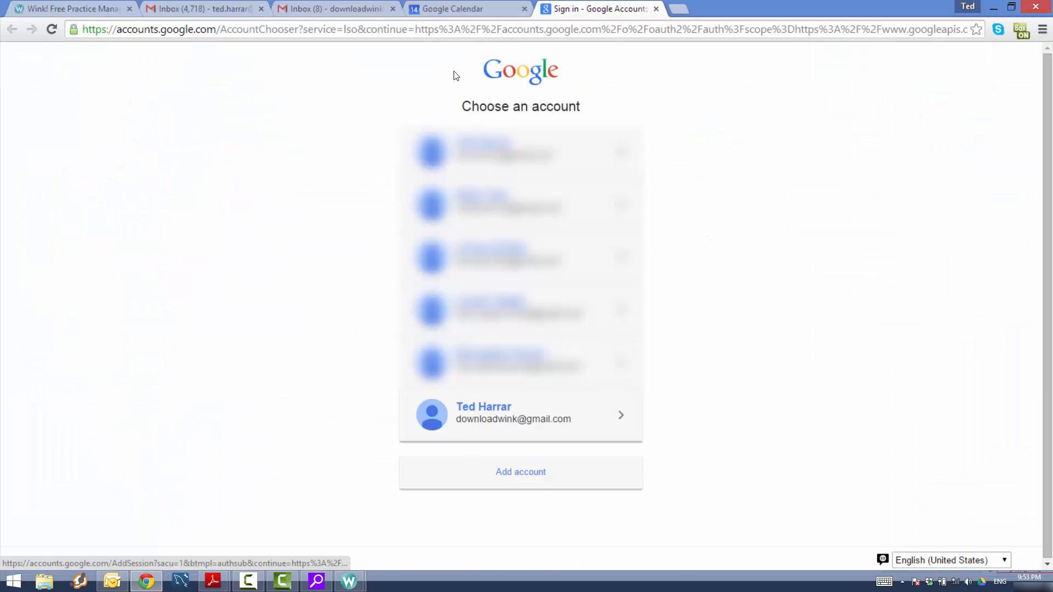
pyautogui.click(524, 421)
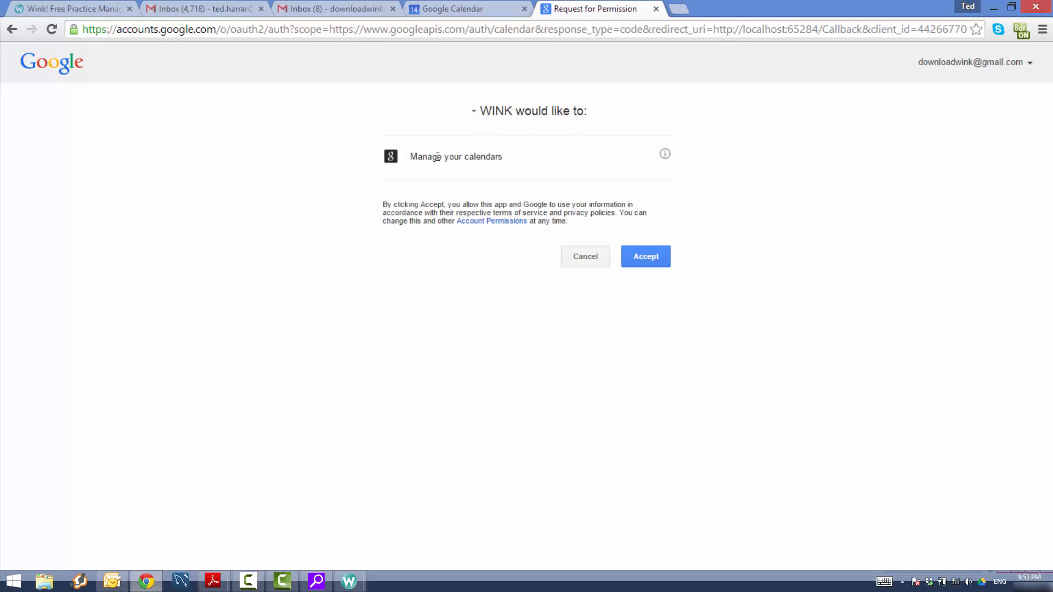
pyautogui.click(651, 259)
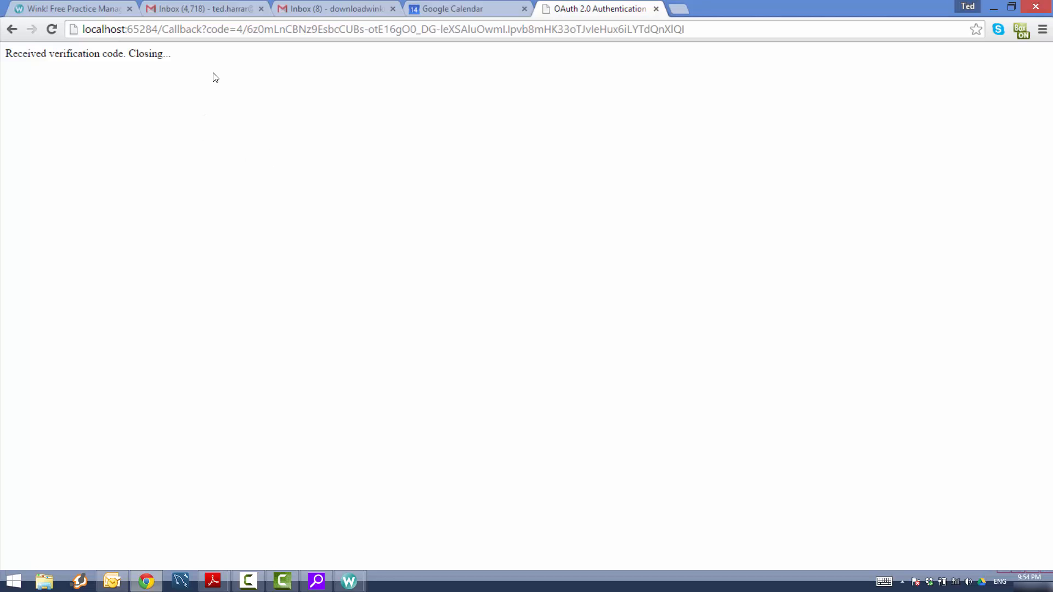
pyautogui.click(657, 10)
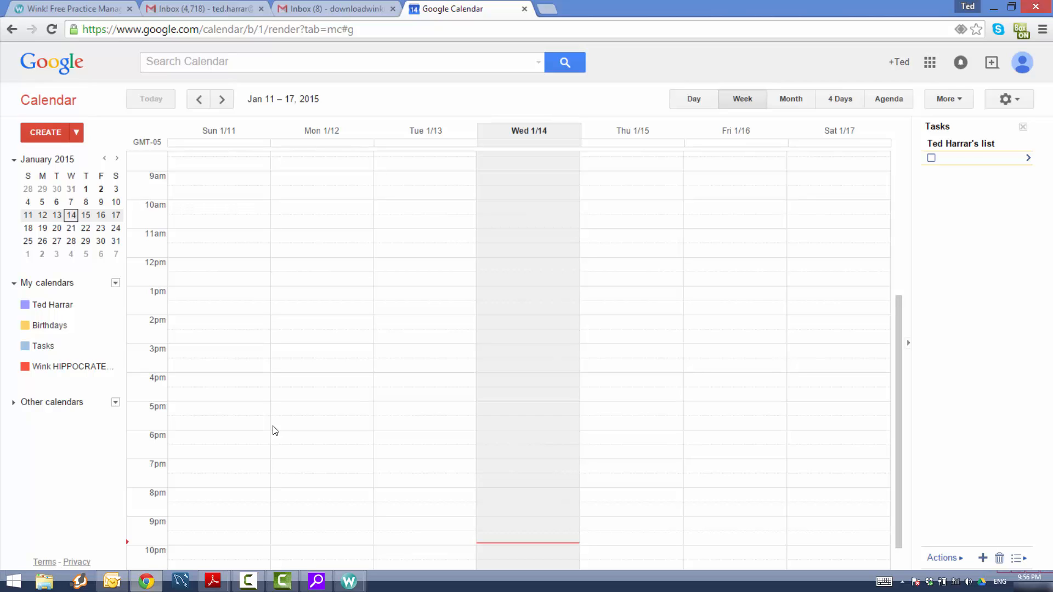
# Share the Wink calendar with the doctor's e-mail address, then return to the checklist
pyautogui.click(115, 367)
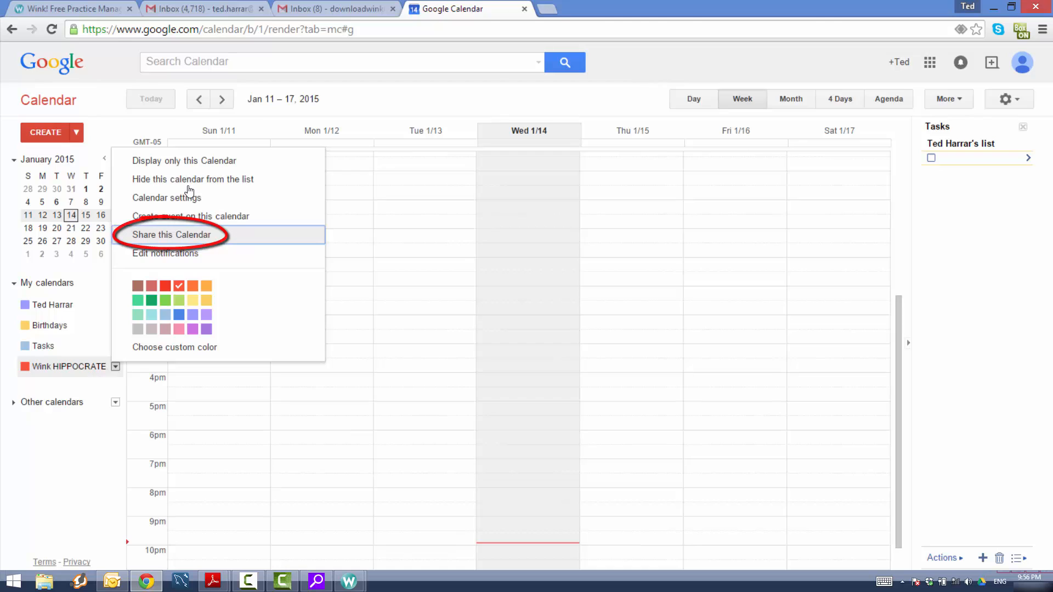
pyautogui.click(235, 235)
pyautogui.click(109, 254)
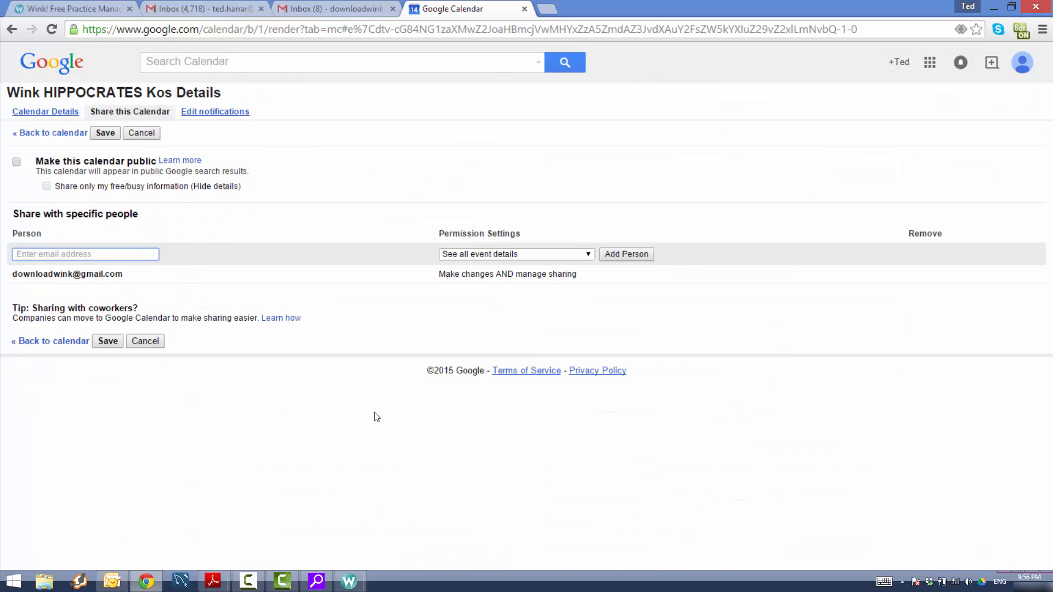
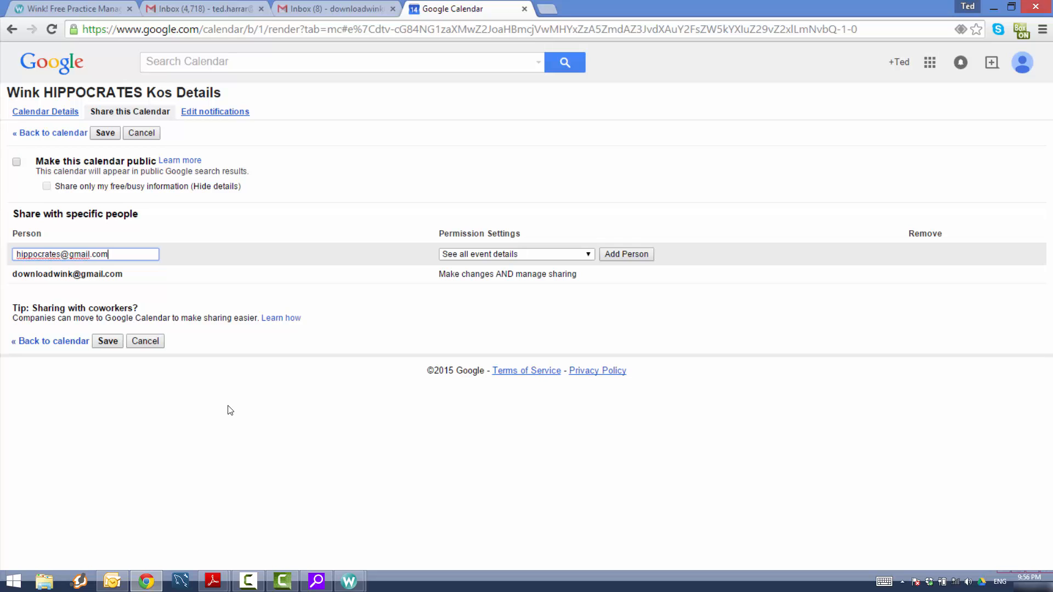
pyautogui.hotkey('alt', 'Tab')
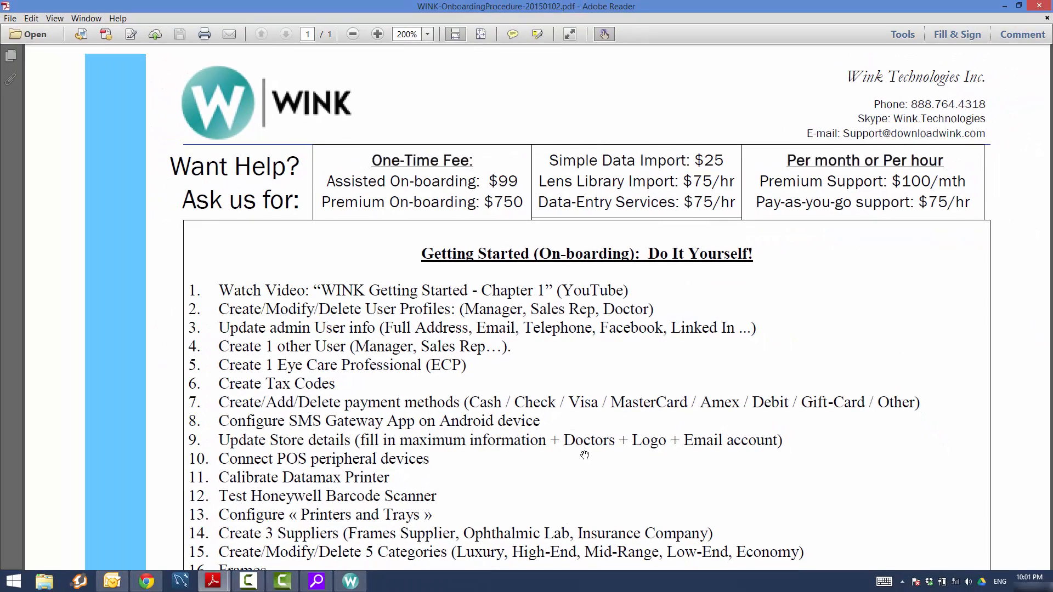
# In WINK's Tax Codes setup, enter a new code NY described as New York State Sales Tax
pyautogui.click(352, 583)
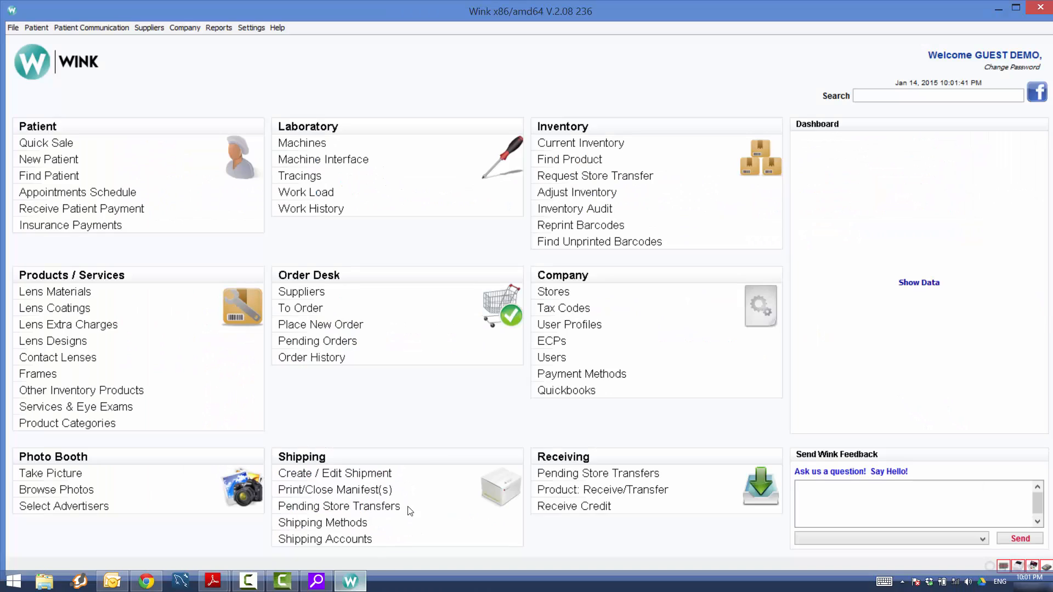
pyautogui.click(590, 313)
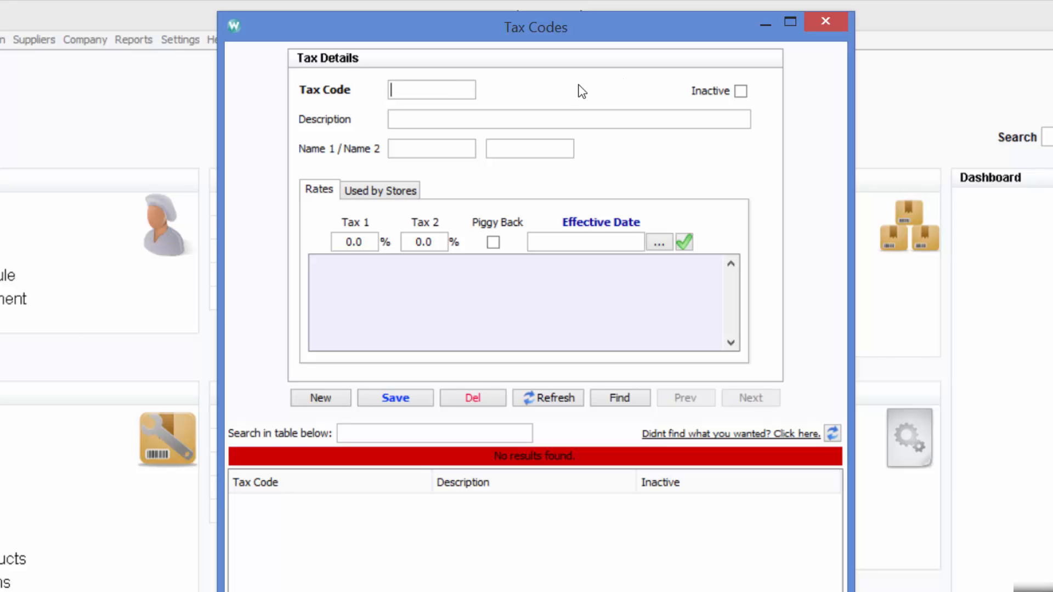
pyautogui.write('NY')
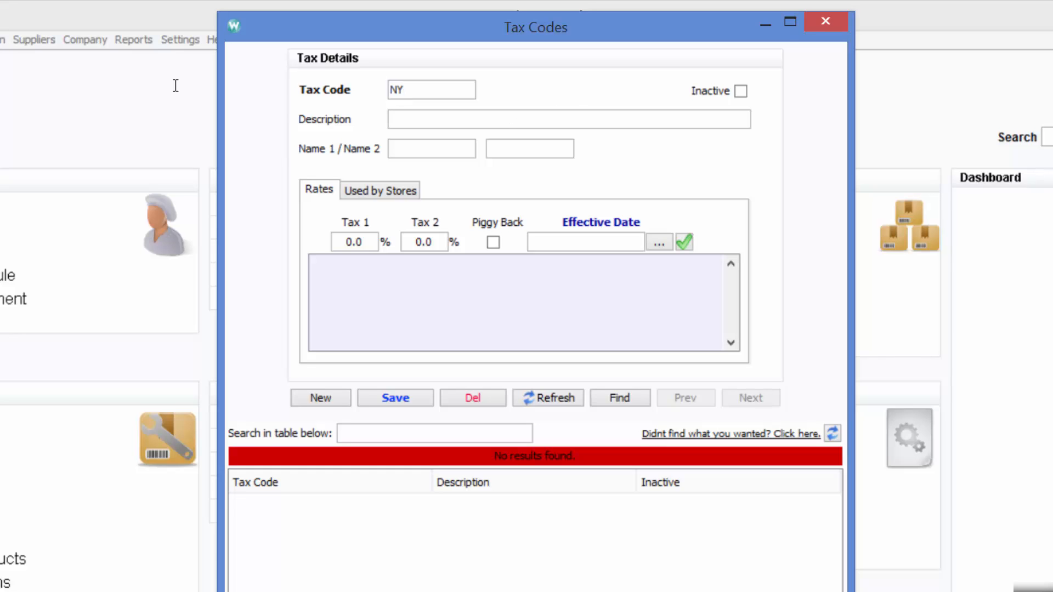
pyautogui.write('New York State Sales')
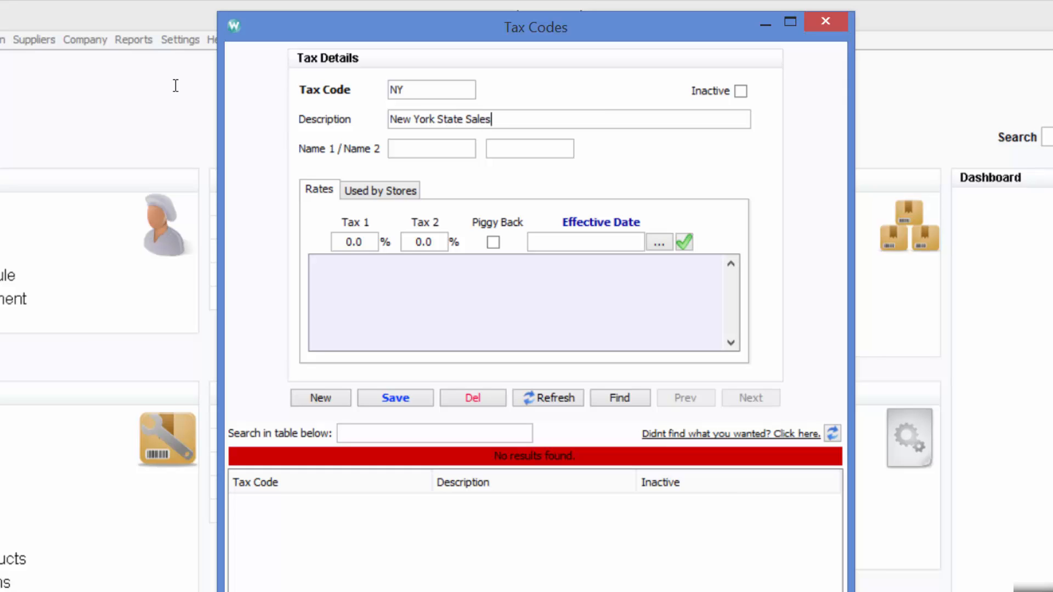
pyautogui.write(' Tax')
# Give the NY code a 'State' tax of 5% effective January 1, 2015
pyautogui.click(416, 152)
pyautogui.write('State')
pyautogui.click(358, 245)
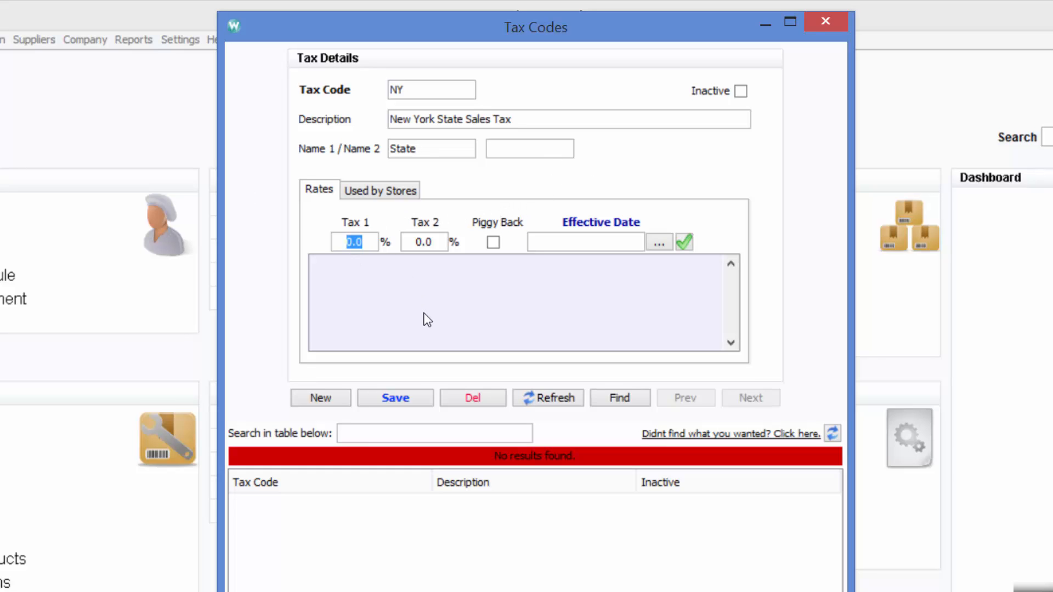
pyautogui.write('5')
pyautogui.click(659, 243)
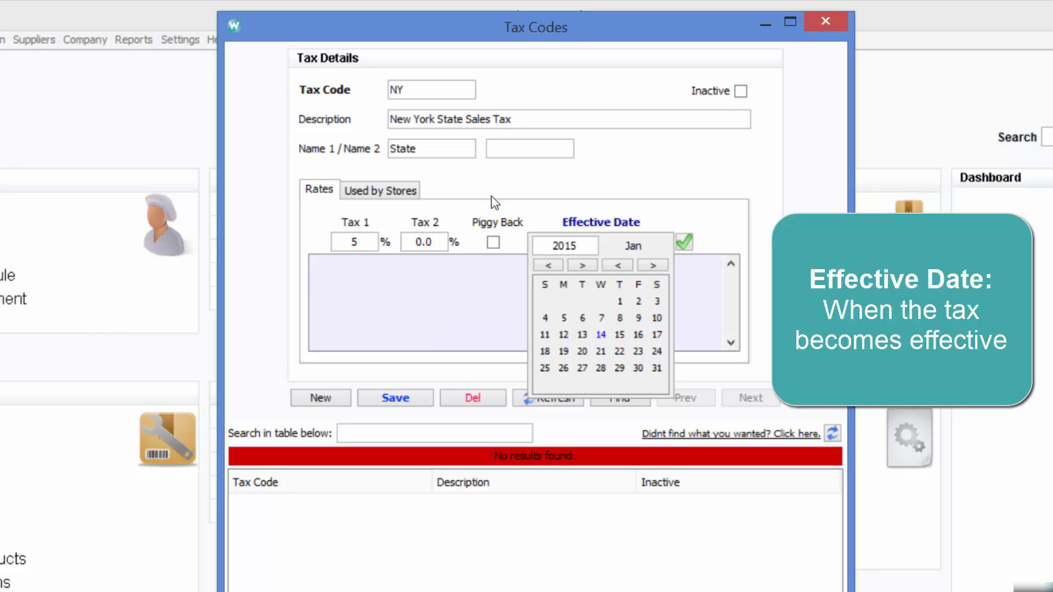
pyautogui.click(619, 302)
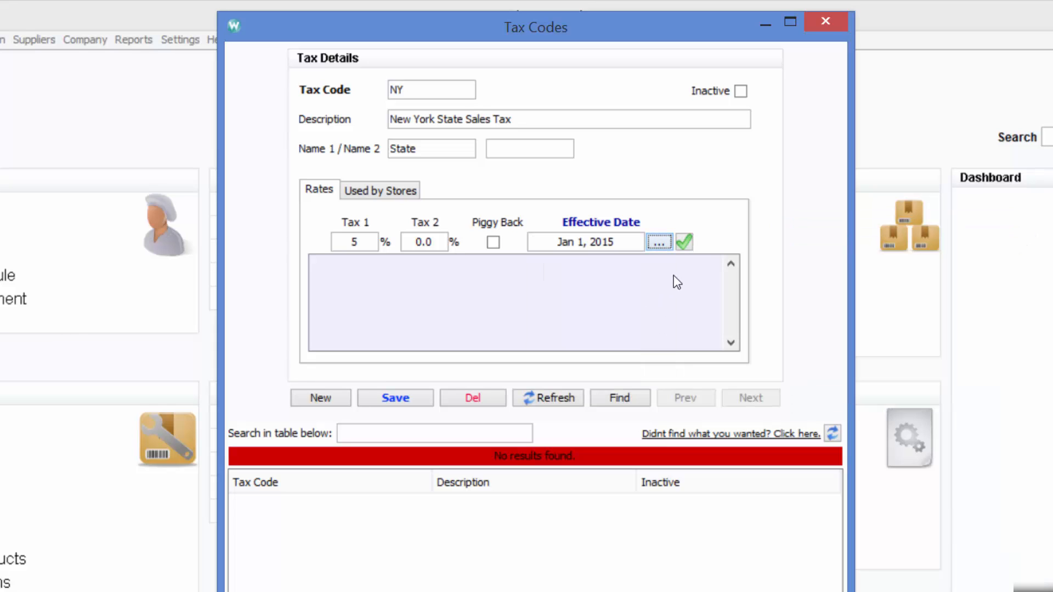
pyautogui.click(685, 244)
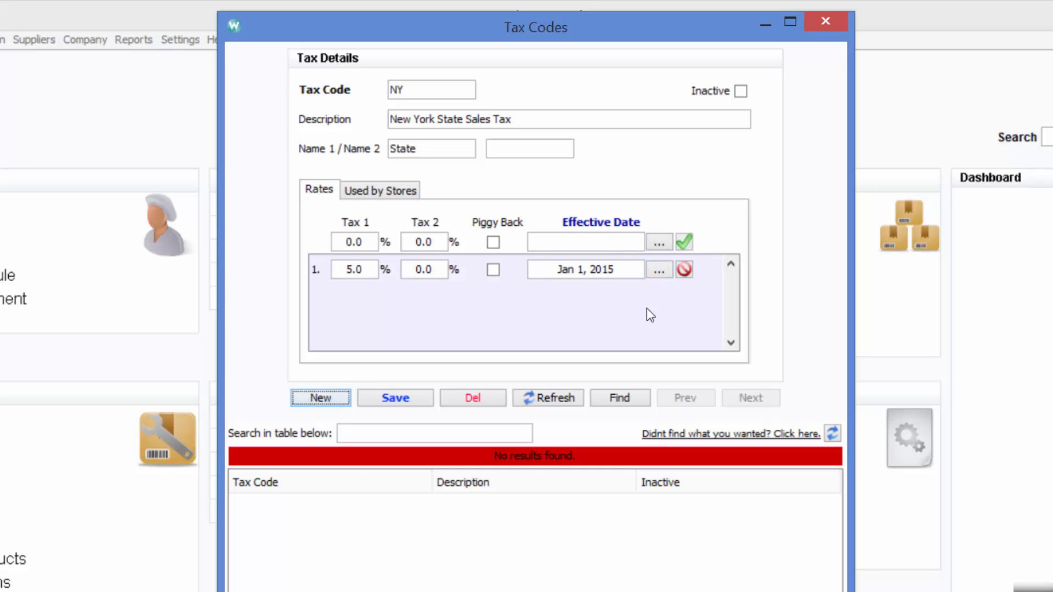
# Make the NY tax code available to Head Office and save it
pyautogui.click(400, 193)
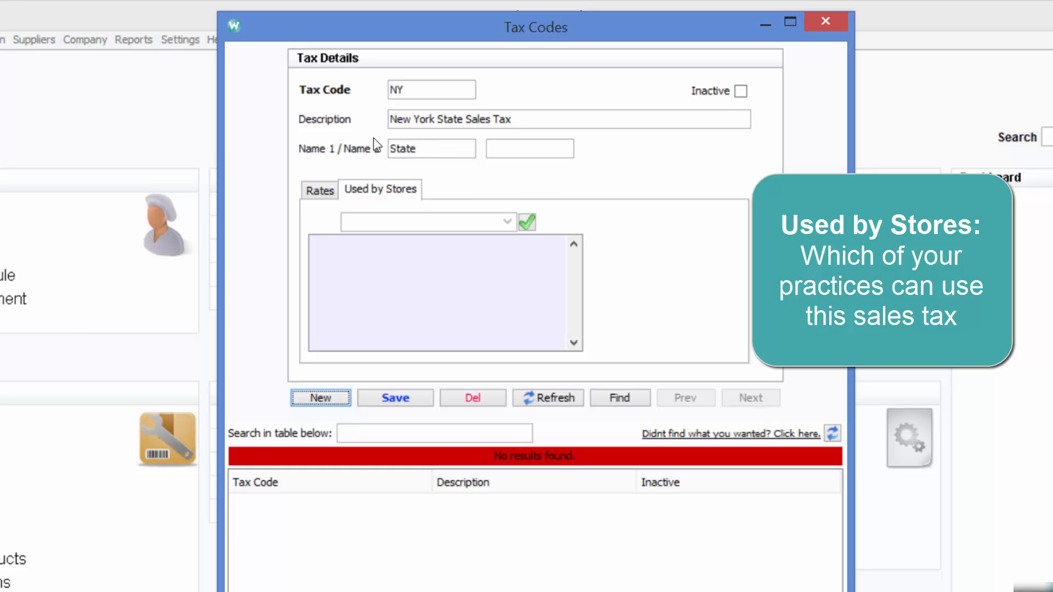
pyautogui.click(502, 224)
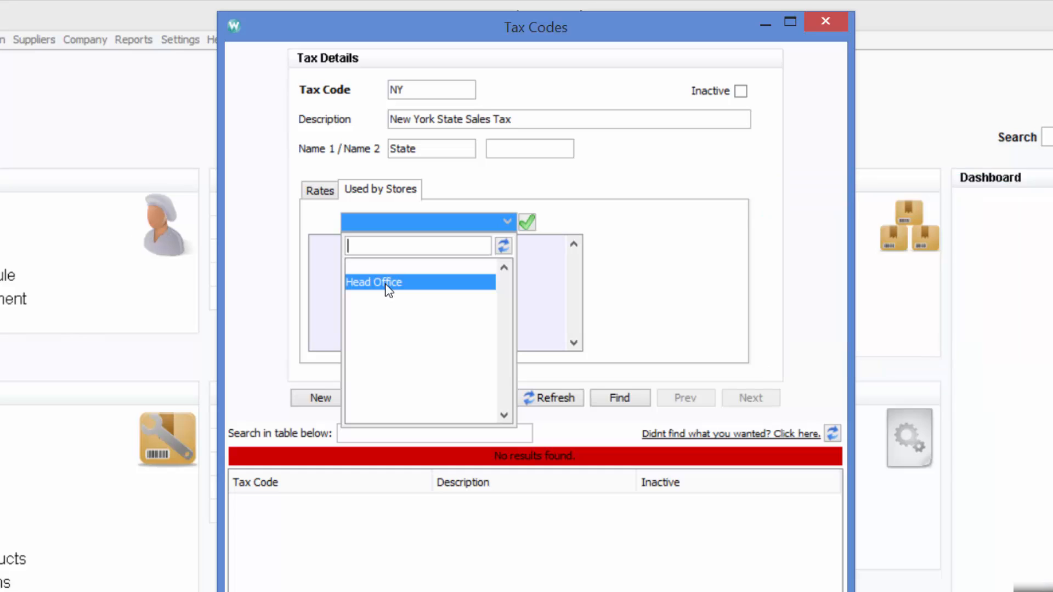
pyautogui.click(406, 284)
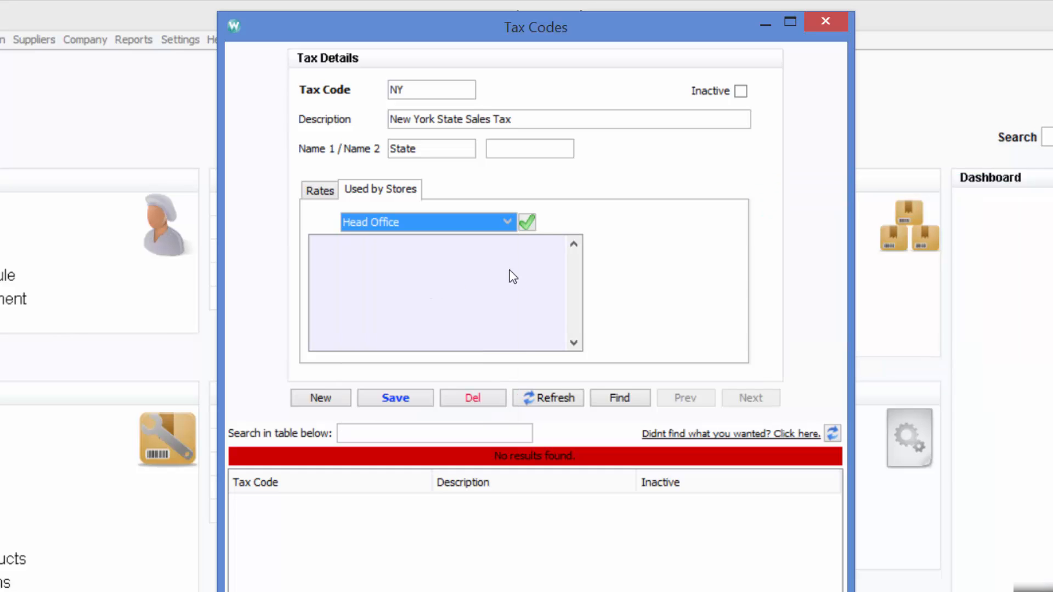
pyautogui.click(530, 224)
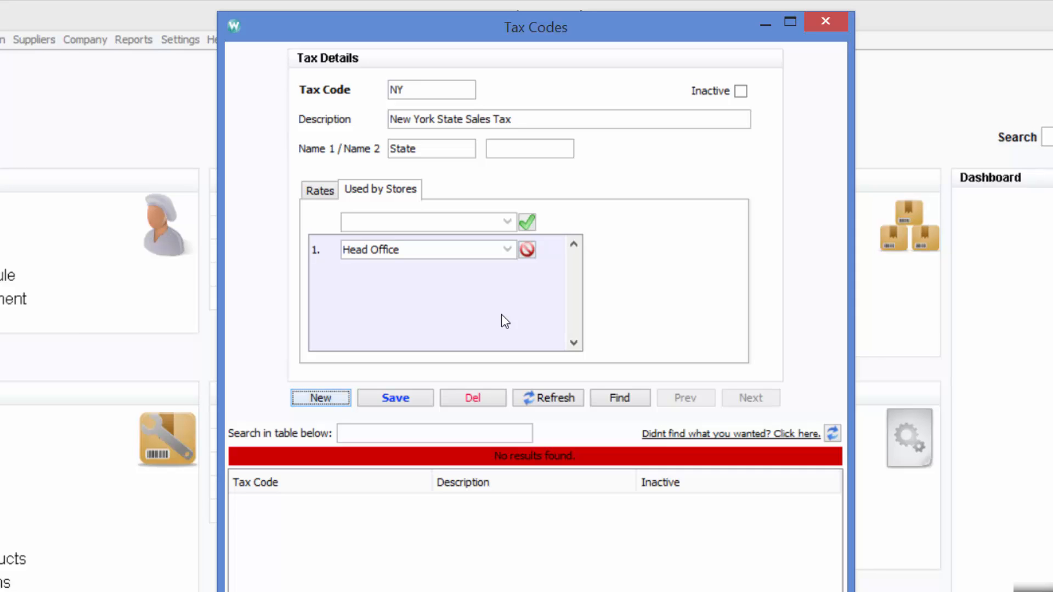
pyautogui.click(424, 399)
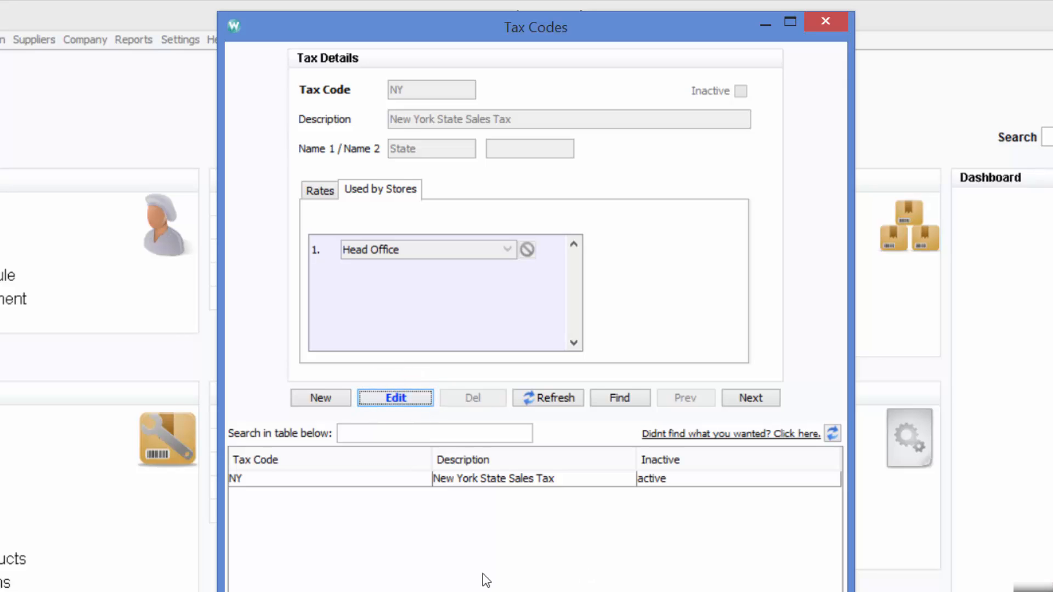
# Create tax code QC, 'Quebec Sales Tax', with tax names GST and QST
pyautogui.click(332, 405)
pyautogui.click(438, 89)
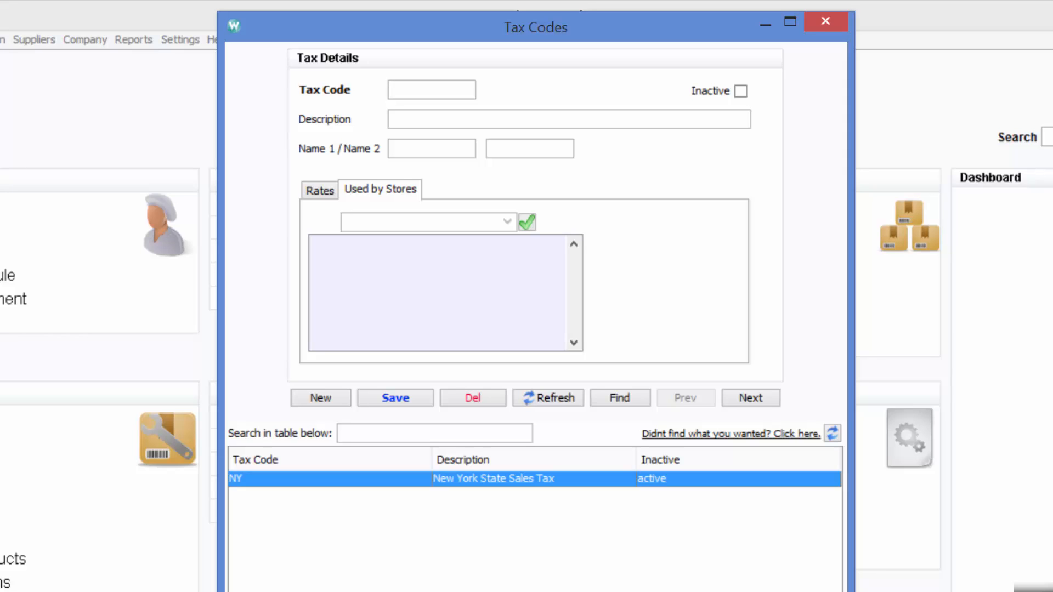
pyautogui.write('QC')
pyautogui.click(488, 113)
pyautogui.write('Quebec Sales Tax')
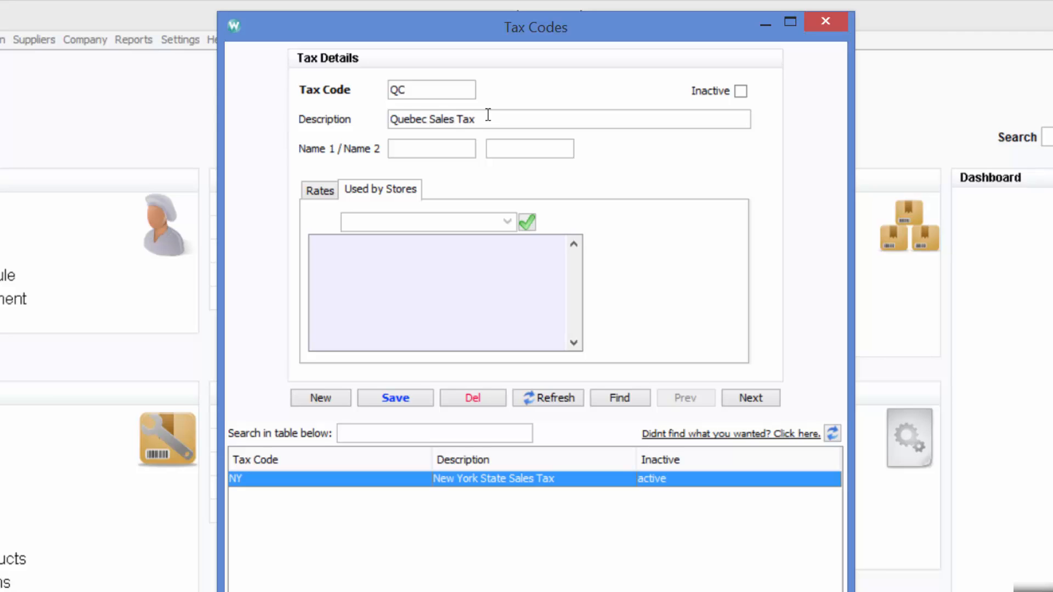
pyautogui.click(435, 153)
pyautogui.write('GST')
pyautogui.press('Tab')
pyautogui.write('QST')
# Set GST to 5% and QST to 10%, effective January 1, 2015
pyautogui.click(321, 190)
pyautogui.click(370, 242)
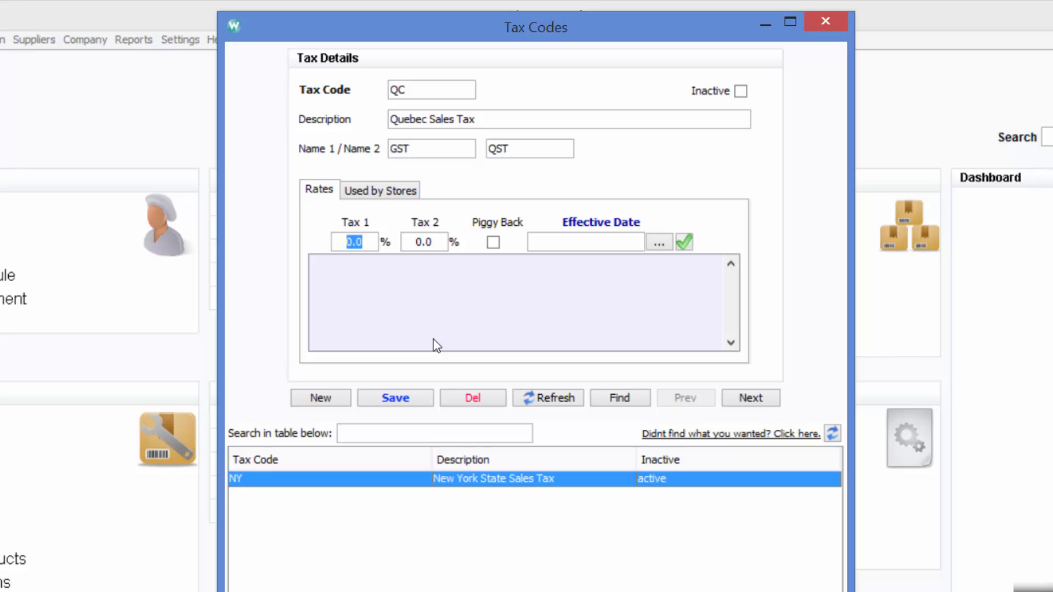
pyautogui.write('5')
pyautogui.press('Tab')
pyautogui.write('10')
pyautogui.click(664, 250)
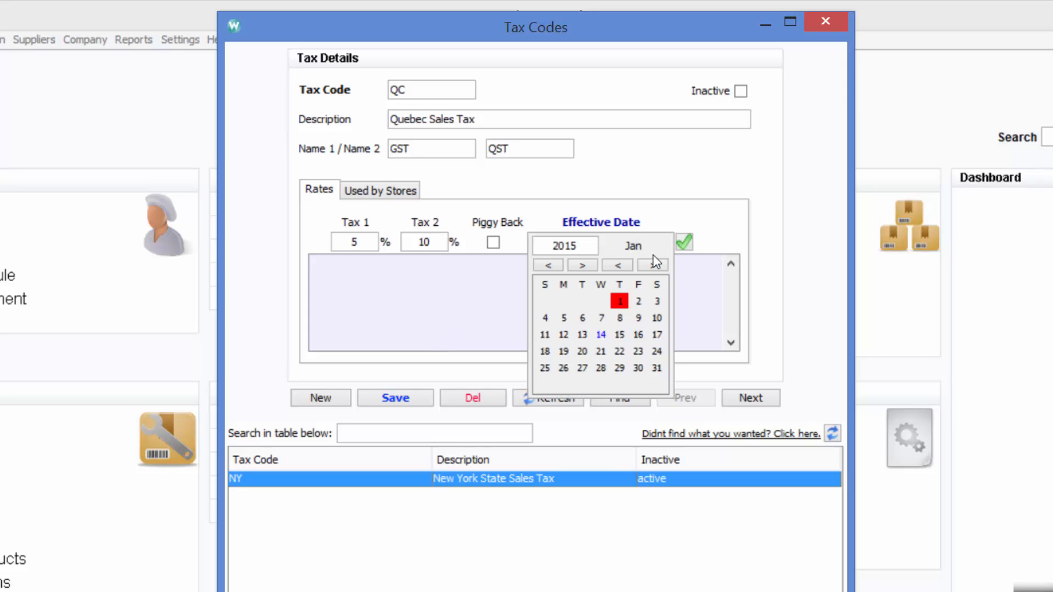
pyautogui.click(621, 302)
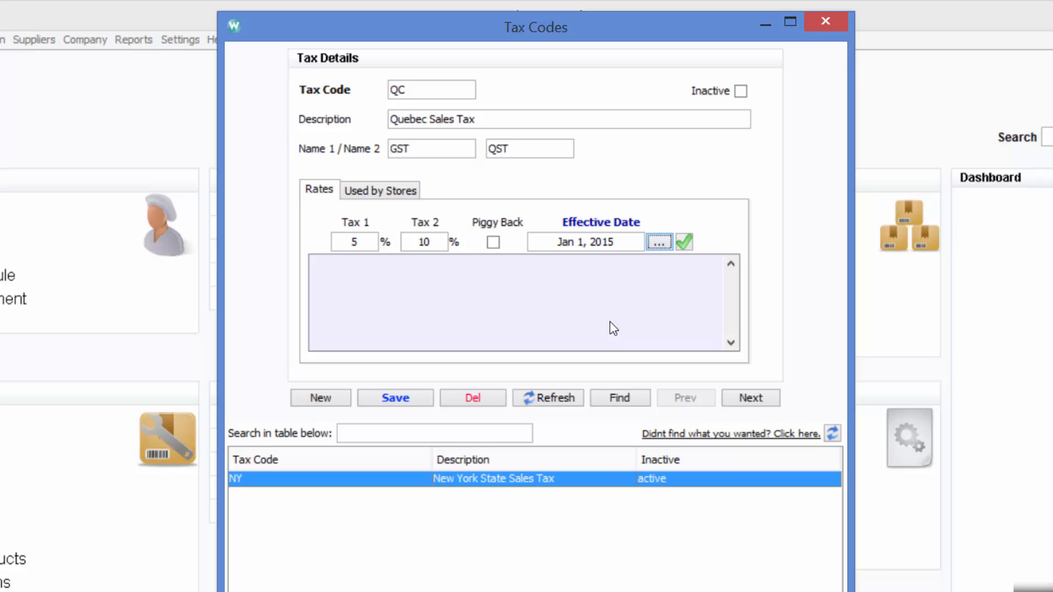
pyautogui.click(686, 243)
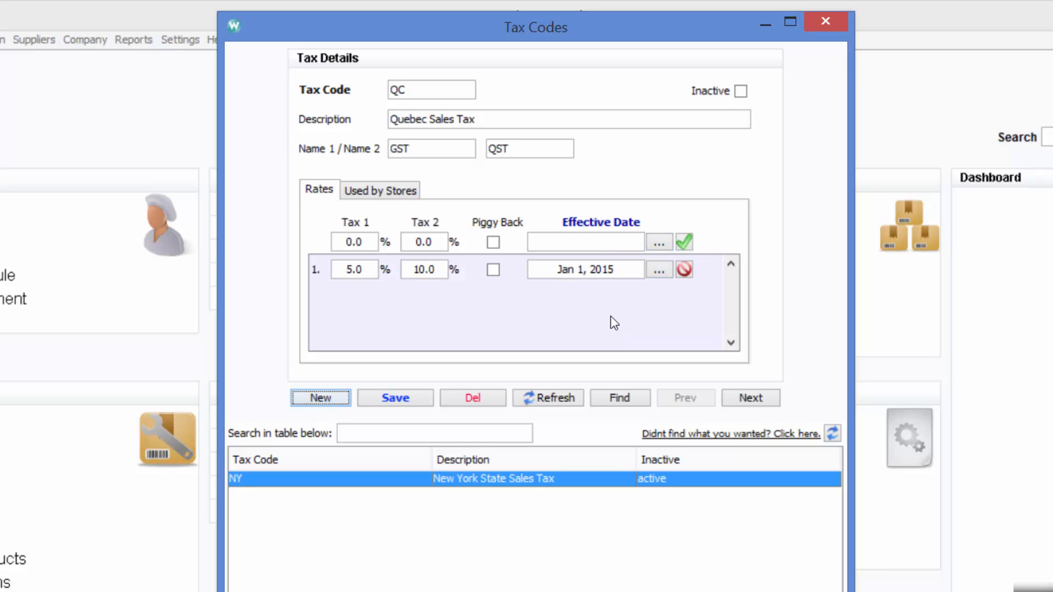
# Make the QC tax code available to Head Office and save it
pyautogui.click(411, 196)
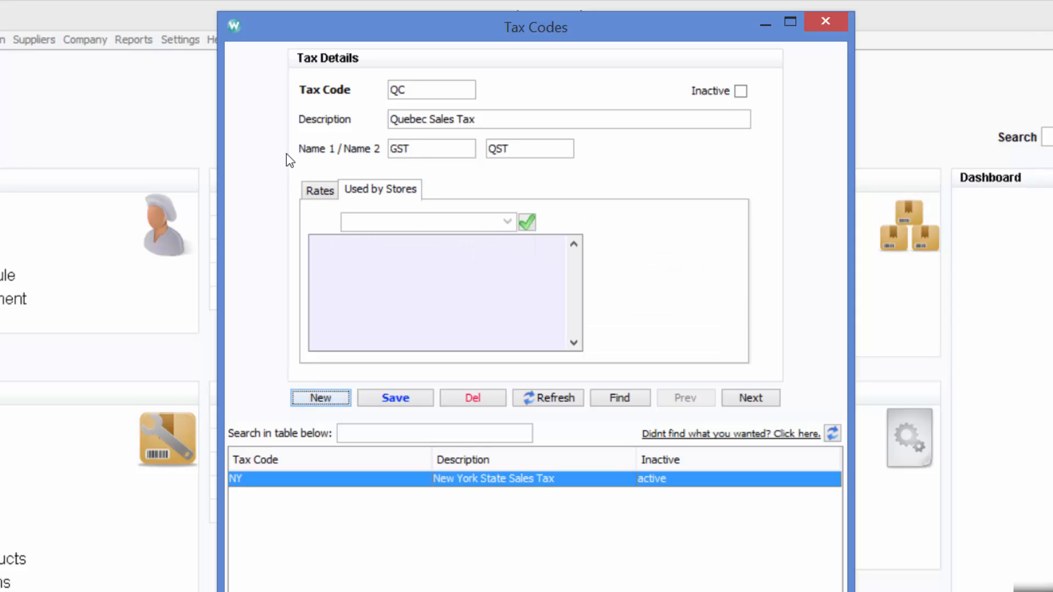
pyautogui.click(504, 225)
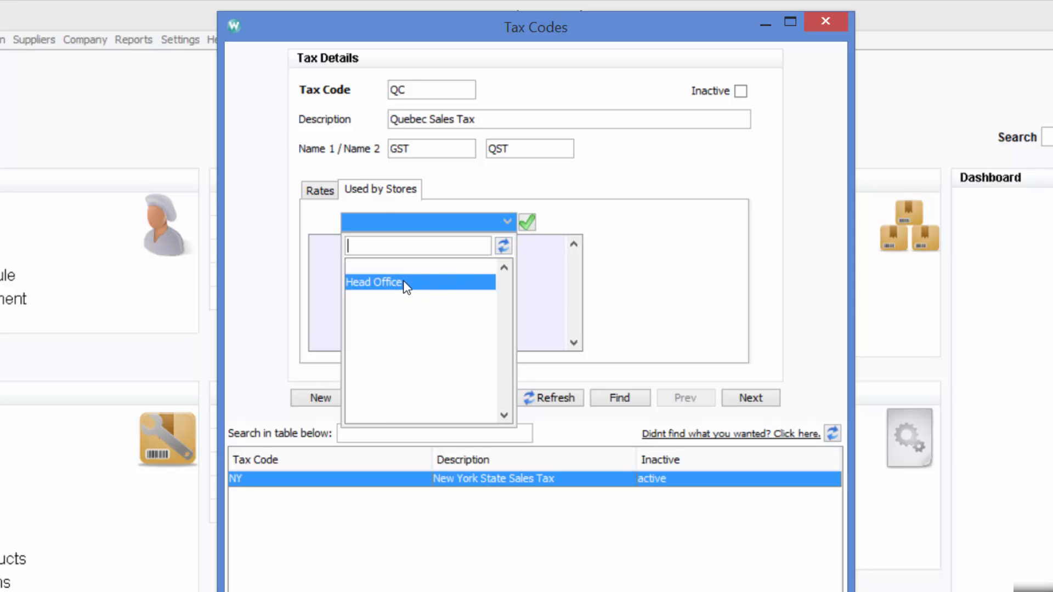
pyautogui.click(417, 283)
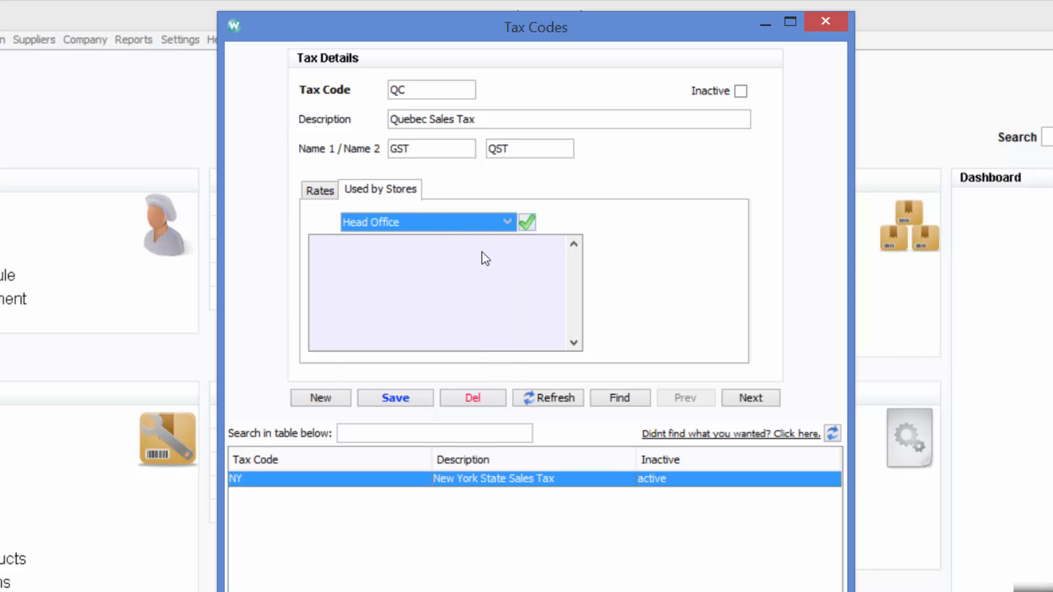
pyautogui.click(527, 222)
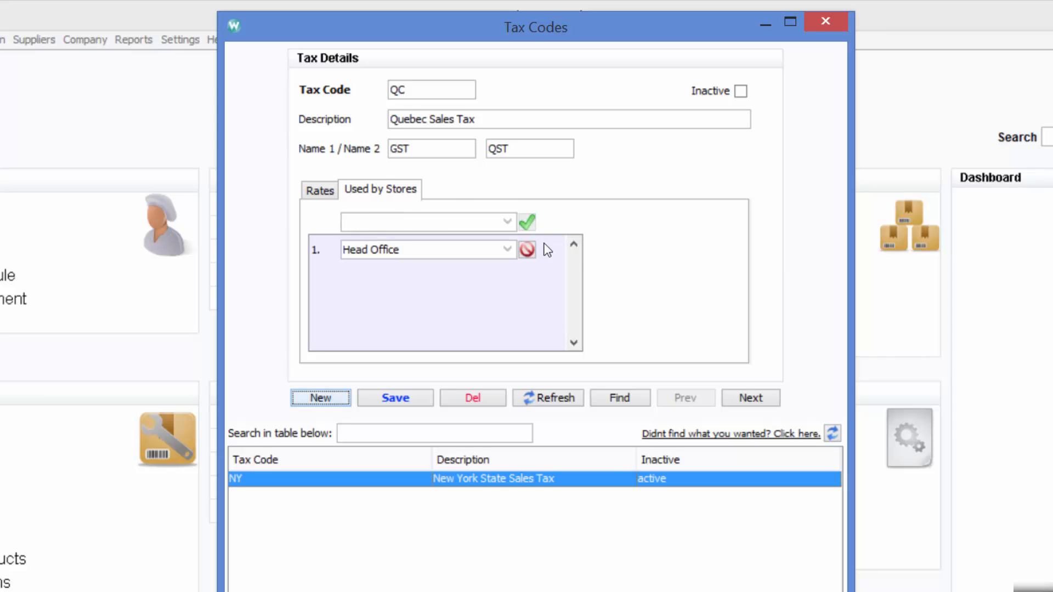
pyautogui.click(320, 190)
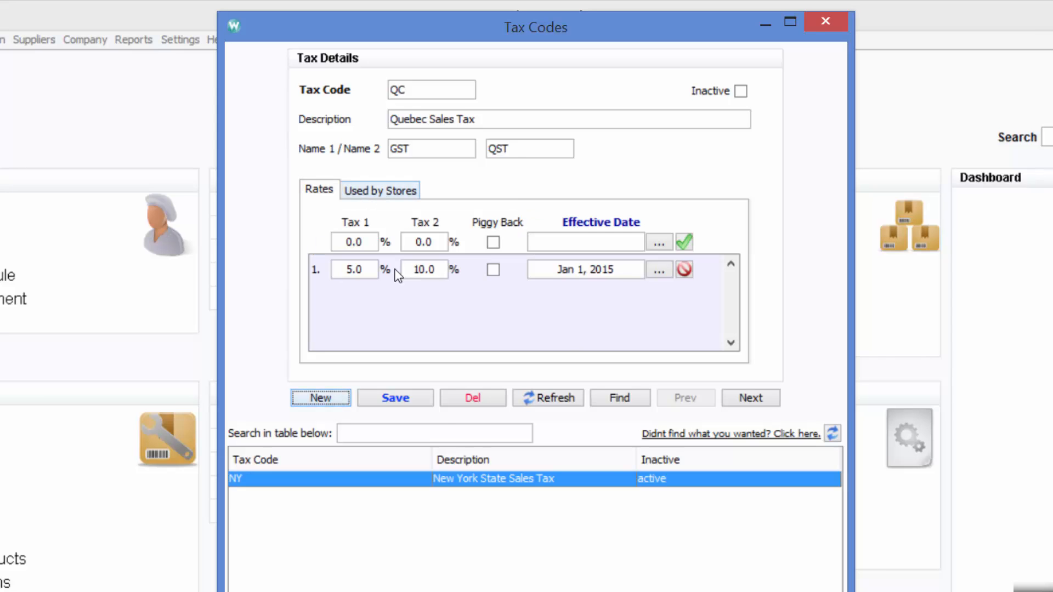
pyautogui.click(423, 406)
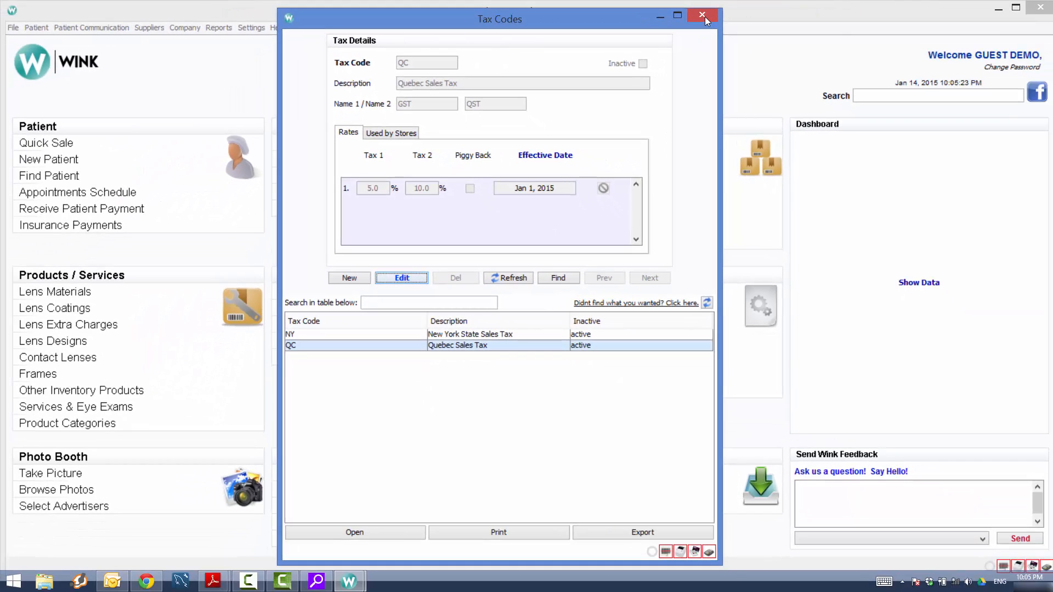
# Close the Tax Codes window and go back to WINK after reviewing the payment-methods item
pyautogui.click(704, 16)
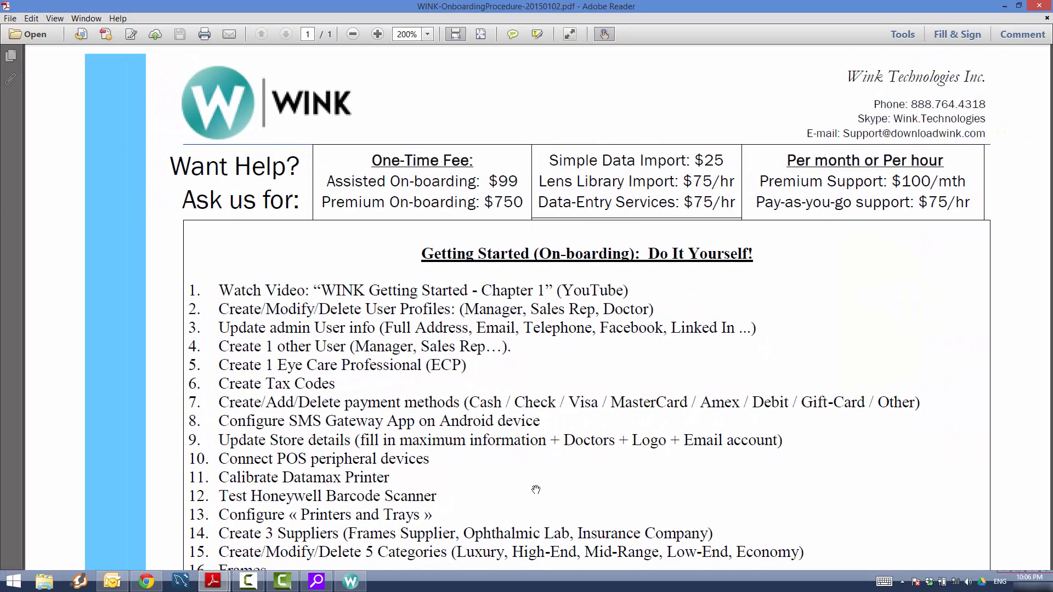
pyautogui.click(351, 581)
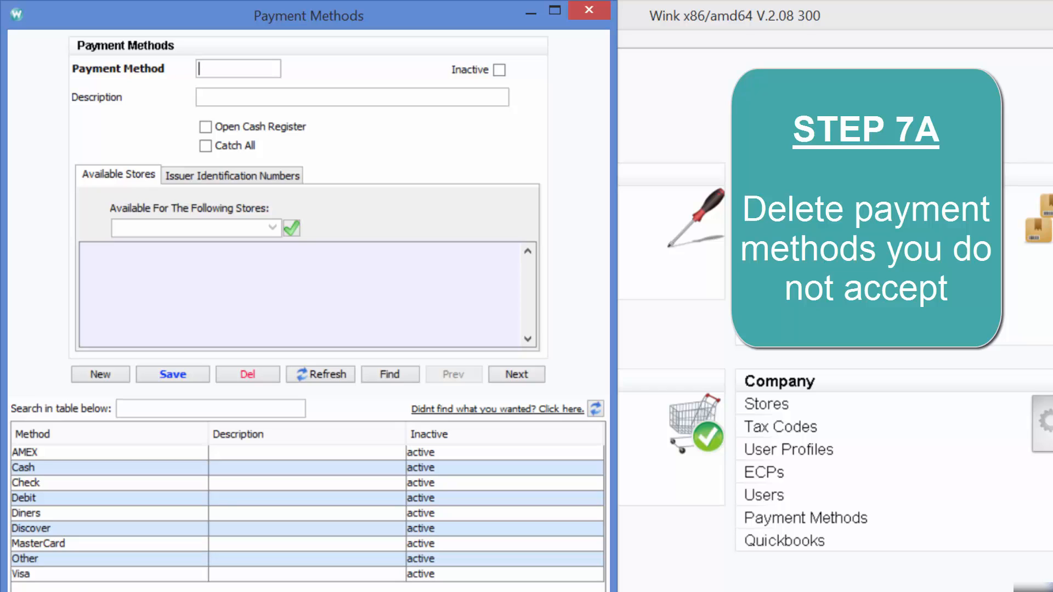
# Delete the AMEX and Diners payment methods
pyautogui.click(65, 454)
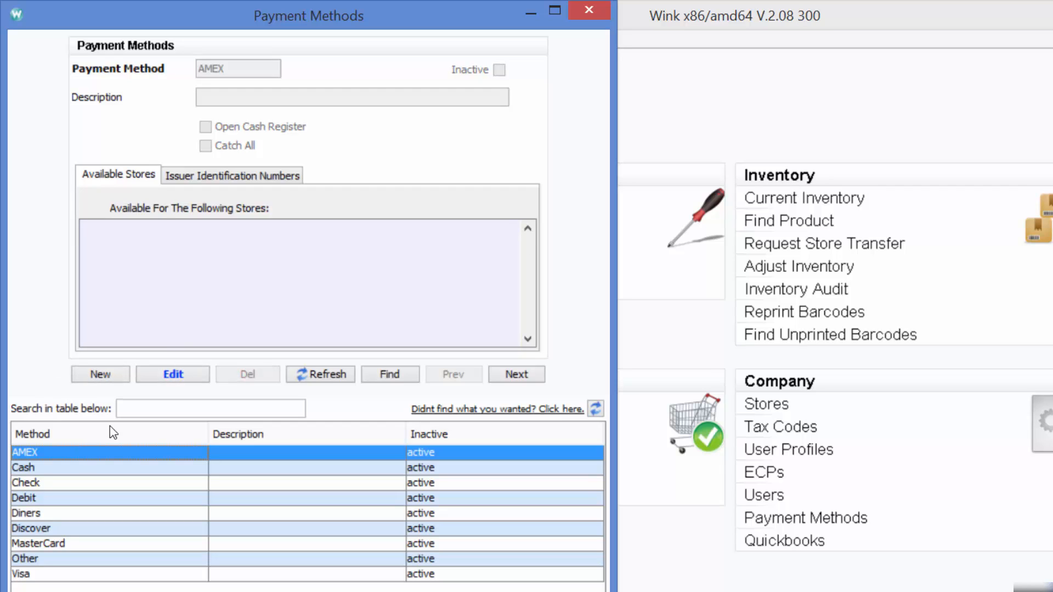
pyautogui.click(199, 382)
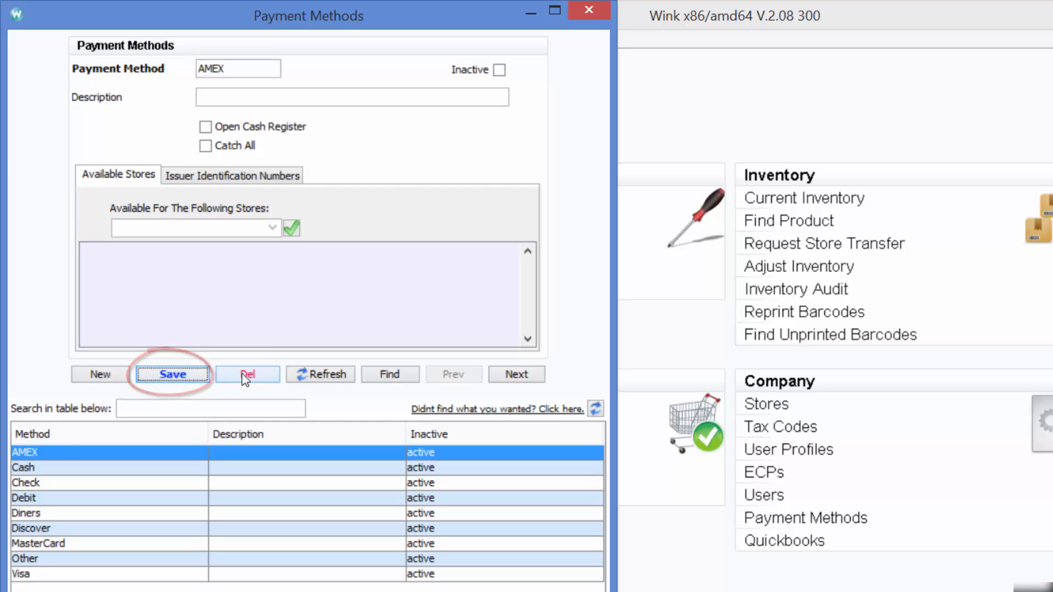
pyautogui.click(245, 376)
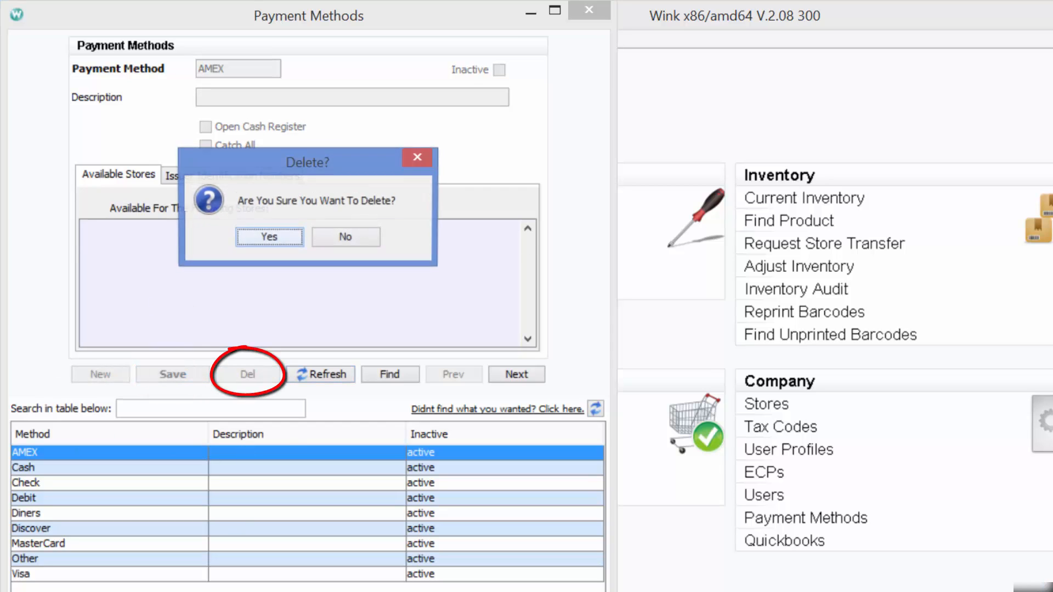
pyautogui.click(272, 238)
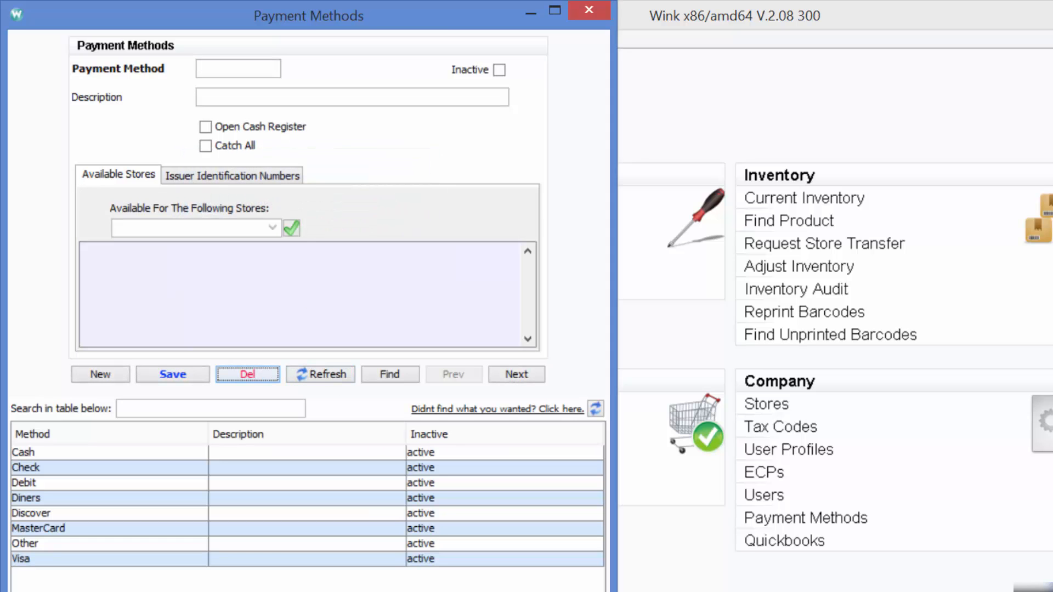
pyautogui.click(61, 500)
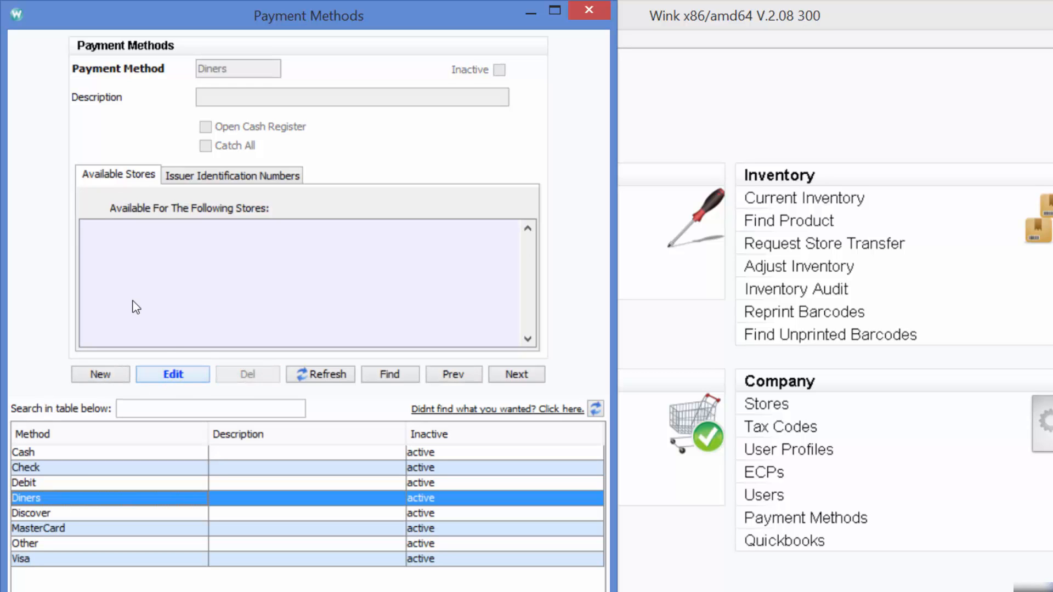
pyautogui.click(174, 374)
pyautogui.click(236, 377)
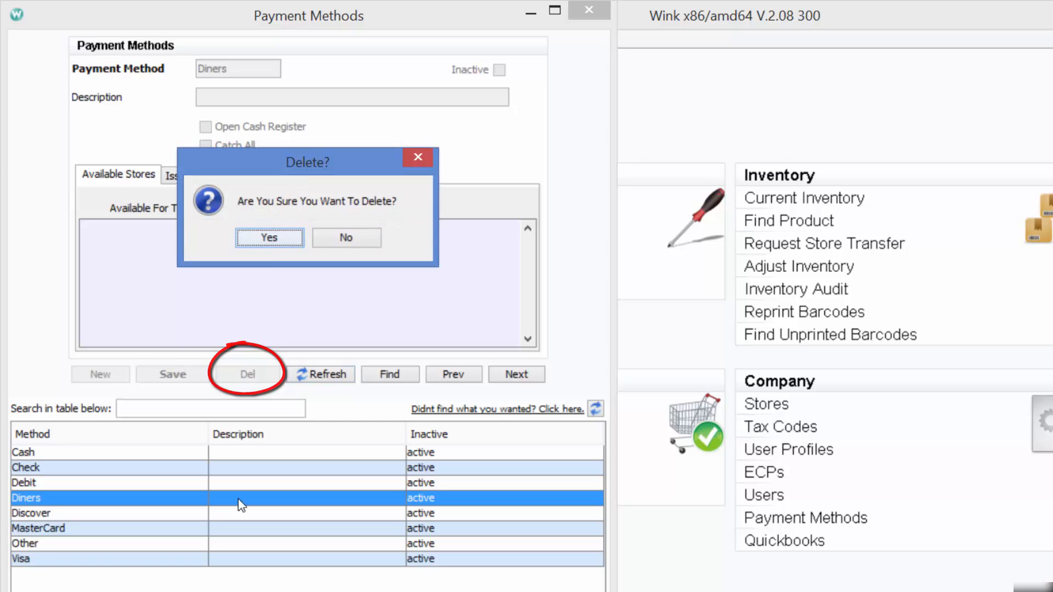
pyautogui.click(270, 237)
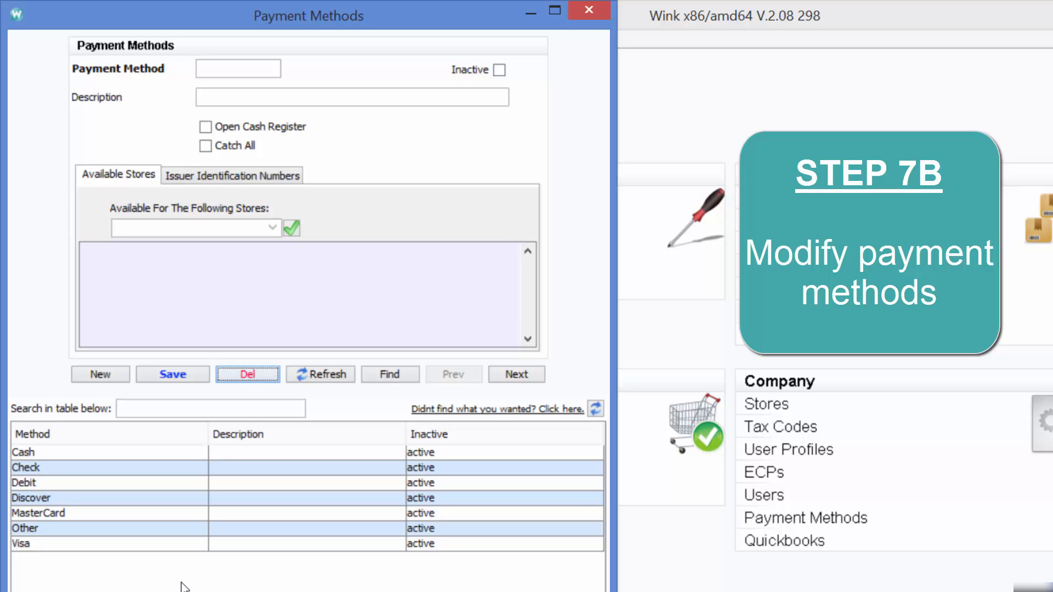
# Enable Open Cash Register on the Cash payment method and save it
pyautogui.click(53, 454)
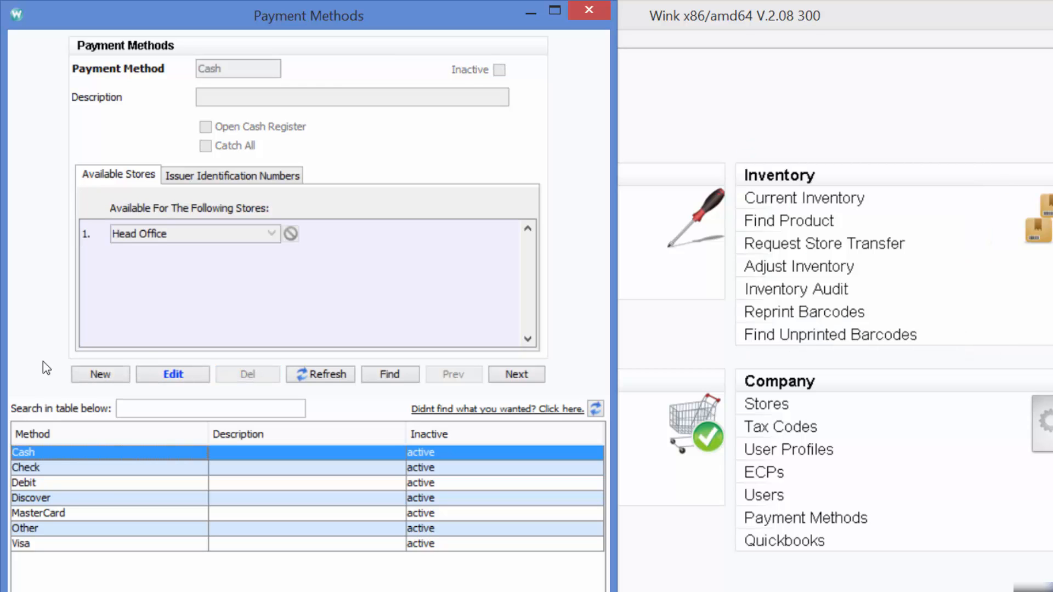
pyautogui.click(173, 374)
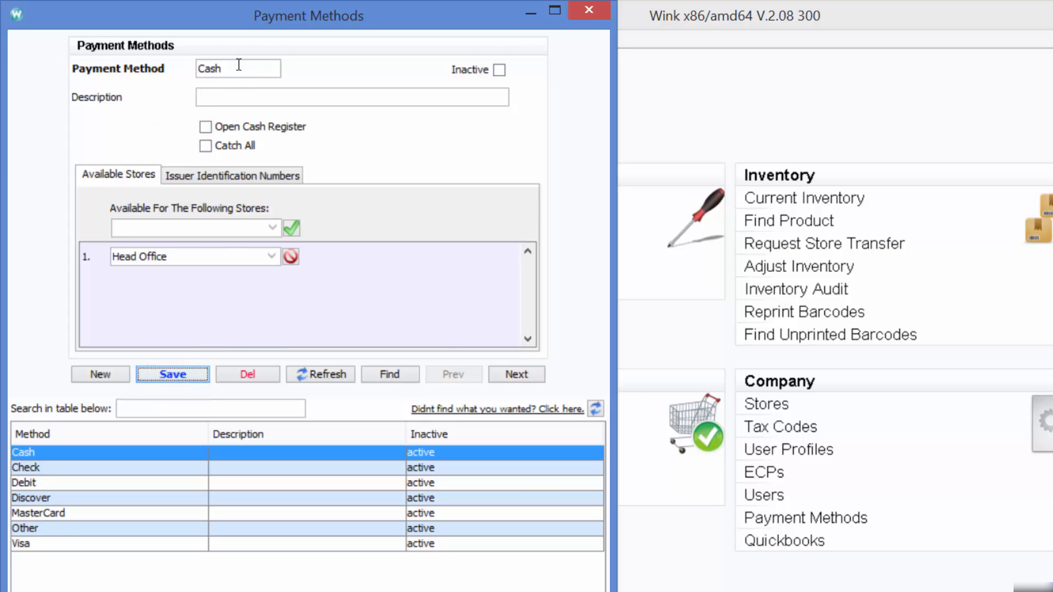
pyautogui.click(206, 130)
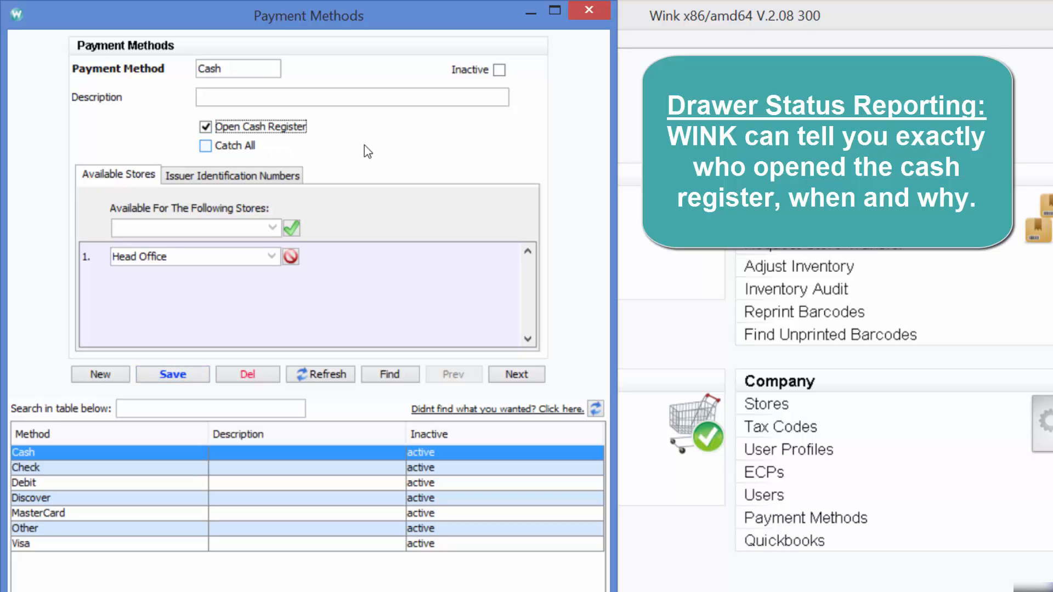
pyautogui.click(191, 379)
pyautogui.click(188, 376)
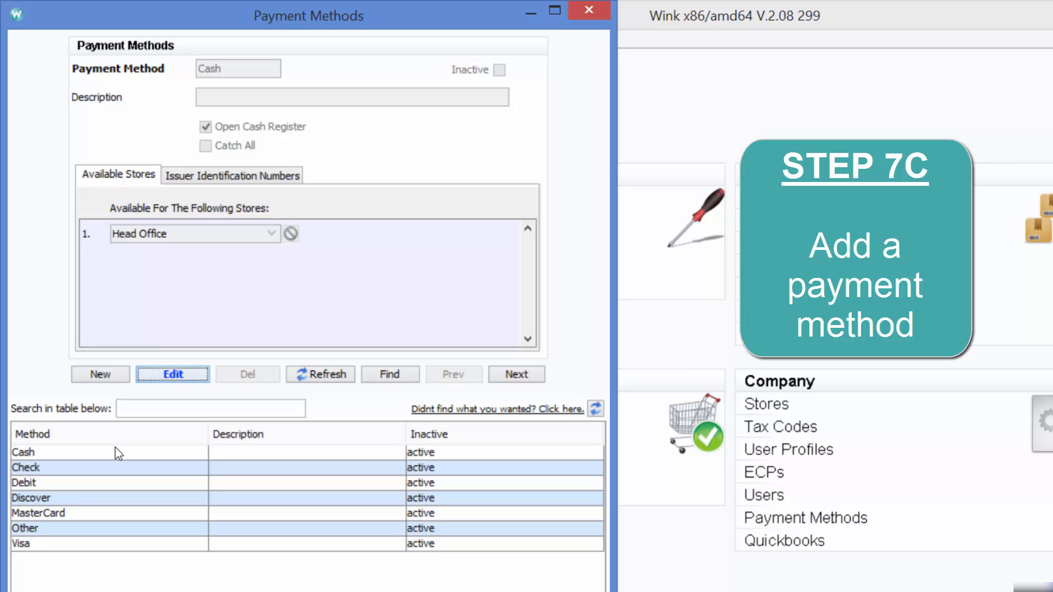
# Create a new payment method named 'Gift Certificate'
pyautogui.click(102, 375)
pyautogui.click(229, 73)
pyautogui.write('Gift Crt')
pyautogui.press('BackSpace')
pyautogui.press('BackSpace')
pyautogui.write('ertificate')
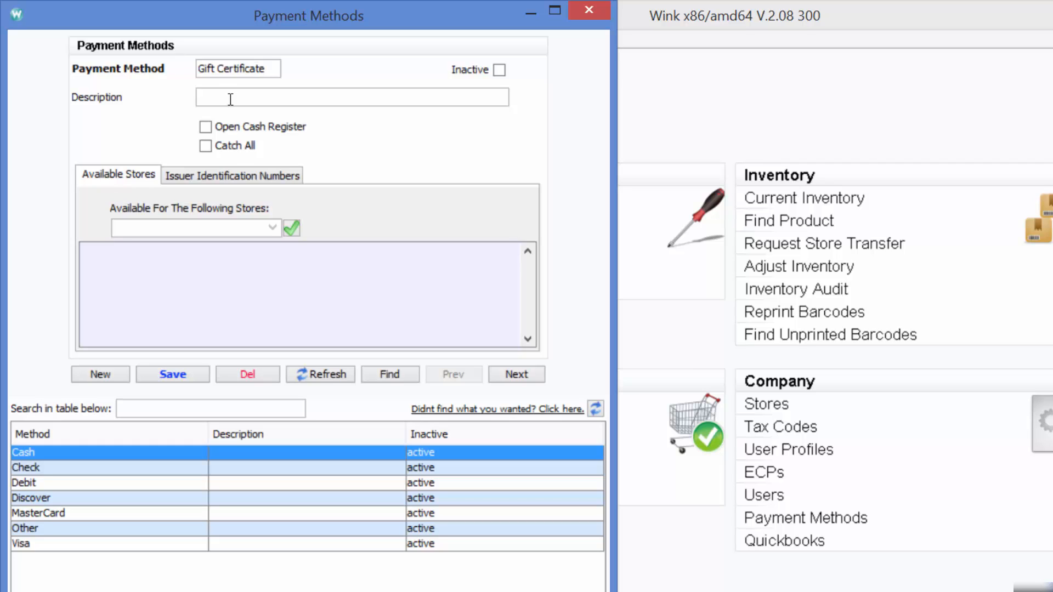
# Make Gift Certificate available at Head Office, save it, and close the window
pyautogui.click(269, 229)
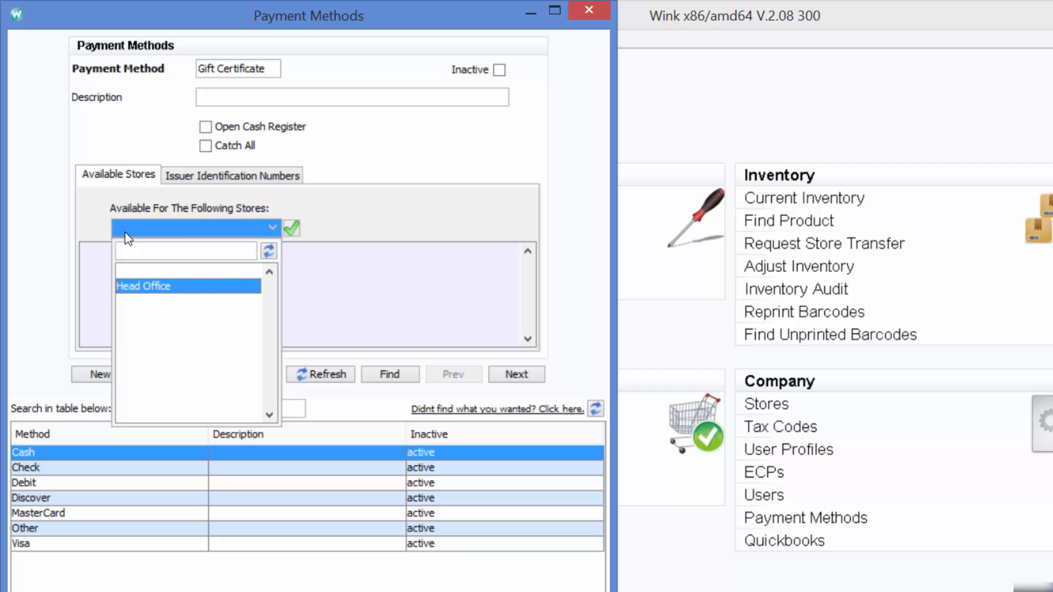
pyautogui.click(165, 286)
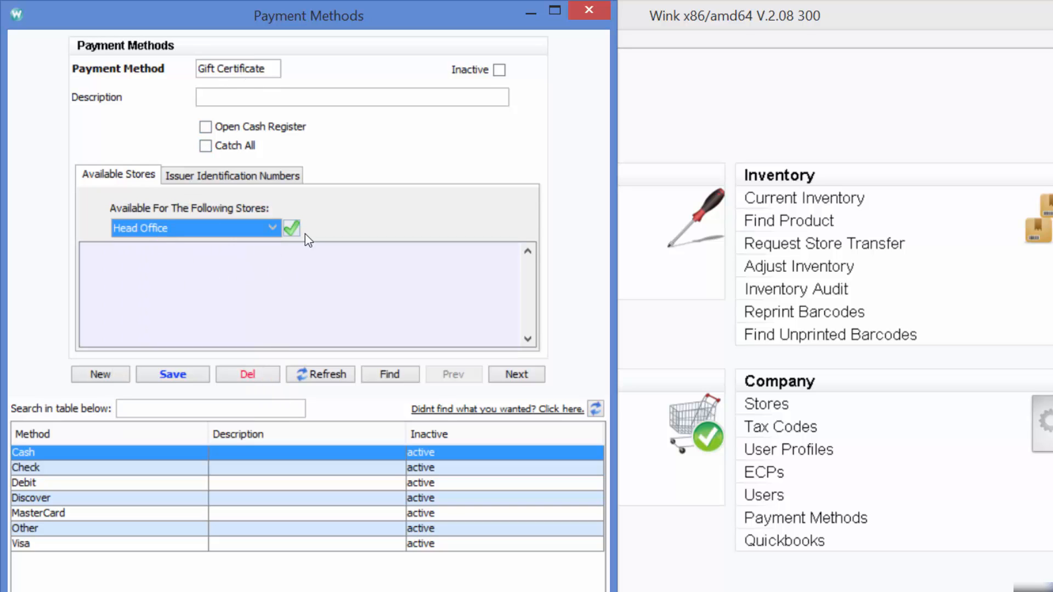
pyautogui.click(292, 229)
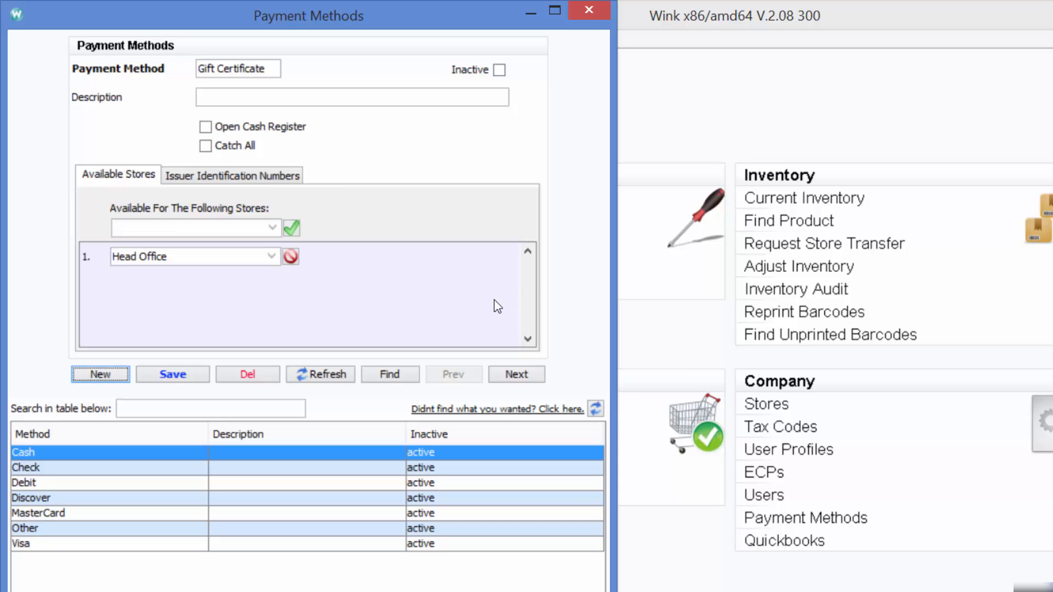
pyautogui.click(199, 382)
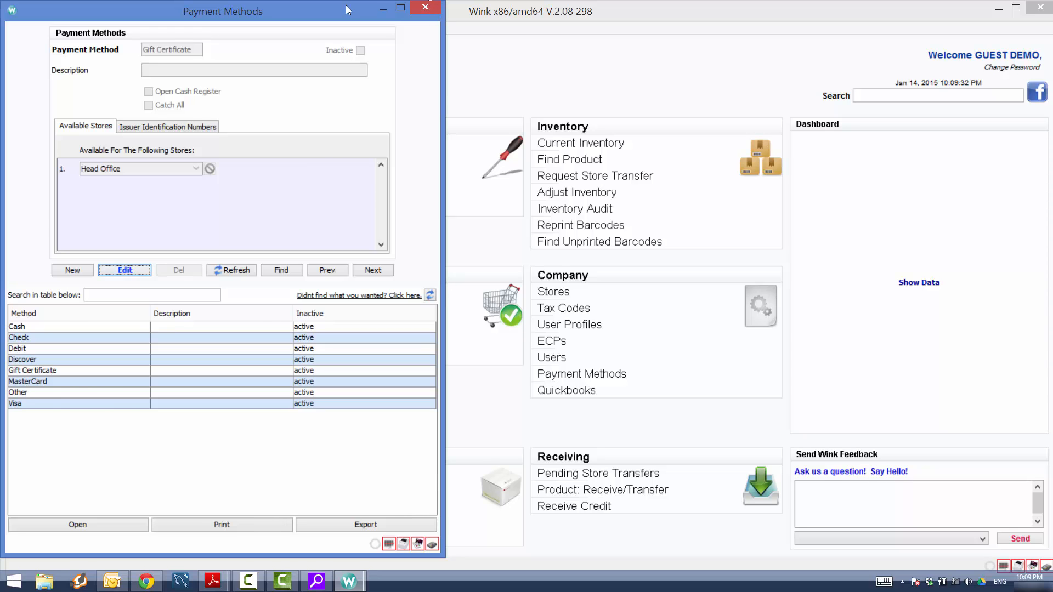
pyautogui.click(431, 7)
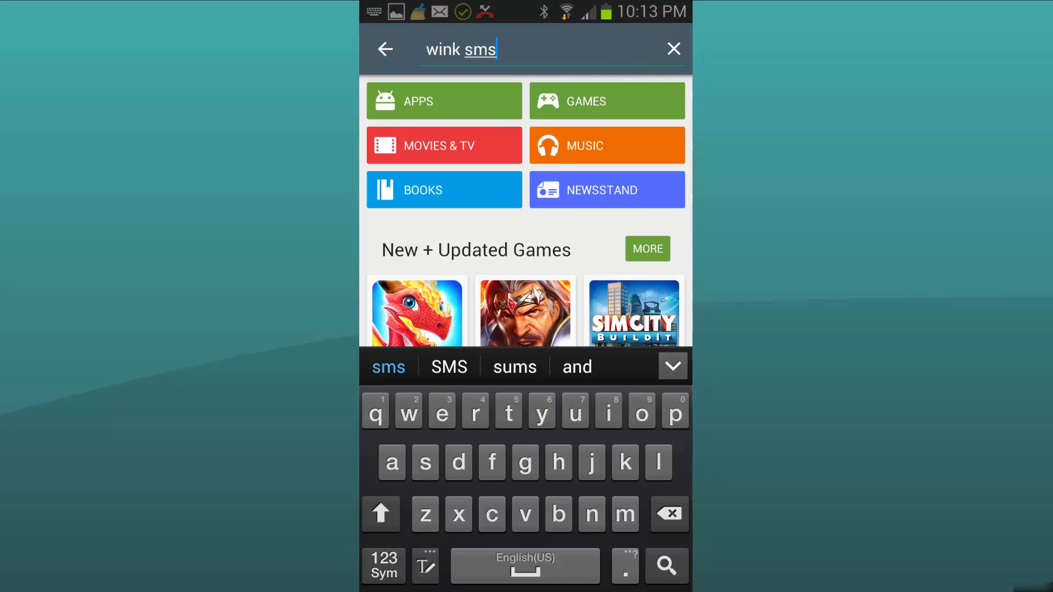
# Search the Play Store for 'wink sms'
pyautogui.press('Return')
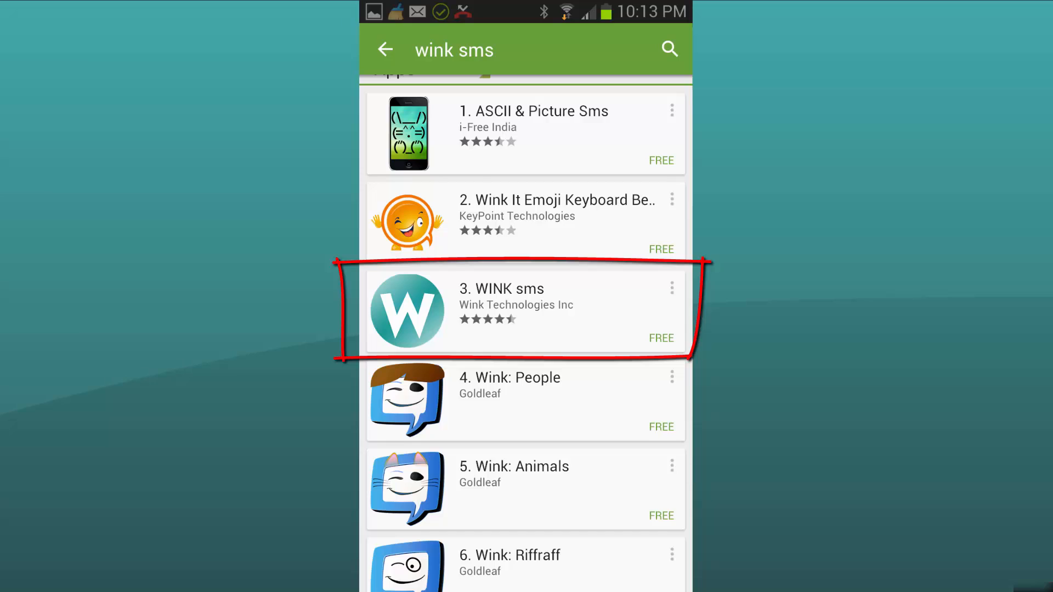
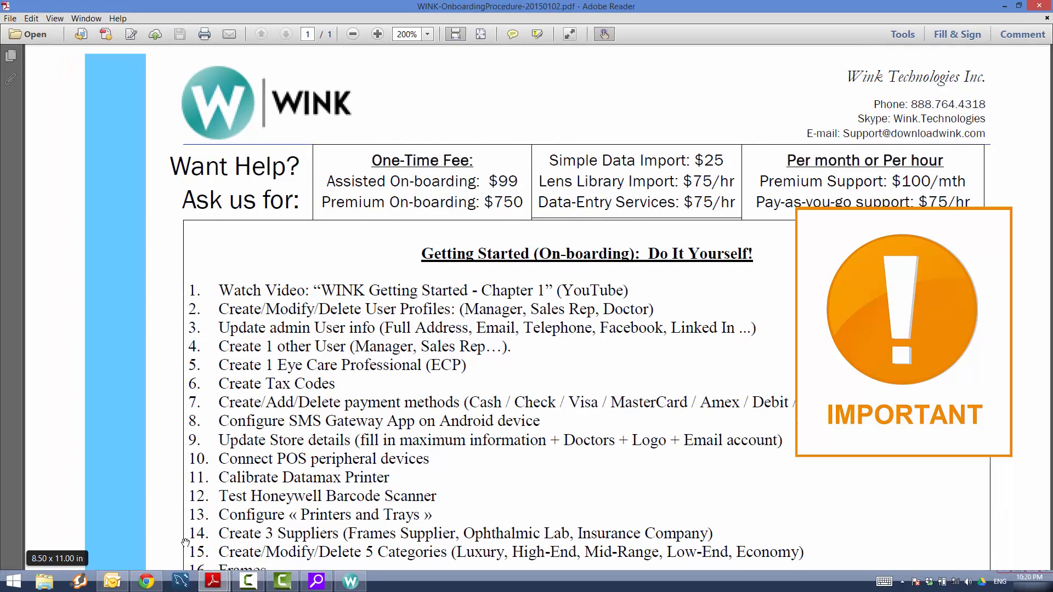
# Switch from the Adobe Reader checklist to the WINK main dashboard via the taskbar
pyautogui.click(348, 585)
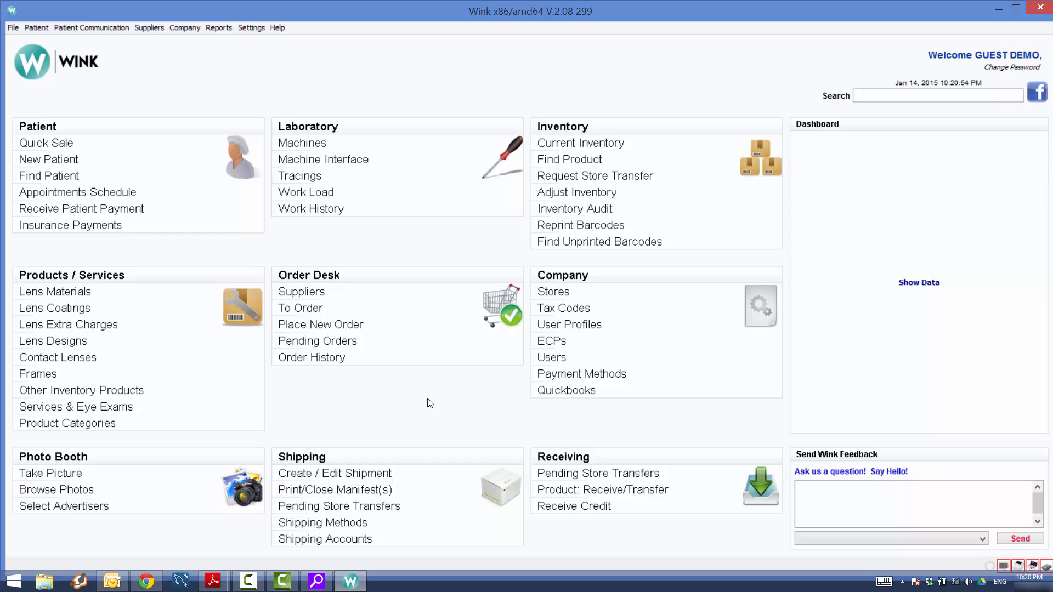
# Open the Head Office record from Company > Stores and put it into edit mode
pyautogui.click(563, 298)
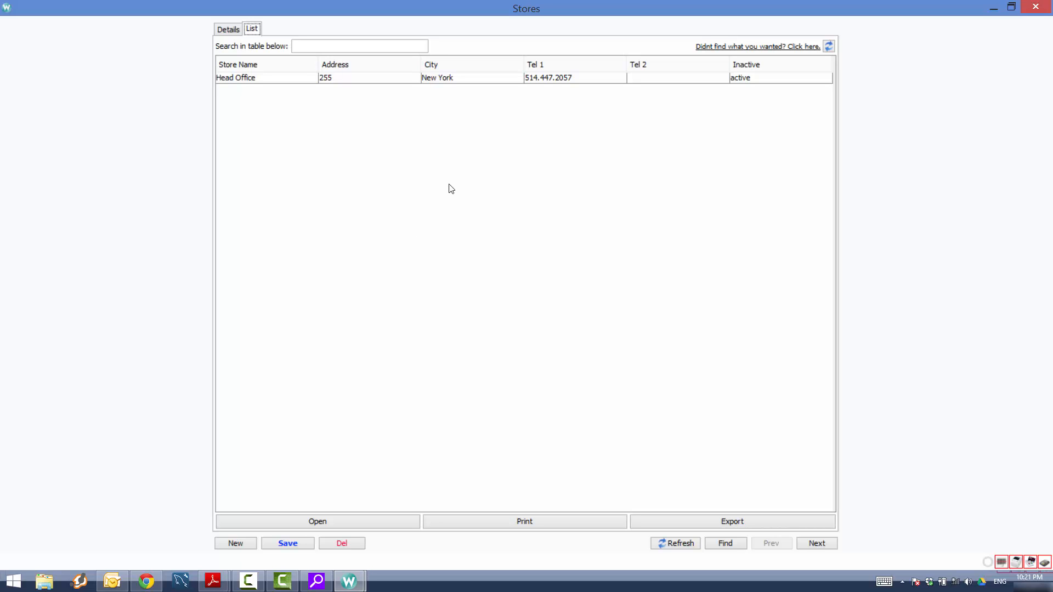
pyautogui.doubleClick(369, 80)
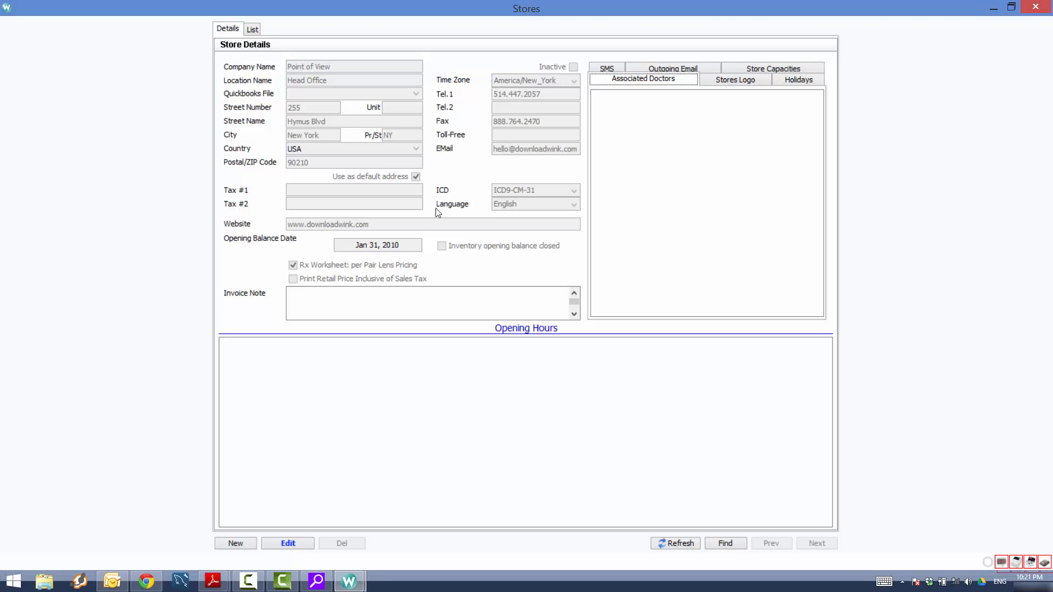
pyautogui.click(303, 544)
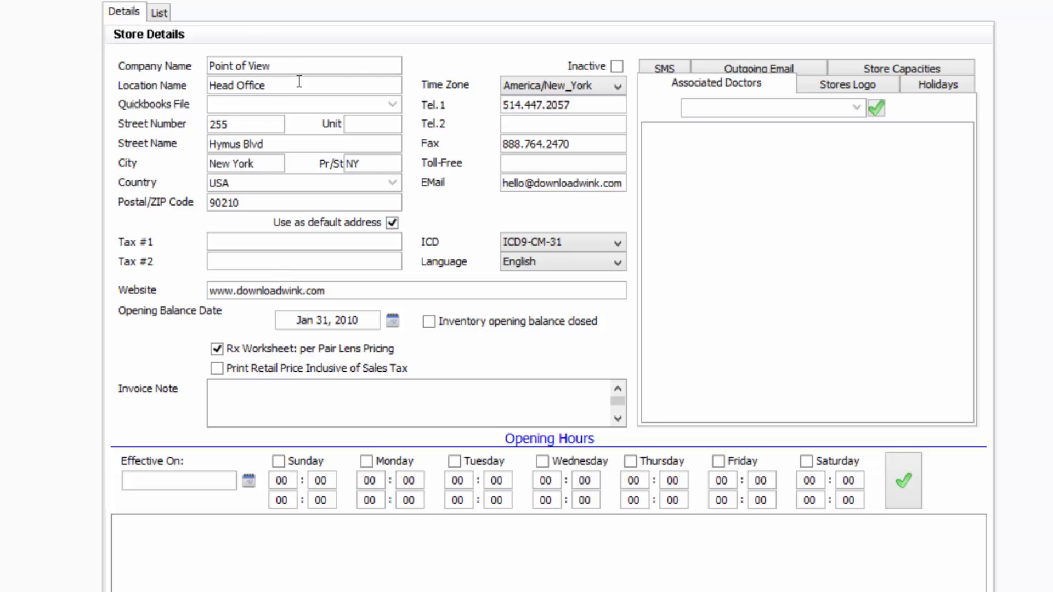
# Rename the location from Head Office to Downtown and enter a Tax #1 number
pyautogui.moveTo(210, 85); pyautogui.dragTo(356, 92)
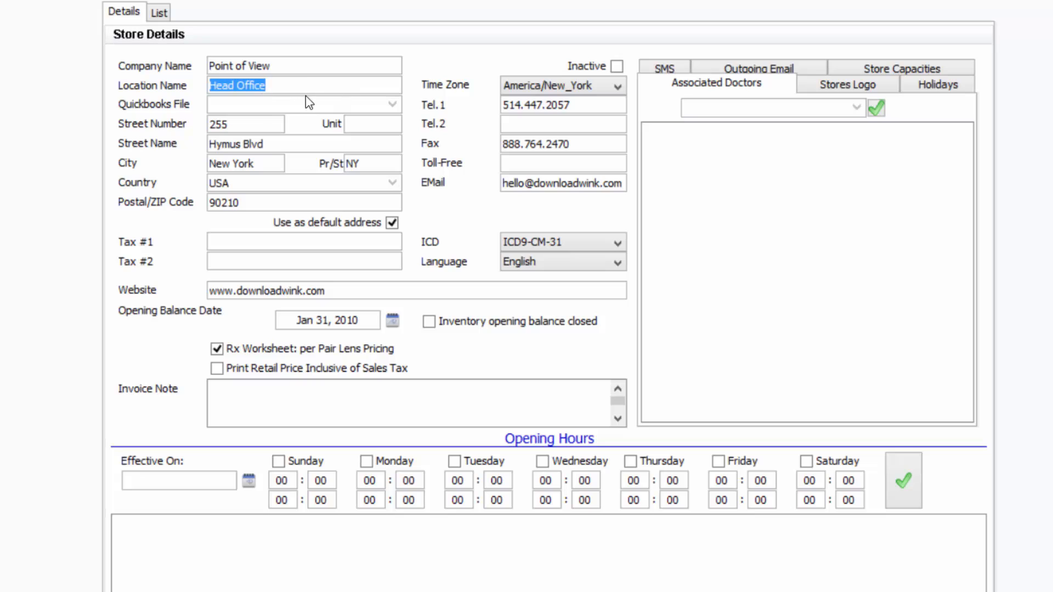
pyautogui.write('Downtown')
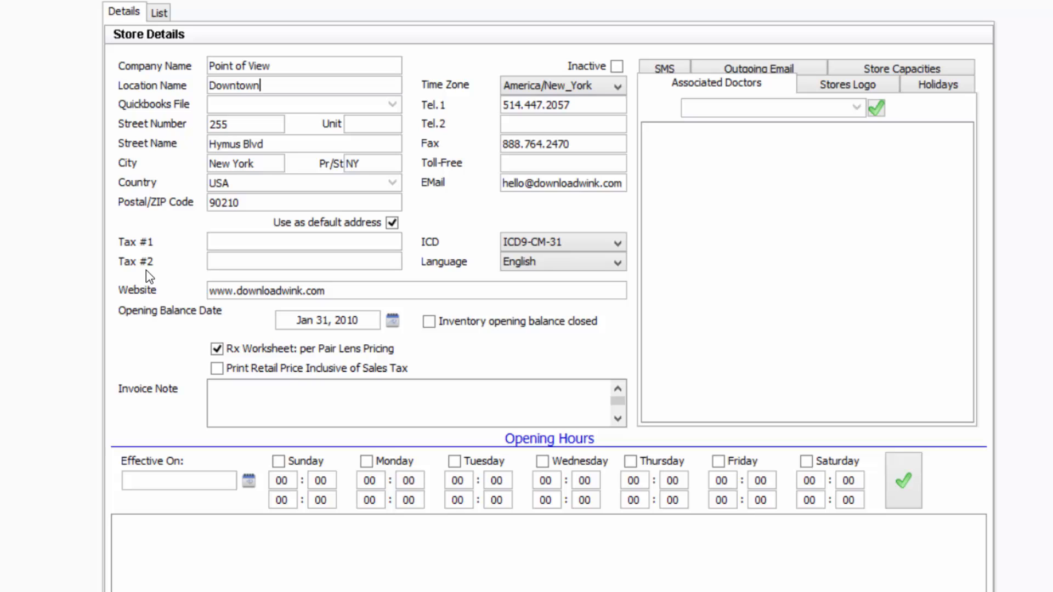
pyautogui.click(230, 242)
pyautogui.write('1234567890')
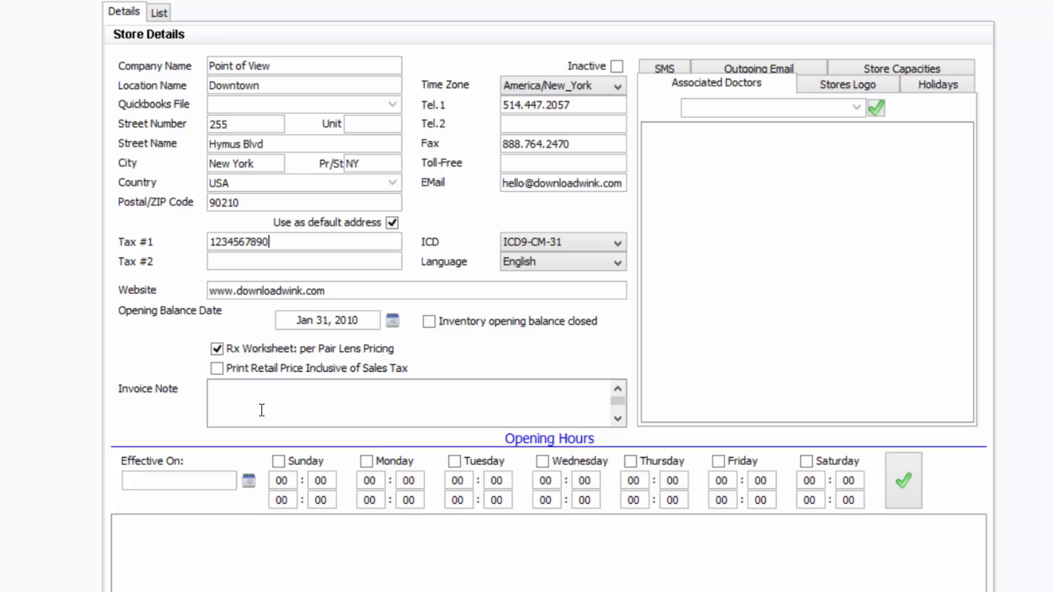
# Leave Tax #2 empty and fill in the store's toll-free number
pyautogui.click(232, 254)
pyautogui.write('0987654321')
pyautogui.moveTo(305, 268); pyautogui.dragTo(103, 256)
pyautogui.press('Delete')
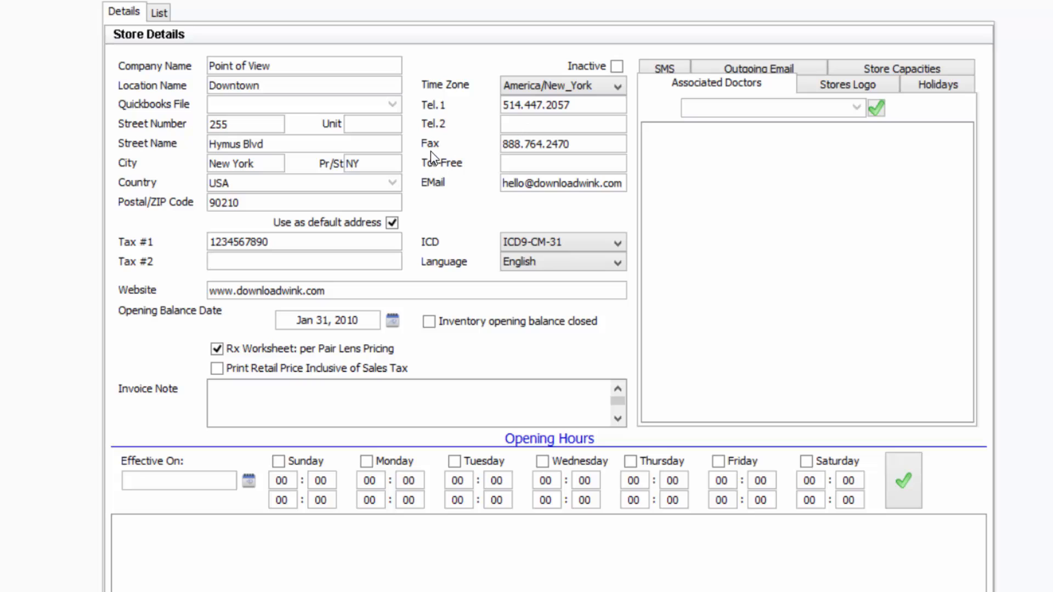
pyautogui.click(514, 160)
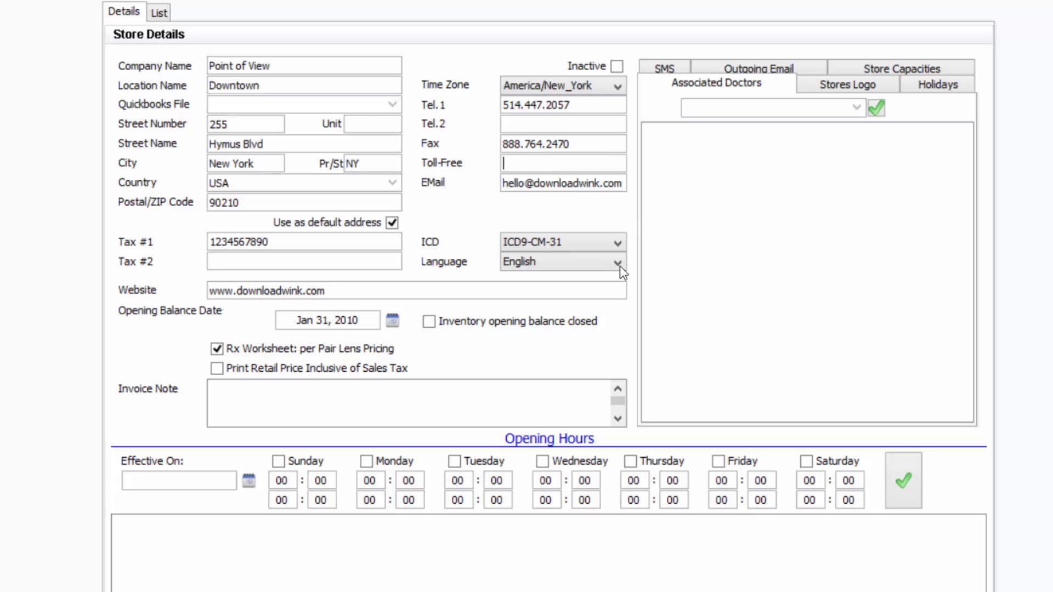
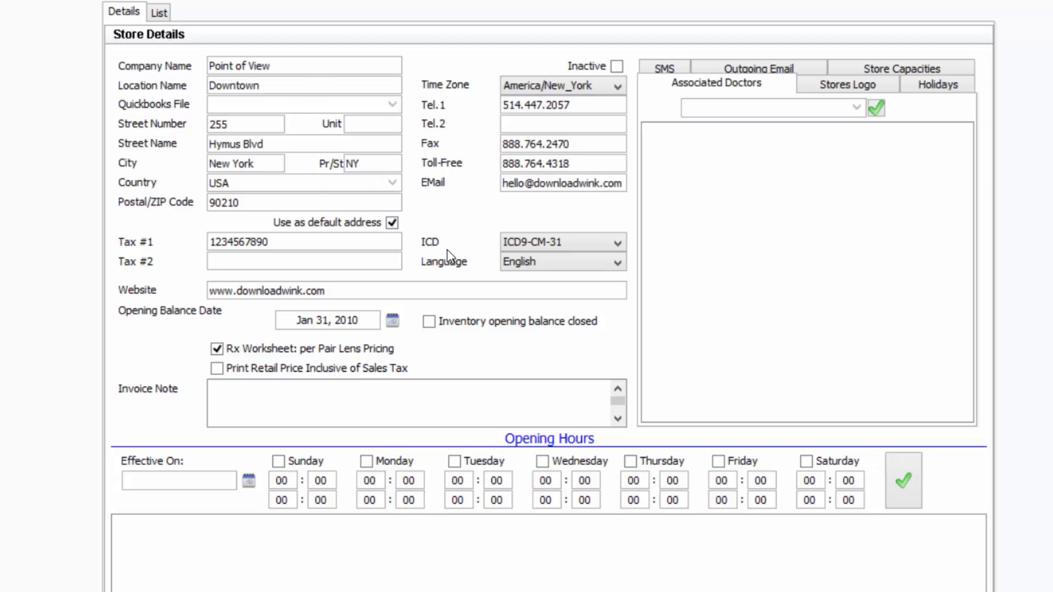
pyautogui.click(606, 244)
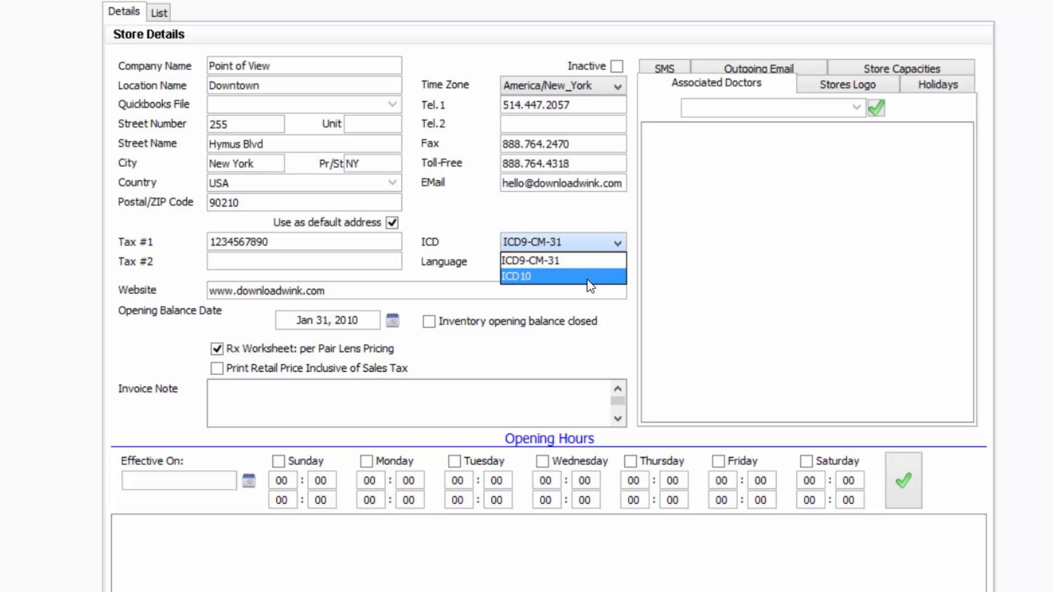
pyautogui.click(571, 261)
pyautogui.click(549, 262)
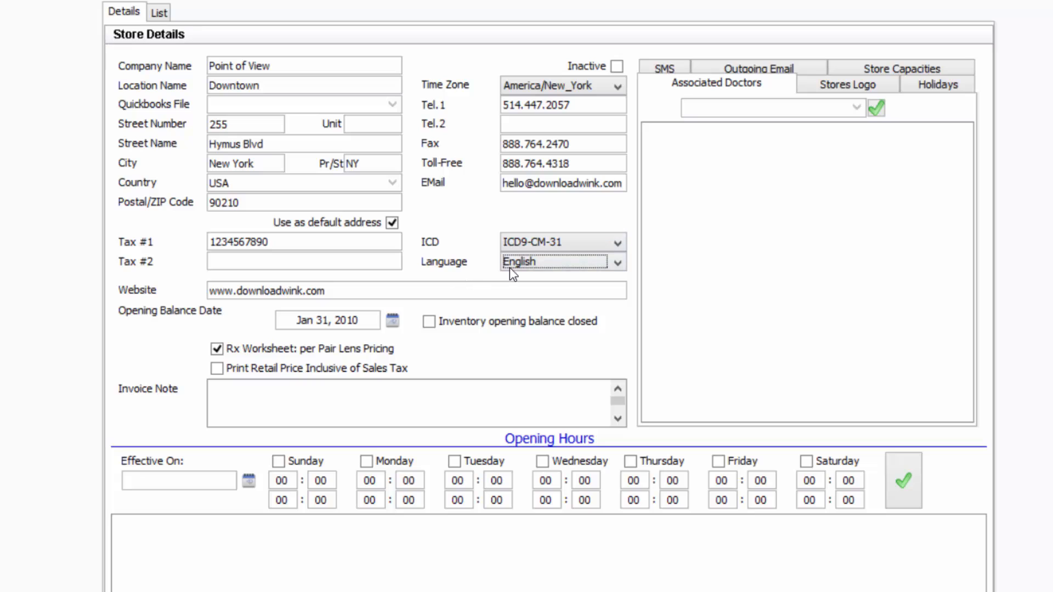
pyautogui.click(567, 264)
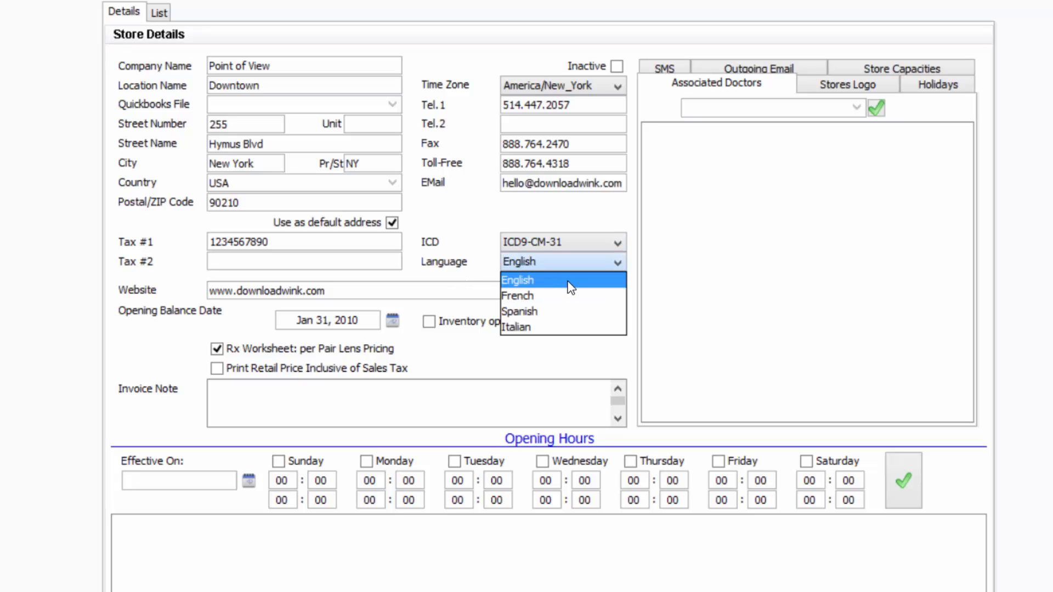
pyautogui.click(419, 224)
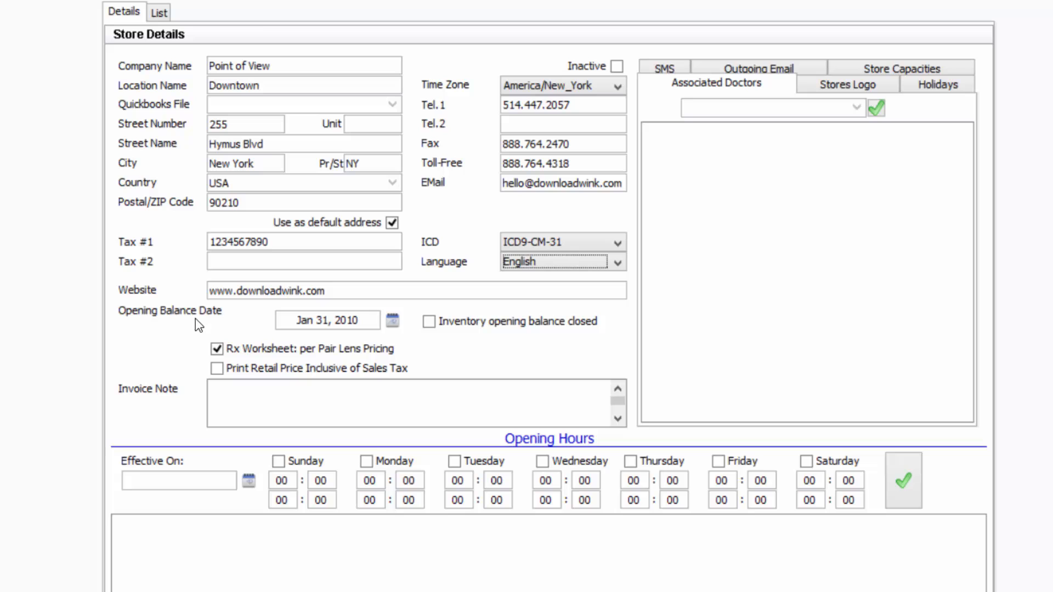
# Set the Opening Balance Date to Jan 1, 2015 using the calendar
pyautogui.click(392, 320)
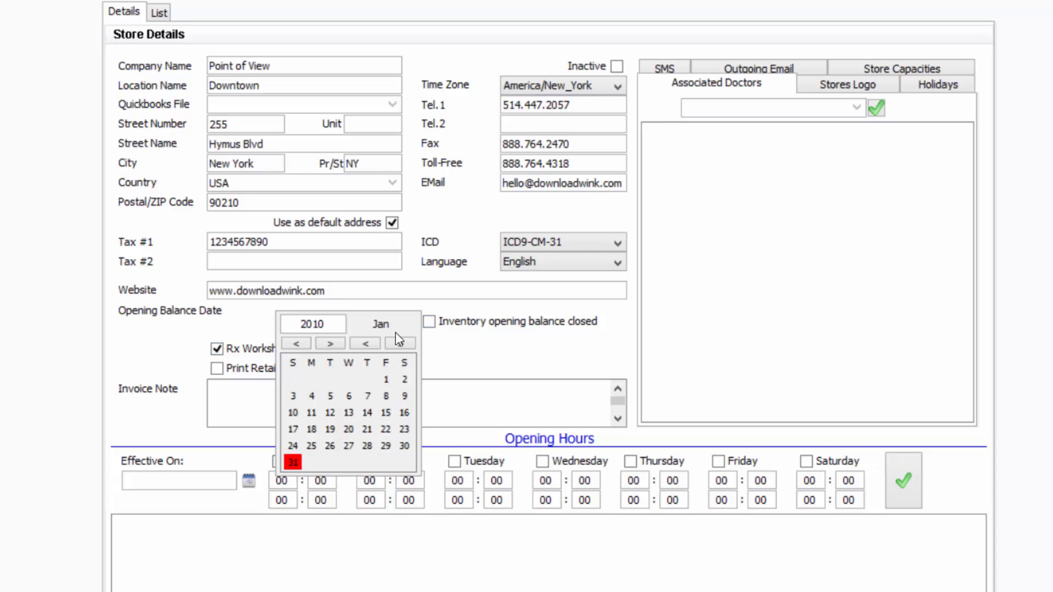
pyautogui.press('space')
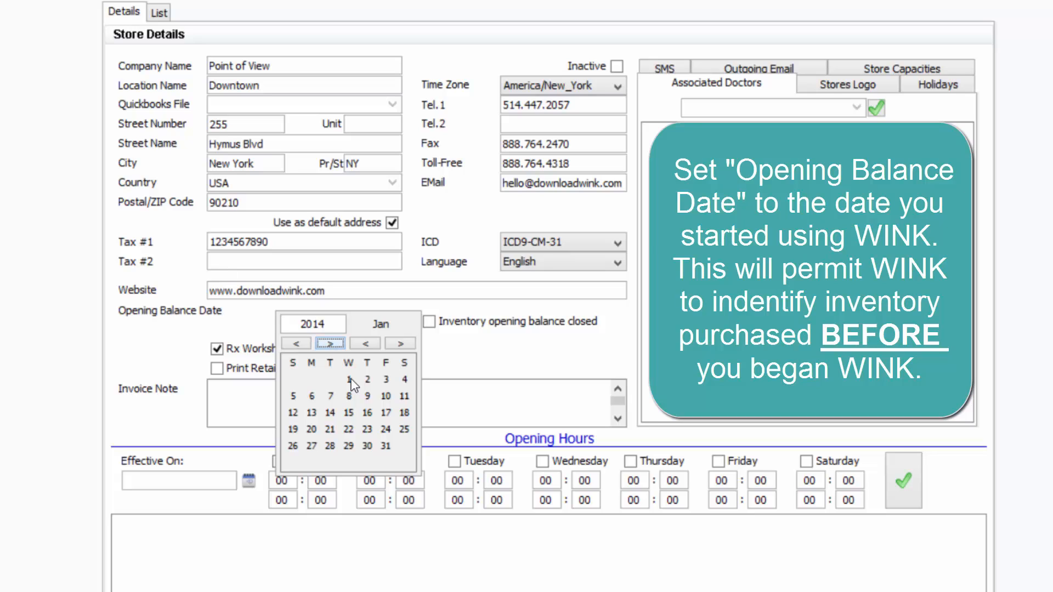
pyautogui.click(325, 340)
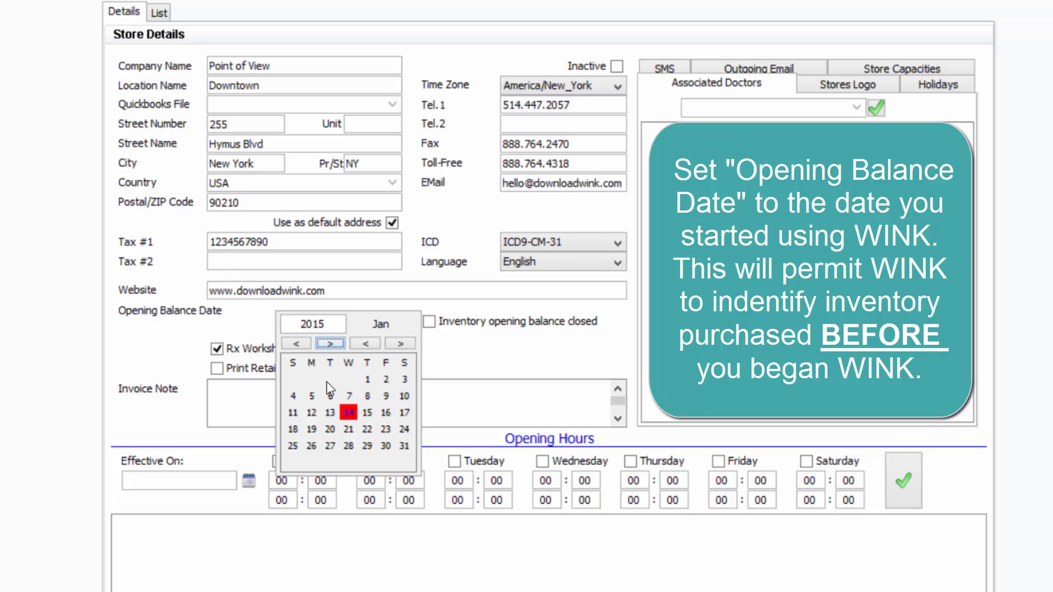
pyautogui.click(367, 380)
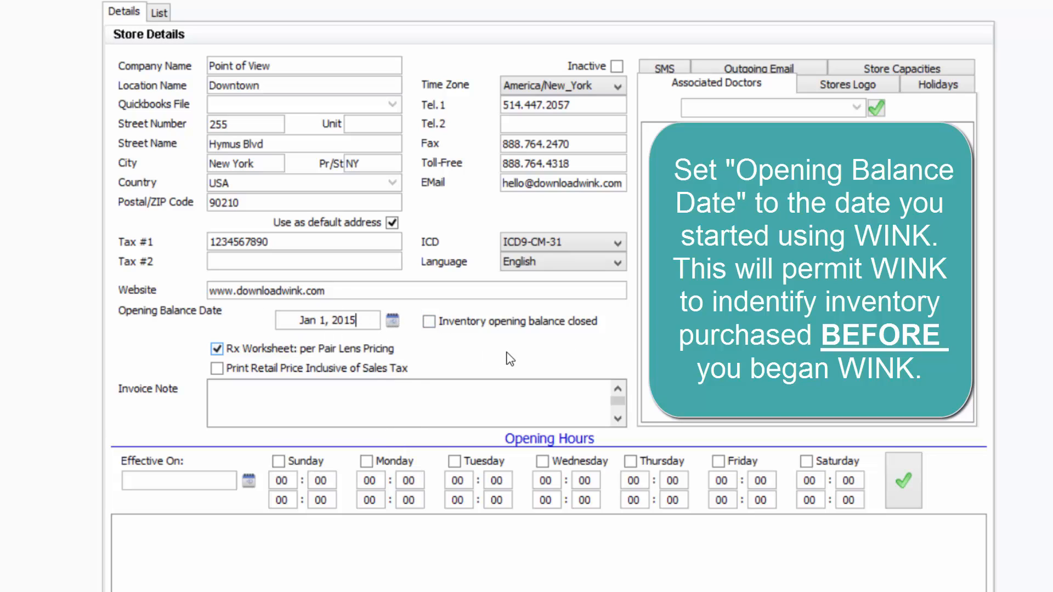
# Keep the inventory opening balance unclosed and uncheck Rx Worksheet per Pair Lens Pricing
pyautogui.click(429, 322)
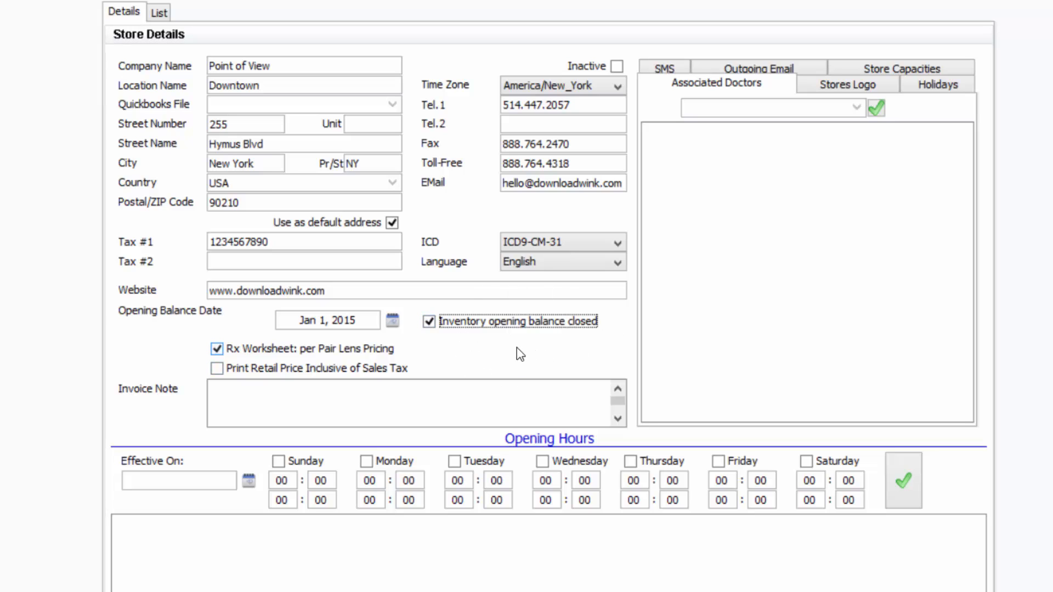
pyautogui.click(430, 323)
pyautogui.click(217, 349)
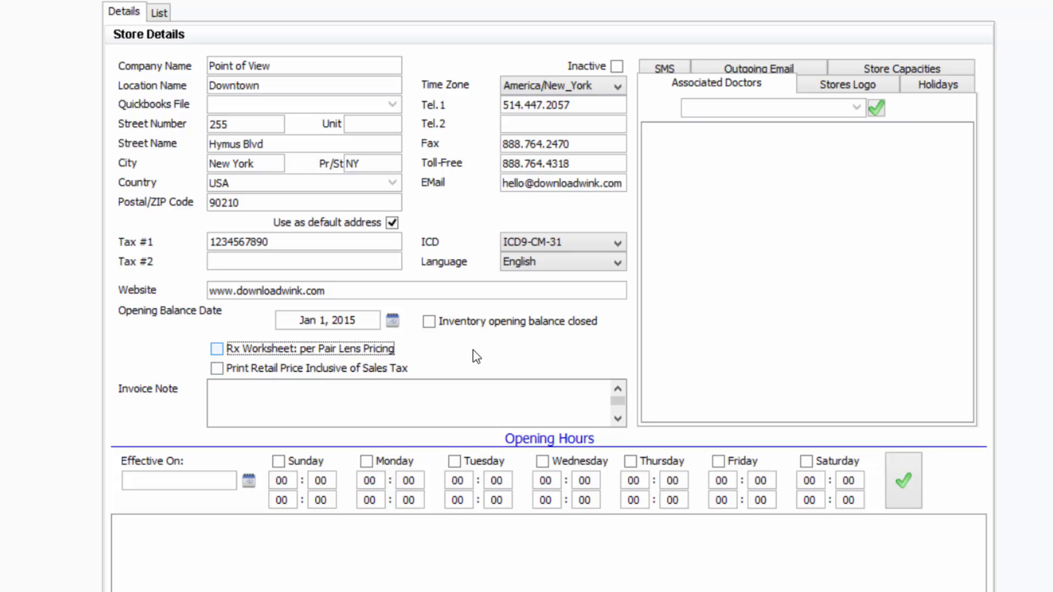
# Re-check per Pair Lens Pricing and leave Print Retail Price Inclusive of Sales Tax unchecked
pyautogui.click(236, 350)
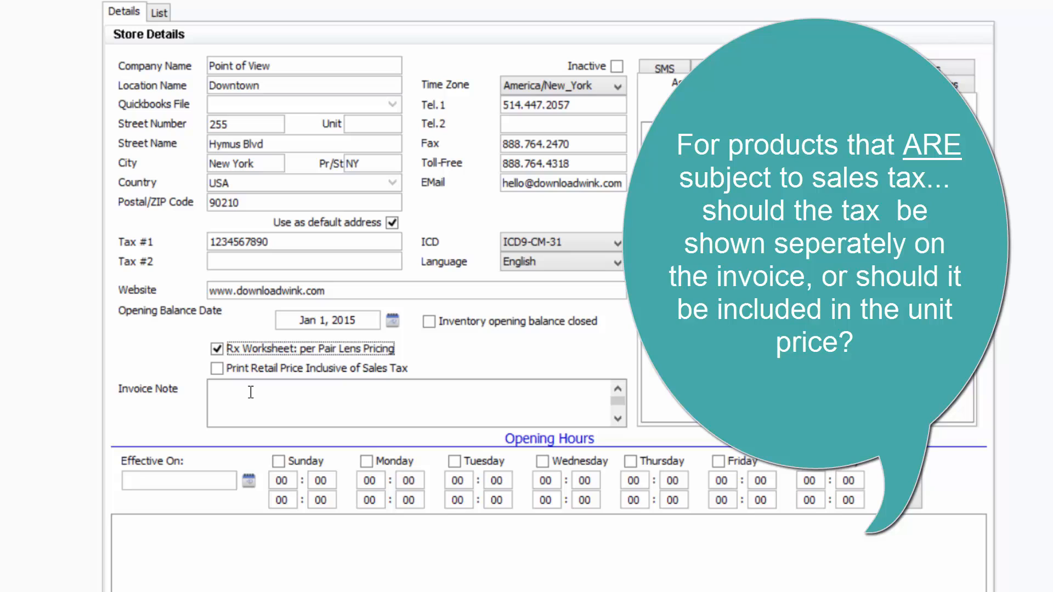
pyautogui.click(215, 367)
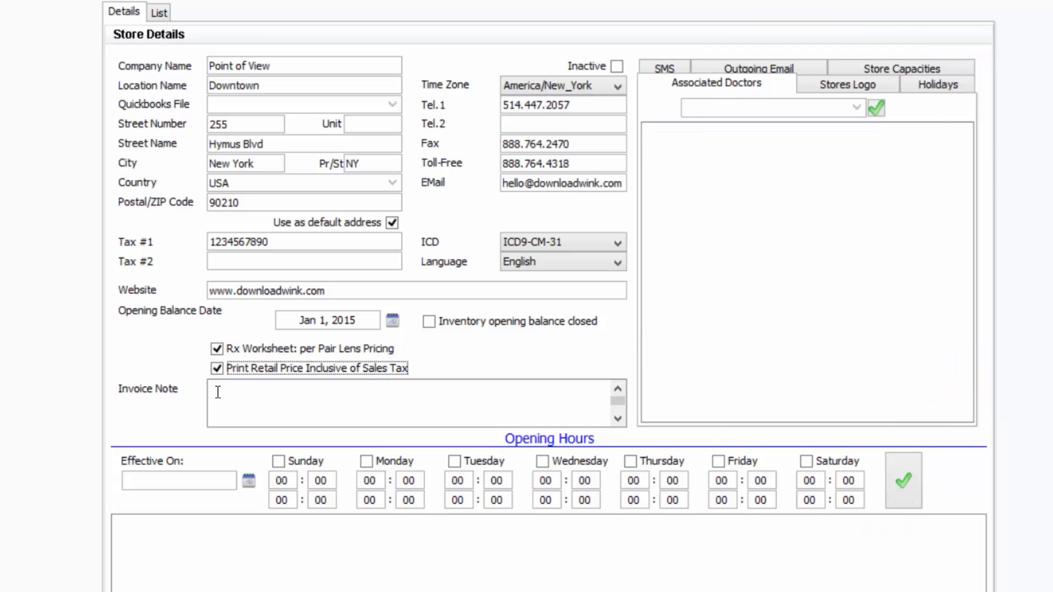
pyautogui.click(217, 368)
pyautogui.click(218, 368)
pyautogui.click(220, 369)
# Type 'Thank-You for Shopping at Point of View!' into the Invoice Note field
pyautogui.click(319, 400)
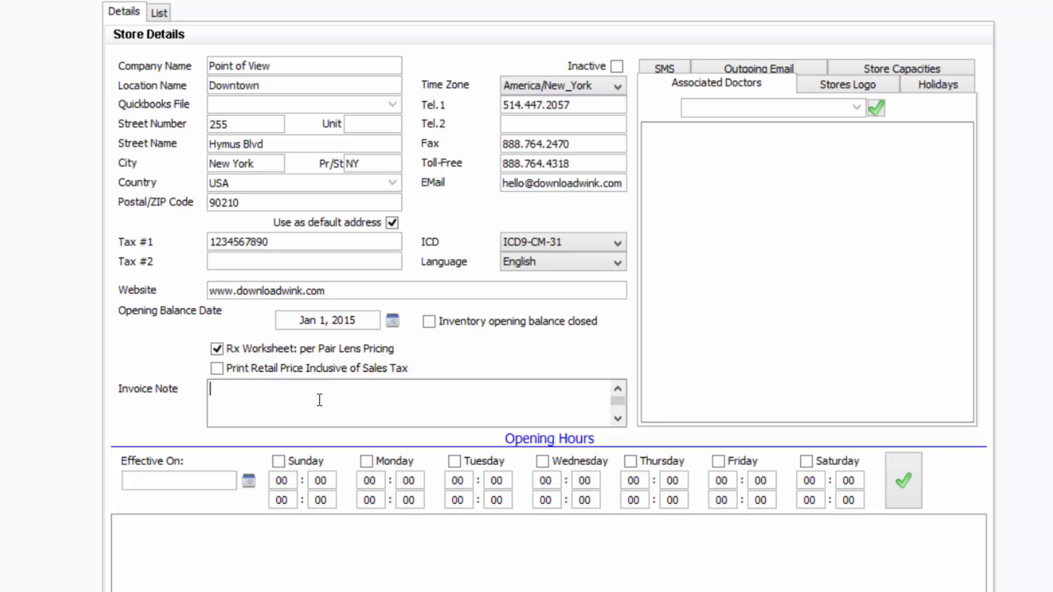
pyautogui.write('Thank-You for S')
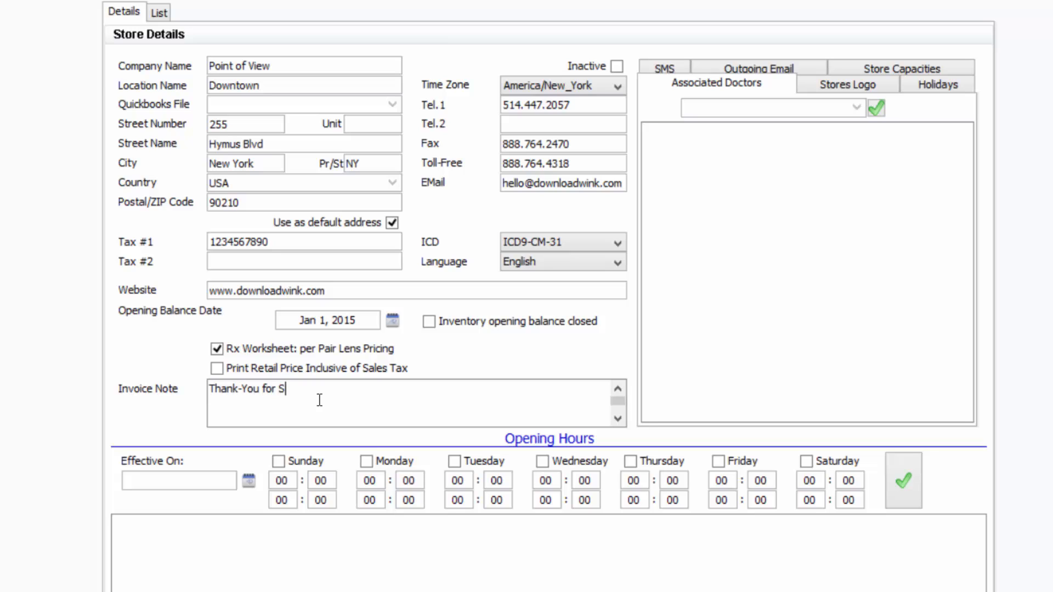
pyautogui.write('hopping at Point of View')
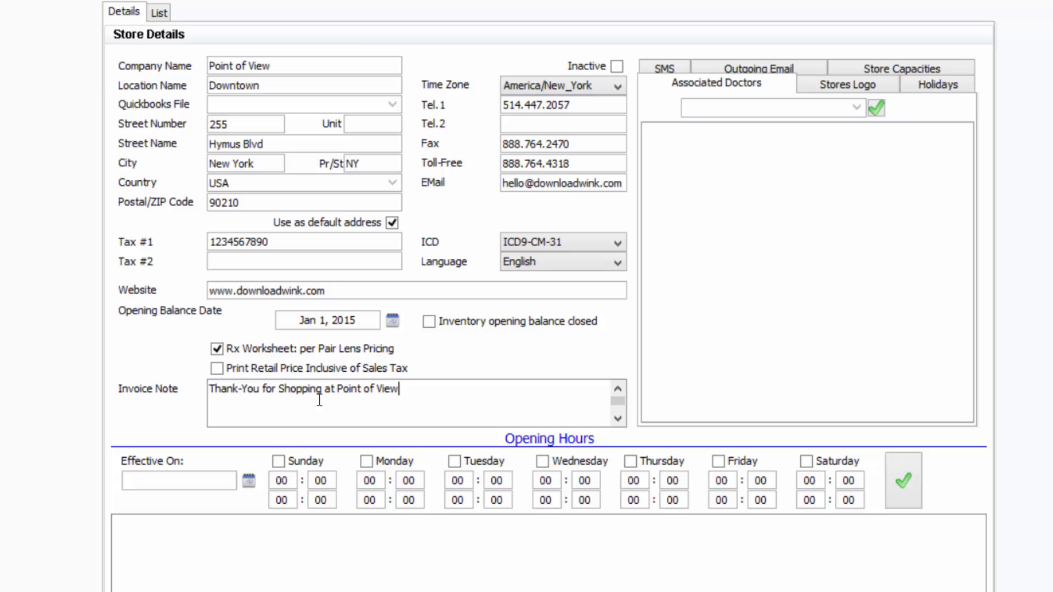
pyautogui.write('!')
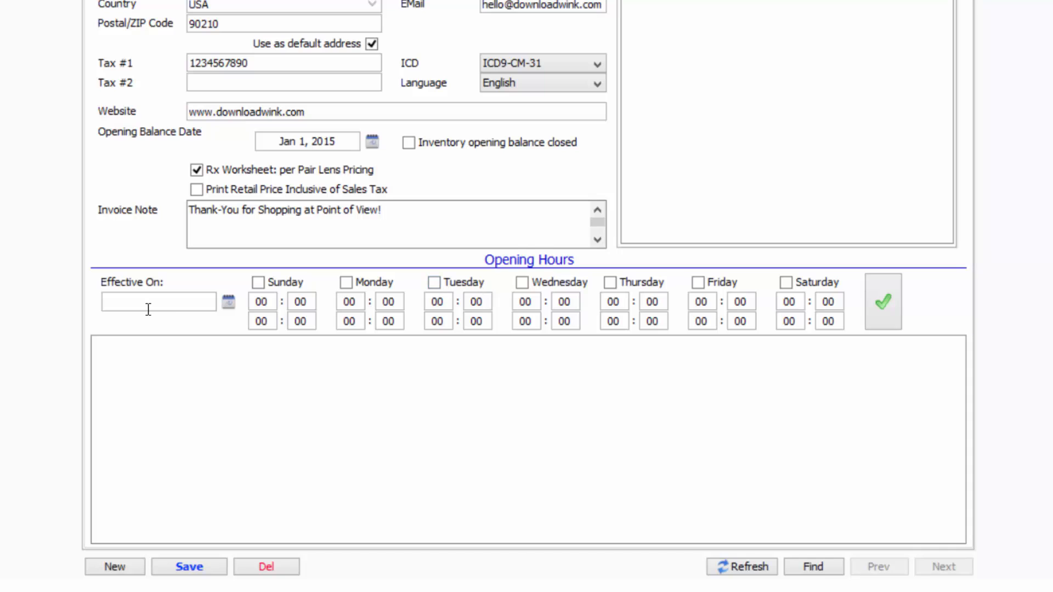
# Set the hours' effective date to Jan 1, 2015 and mark Monday through Friday open
pyautogui.click(229, 302)
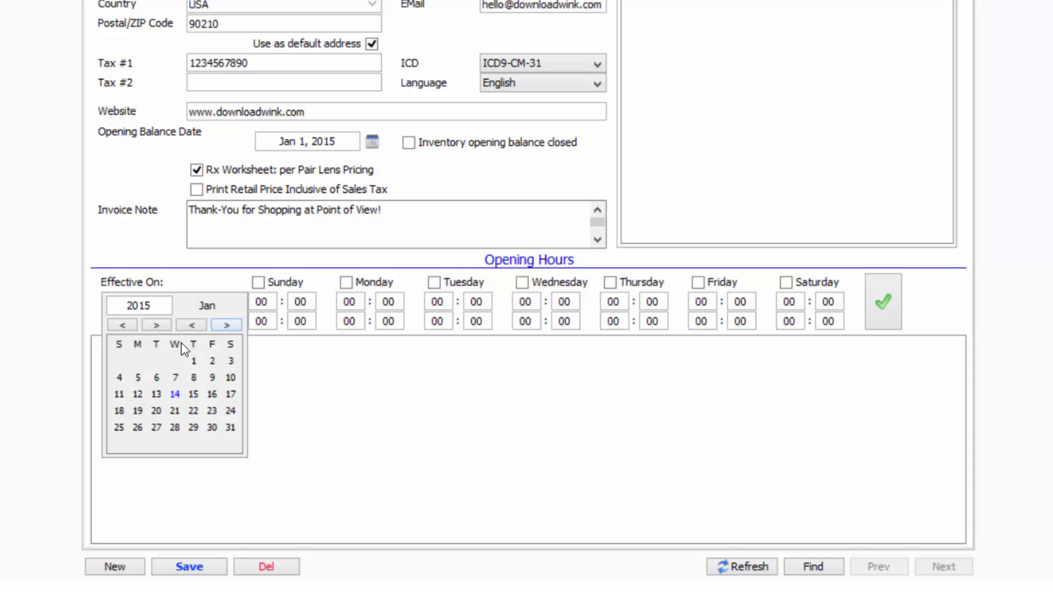
pyautogui.click(192, 362)
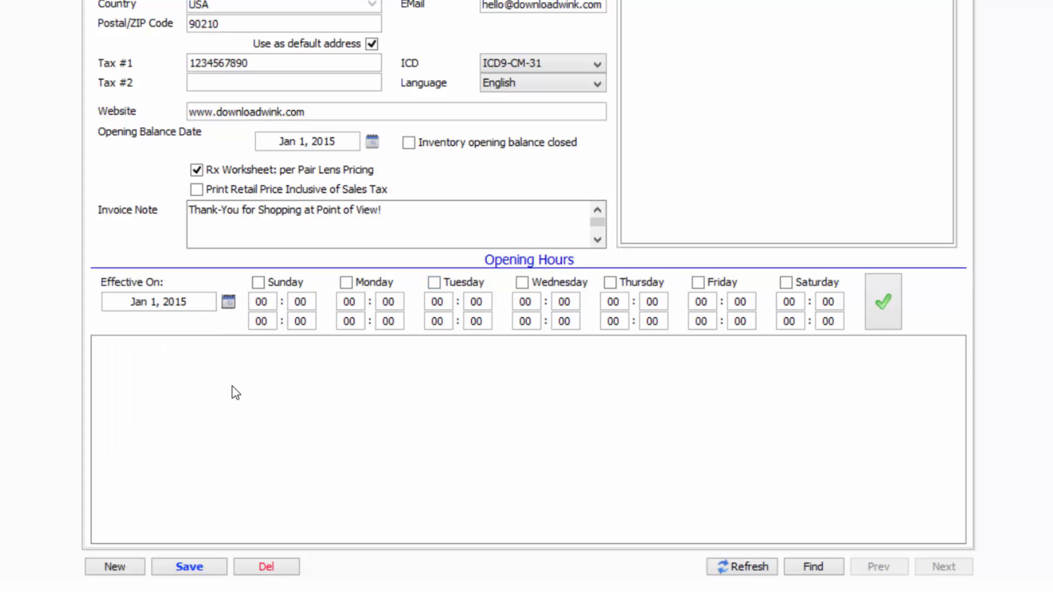
pyautogui.click(346, 282)
pyautogui.click(434, 282)
pyautogui.click(553, 286)
pyautogui.click(611, 284)
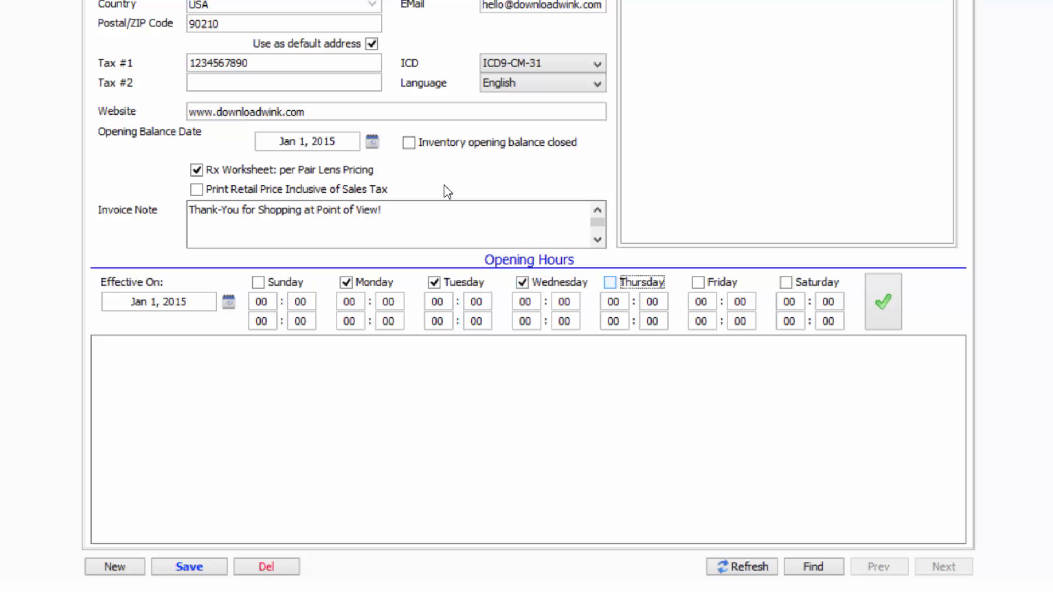
pyautogui.click(705, 284)
# Enter 10 as the opening hour for each weekday
pyautogui.click(350, 301)
pyautogui.write('10')
pyautogui.press('Tab')
pyautogui.write('10')
pyautogui.press('Tab')
pyautogui.press('Tab')
pyautogui.write('10')
pyautogui.press('Tab')
pyautogui.press('Tab')
pyautogui.write('10')
pyautogui.press('Tab')
pyautogui.press('Tab')
pyautogui.write('10')
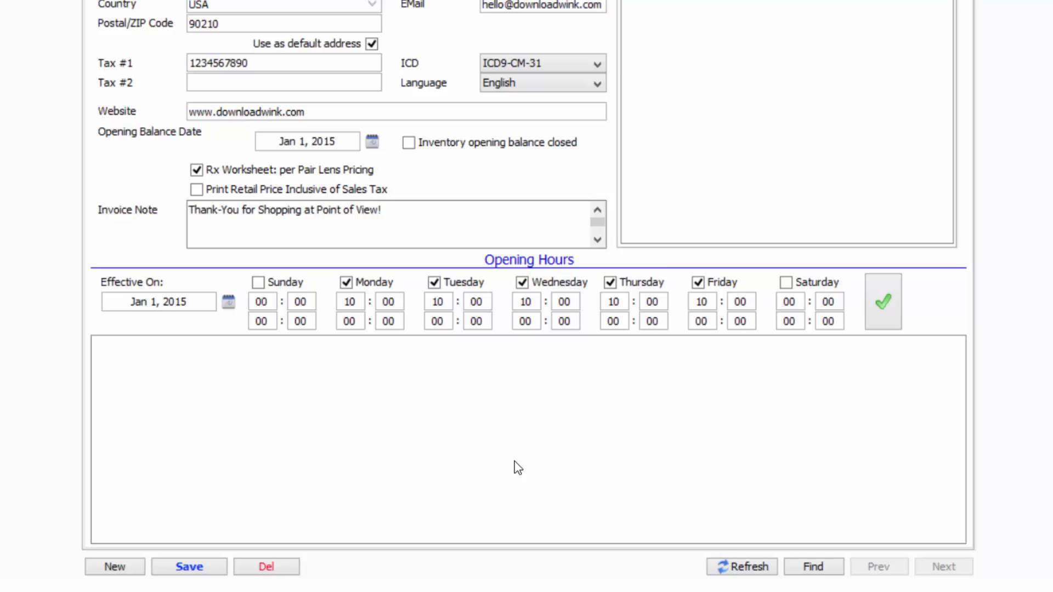
# Enter closing hours 17, 17, 17, 21, 20 for Monday–Friday and save the entry
pyautogui.click(352, 323)
pyautogui.write('17')
pyautogui.press('Tab')
pyautogui.write('17')
pyautogui.press('Tab')
pyautogui.write('17')
pyautogui.press('Tab')
pyautogui.press('Tab')
pyautogui.write('21')
pyautogui.write('20')
pyautogui.click(879, 305)
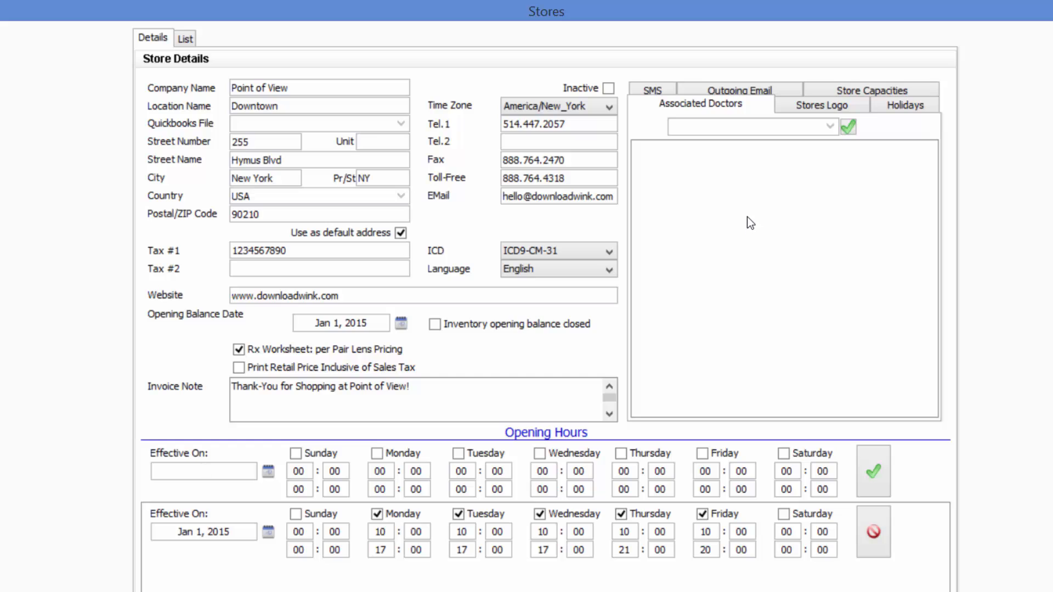
# Pick the optometrist from the doctor list and add them as an associated doctor
pyautogui.click(831, 126)
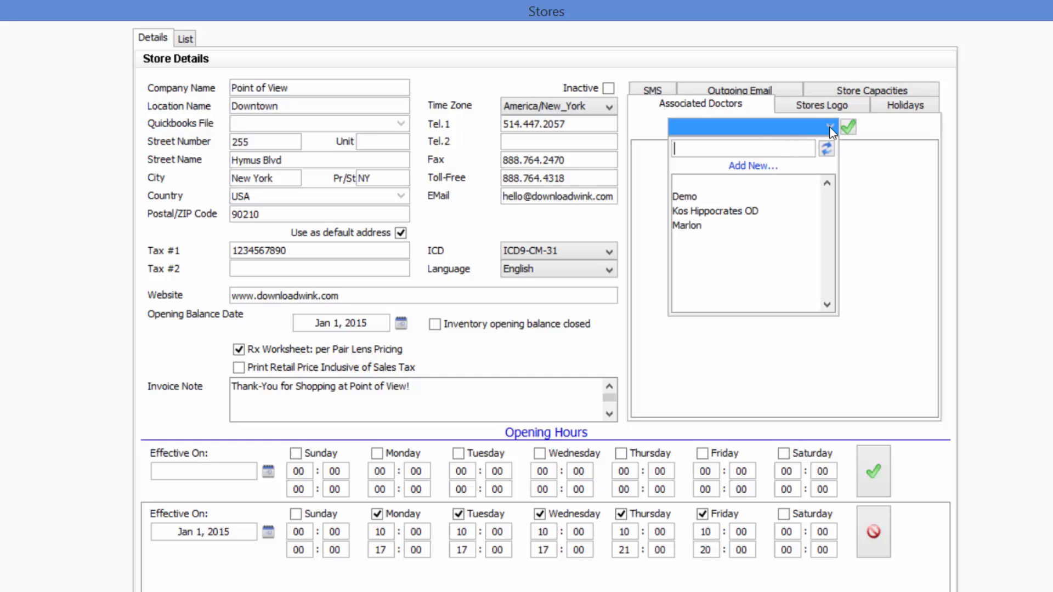
pyautogui.click(753, 212)
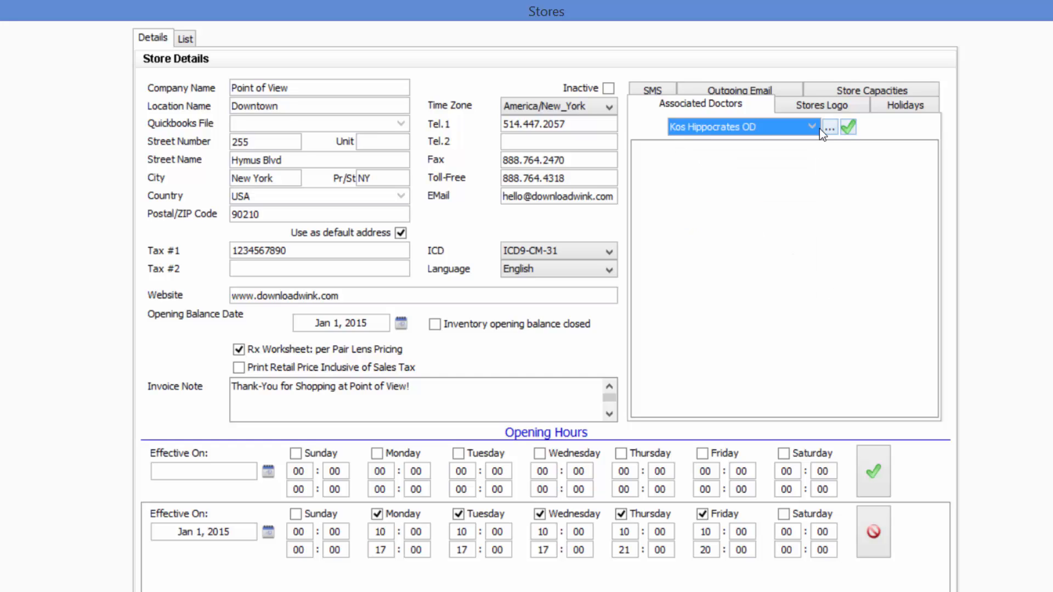
pyautogui.click(849, 127)
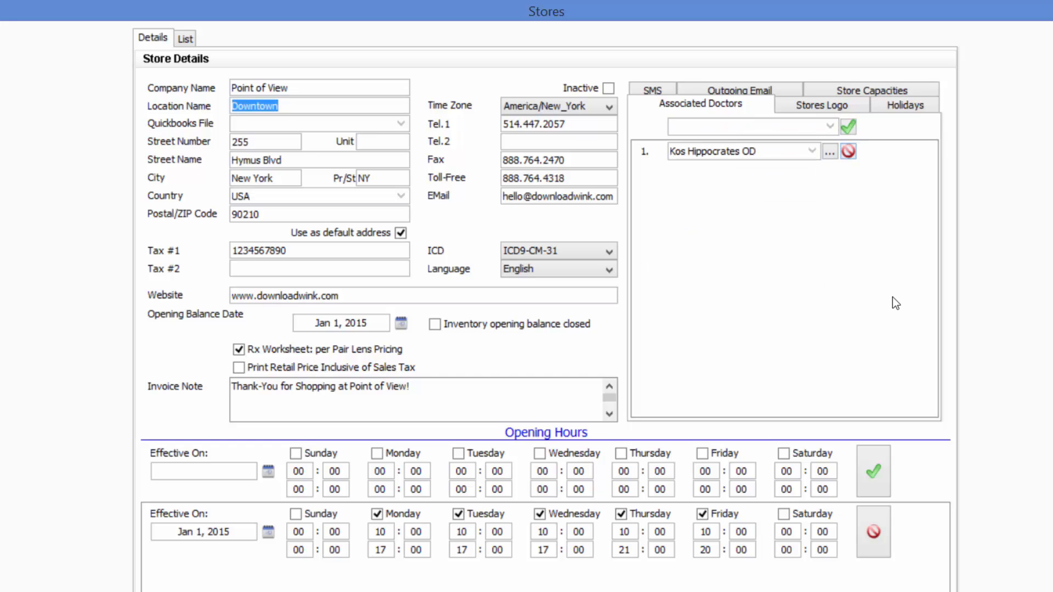
# Load 'logo 4x2 entrance_flat.png' from the Desktop as the store logo
pyautogui.click(823, 105)
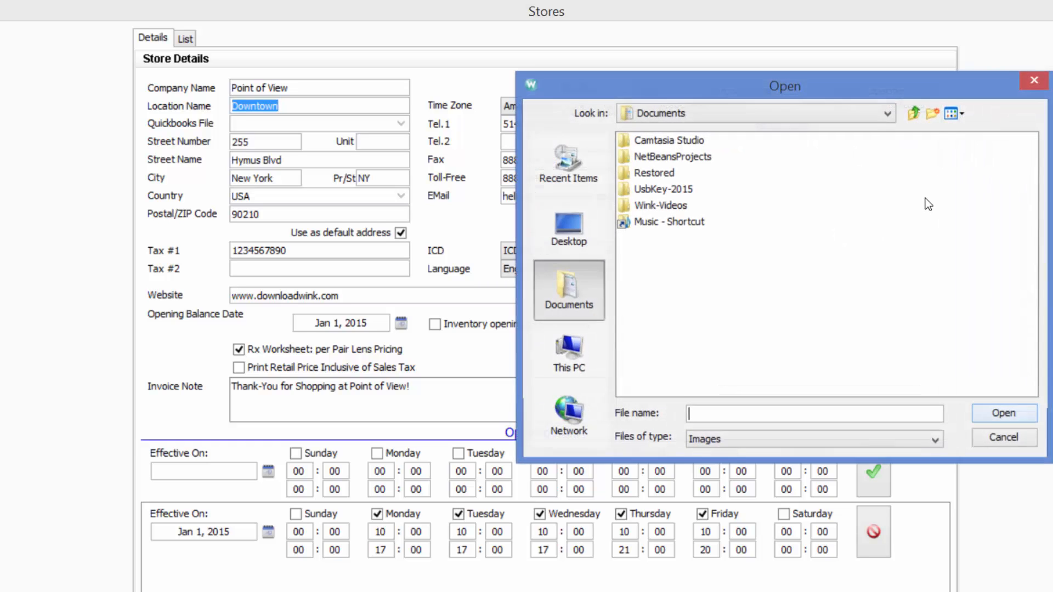
pyautogui.click(586, 232)
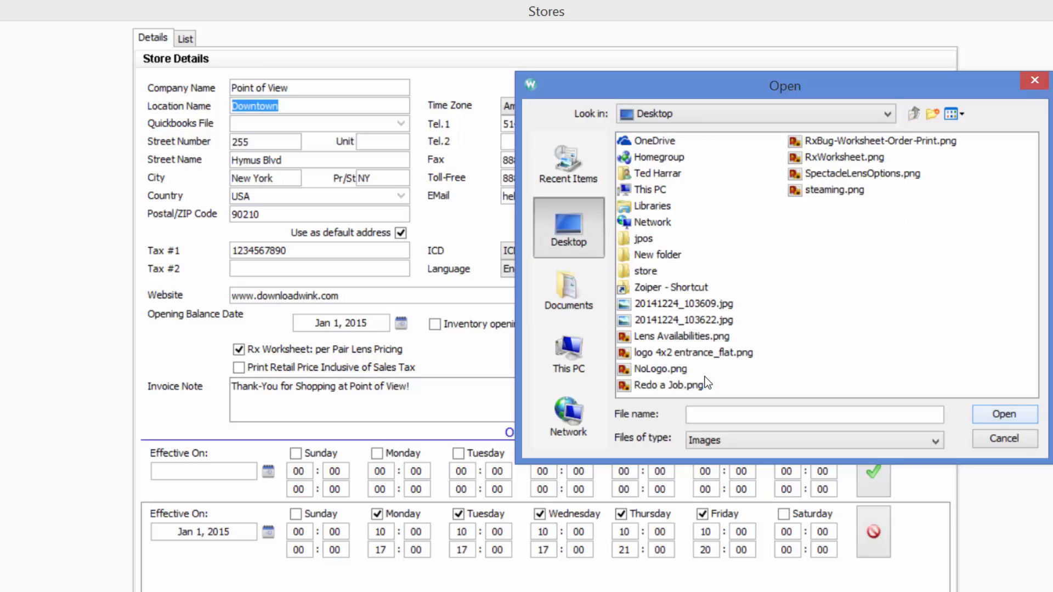
pyautogui.click(679, 354)
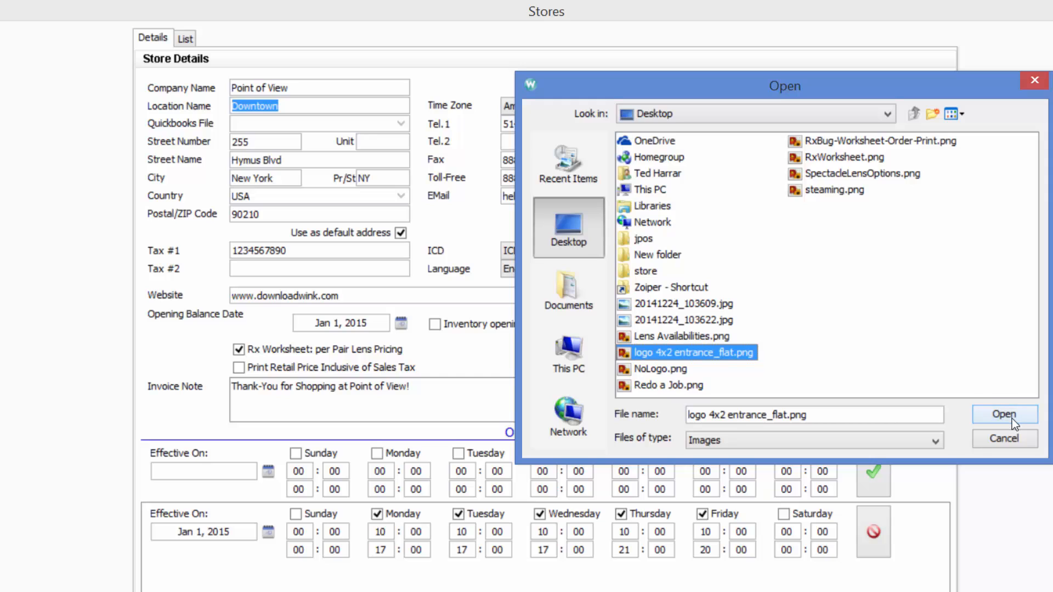
pyautogui.click(1012, 418)
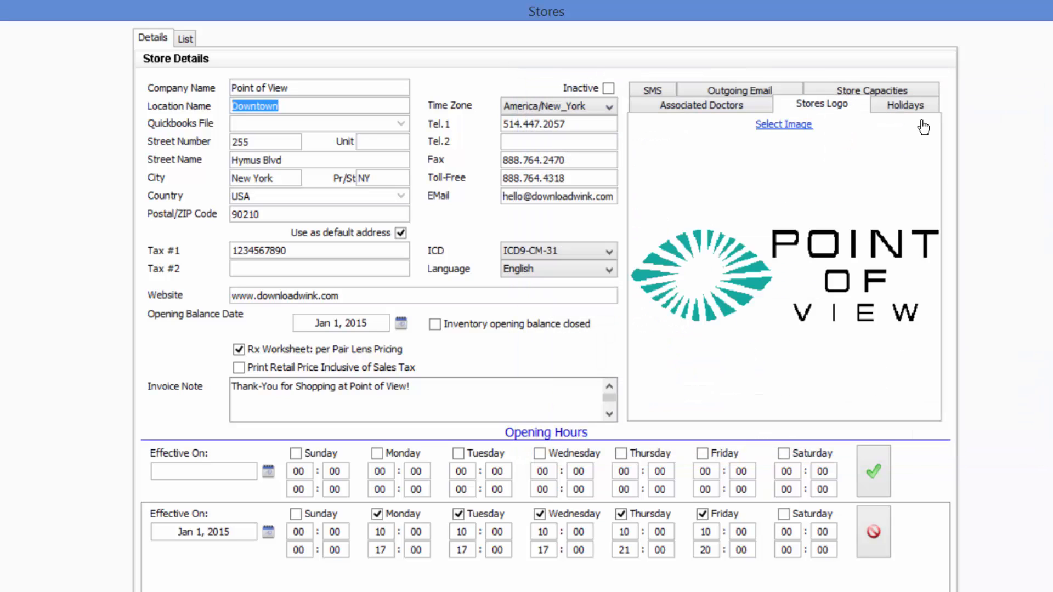
# Add Dec 25, 2014 as a Yearly holiday, then show the Store Capacities settings
pyautogui.click(906, 106)
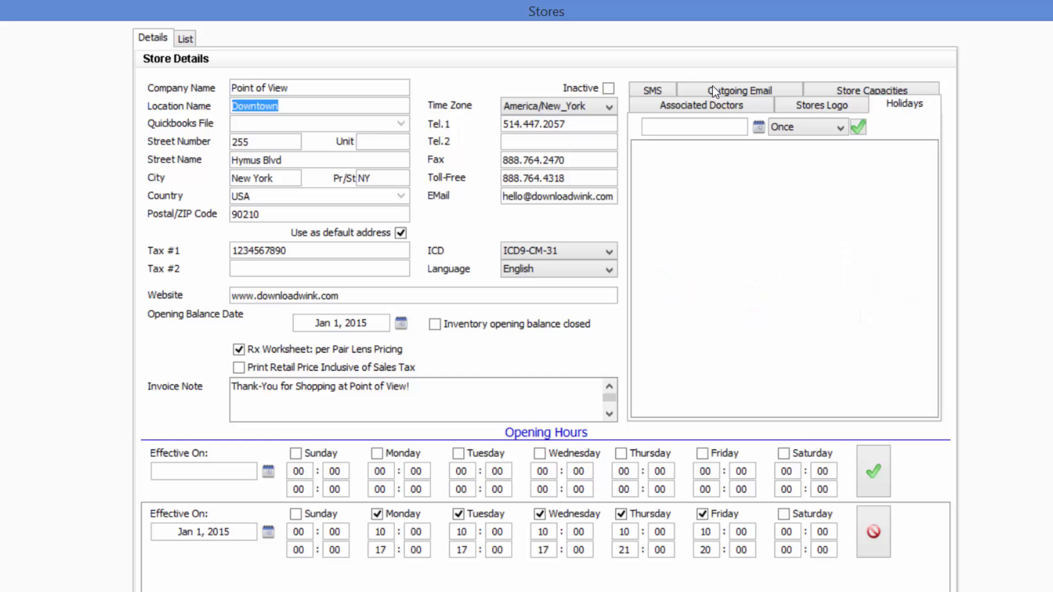
pyautogui.click(760, 129)
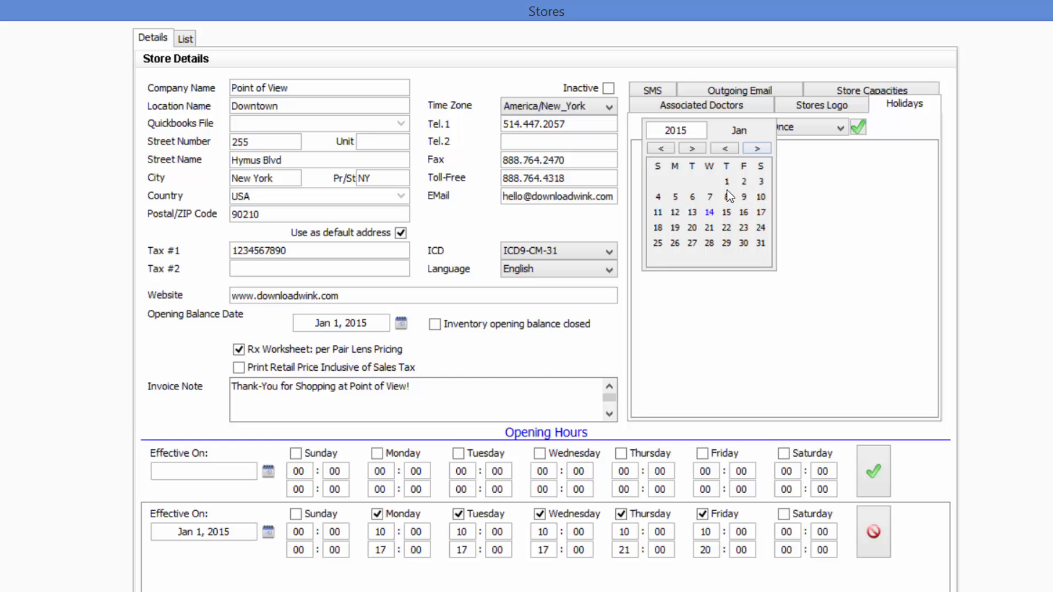
pyautogui.click(725, 148)
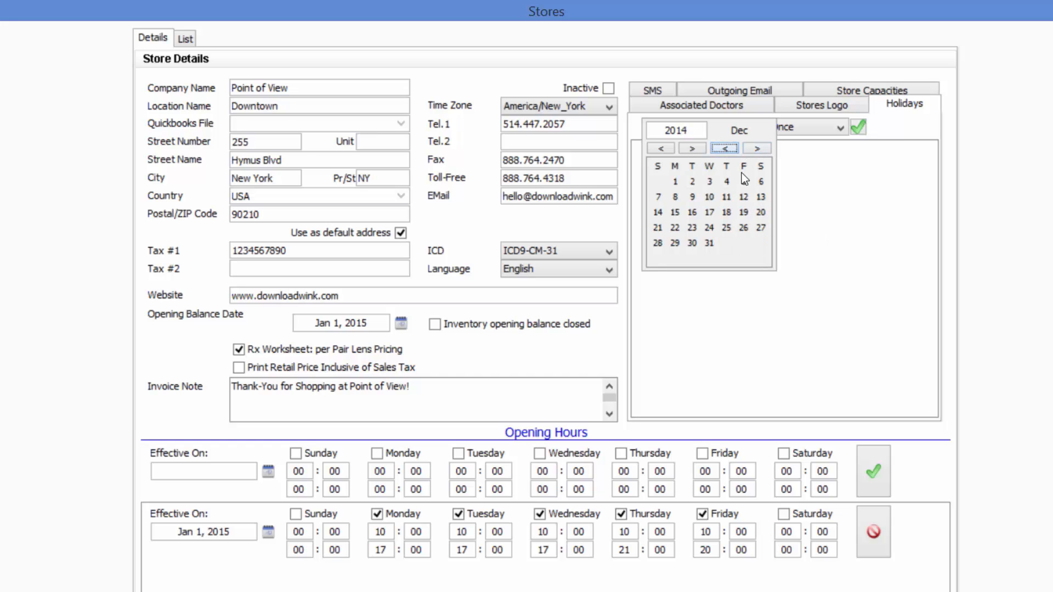
pyautogui.click(726, 227)
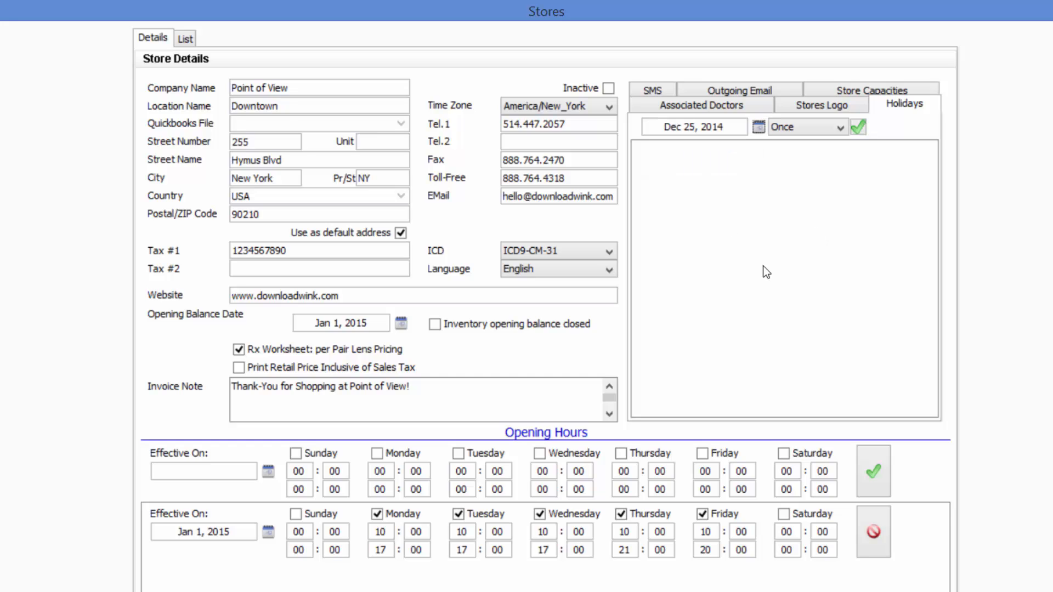
pyautogui.click(839, 129)
pyautogui.press('Down')
pyautogui.press('Return')
pyautogui.click(859, 129)
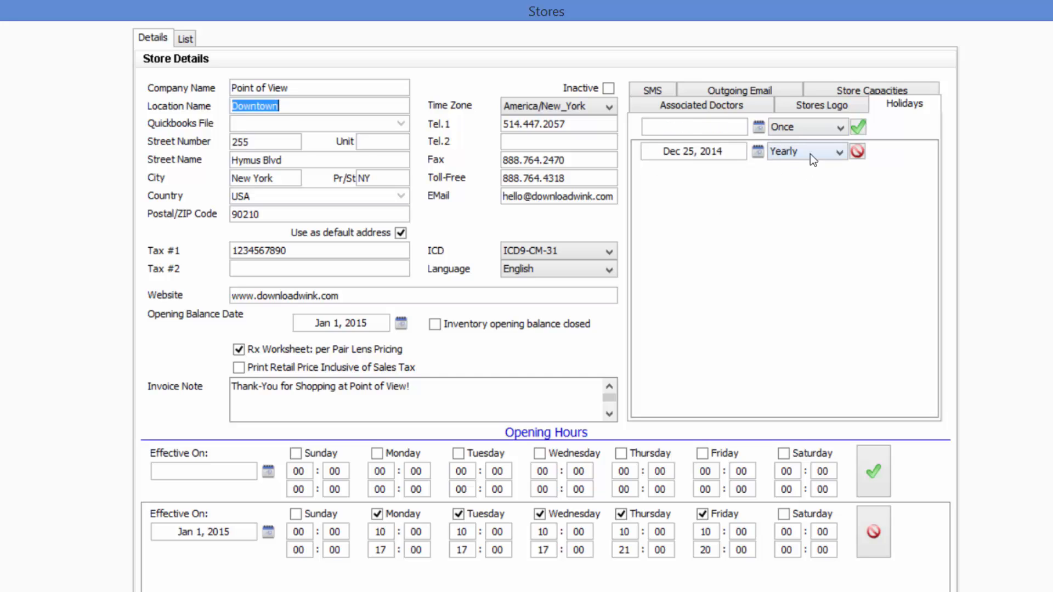
pyautogui.click(879, 88)
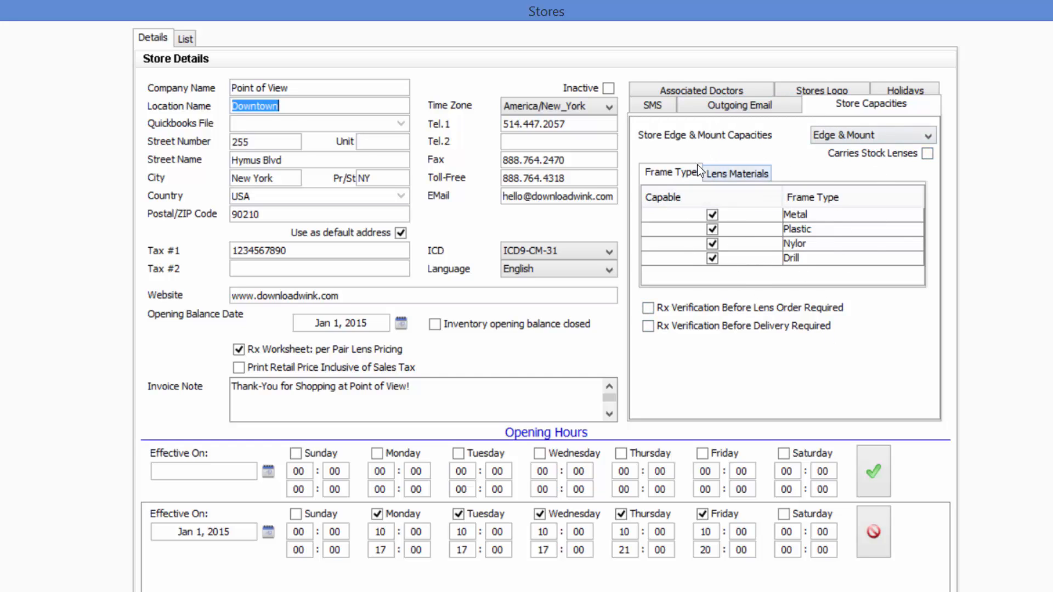
# Keep the store's capability at Edge & Mount and mark it as carrying stock lenses
pyautogui.click(882, 136)
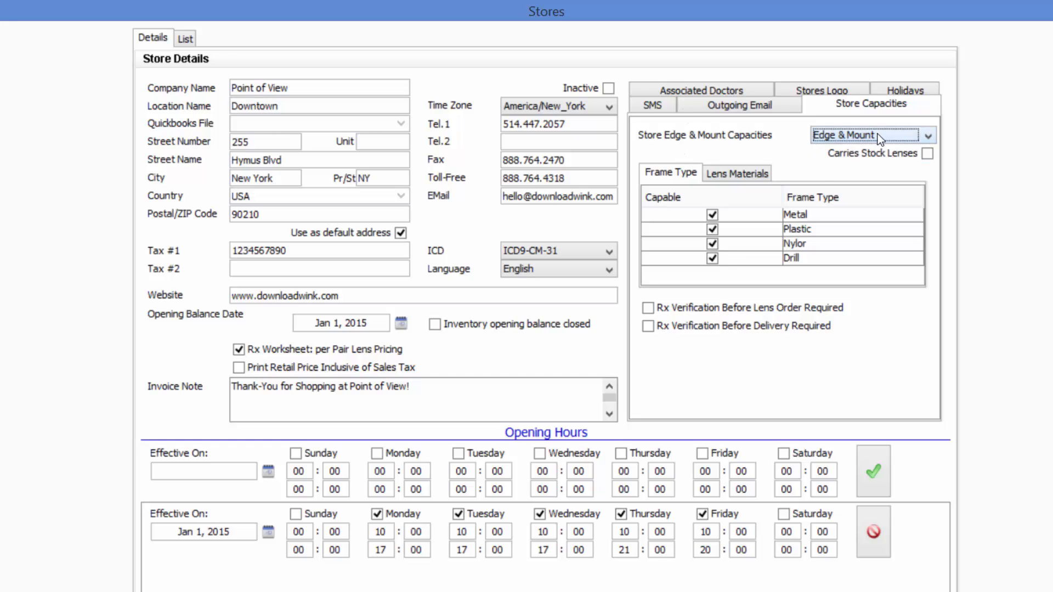
pyautogui.click(878, 134)
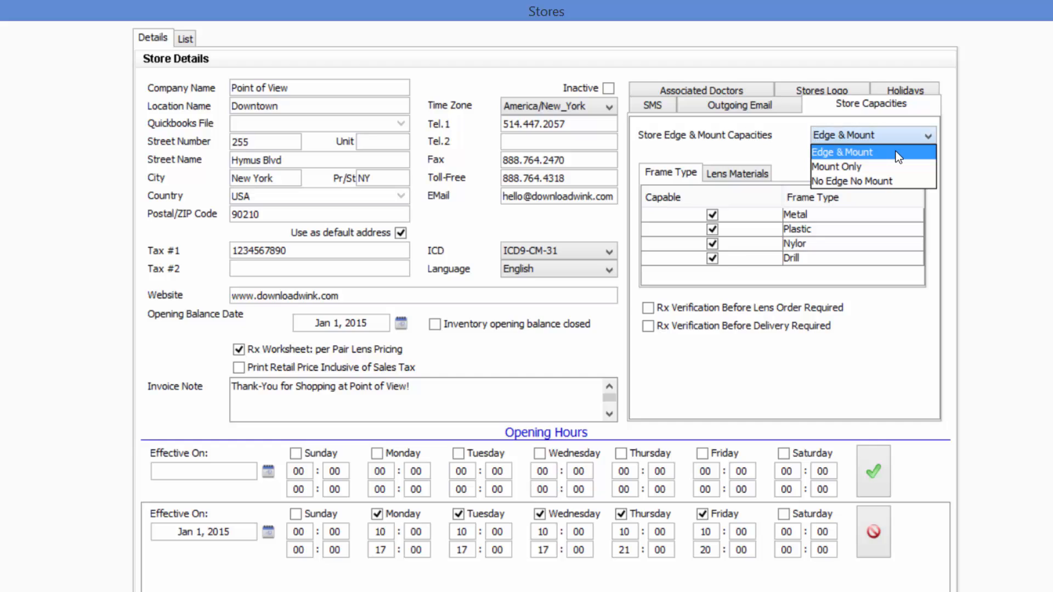
pyautogui.click(908, 183)
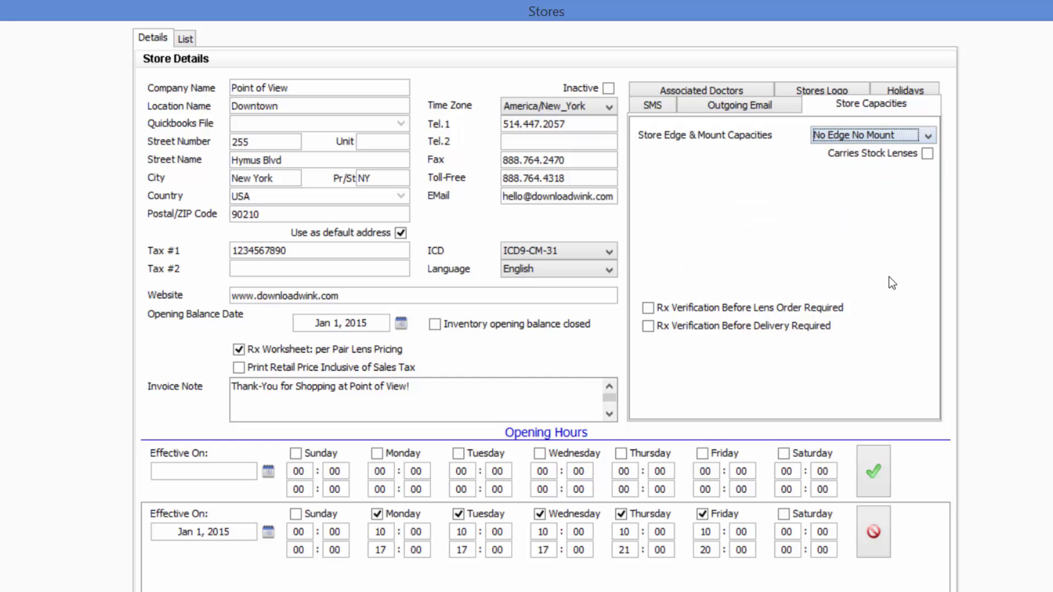
pyautogui.click(927, 136)
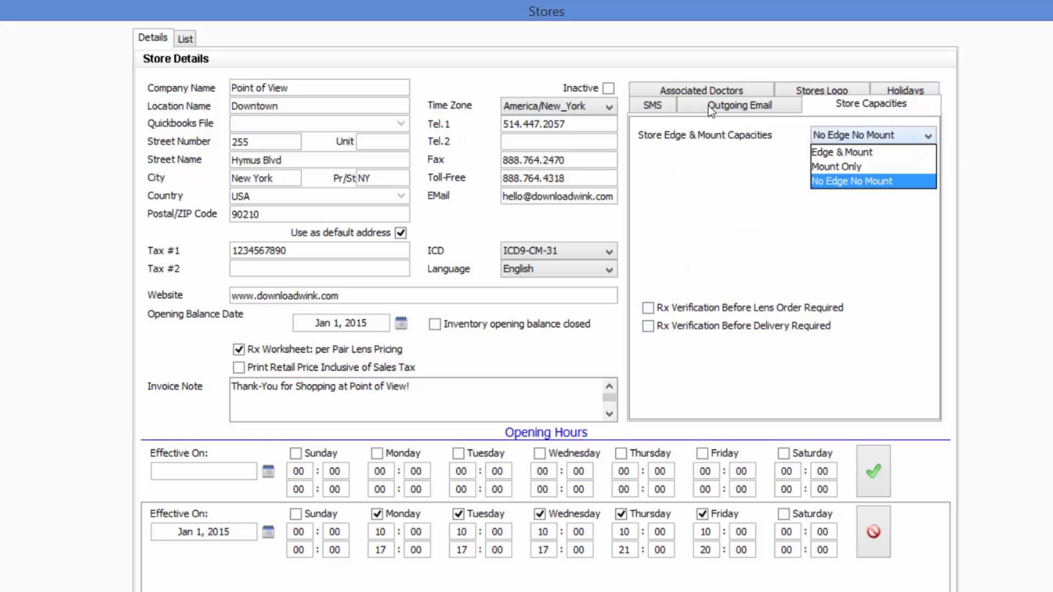
pyautogui.click(903, 152)
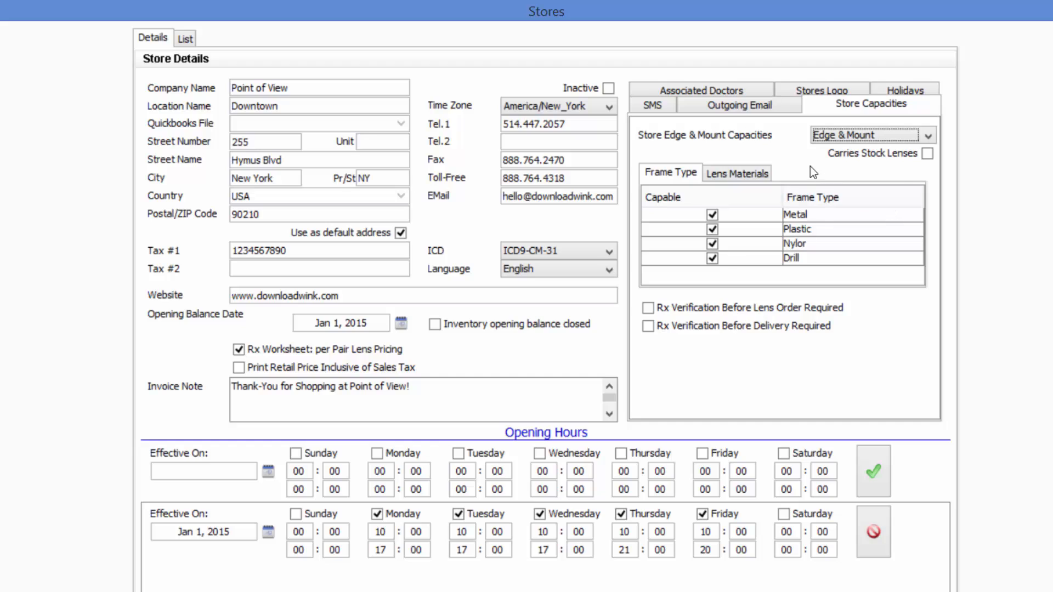
pyautogui.click(928, 155)
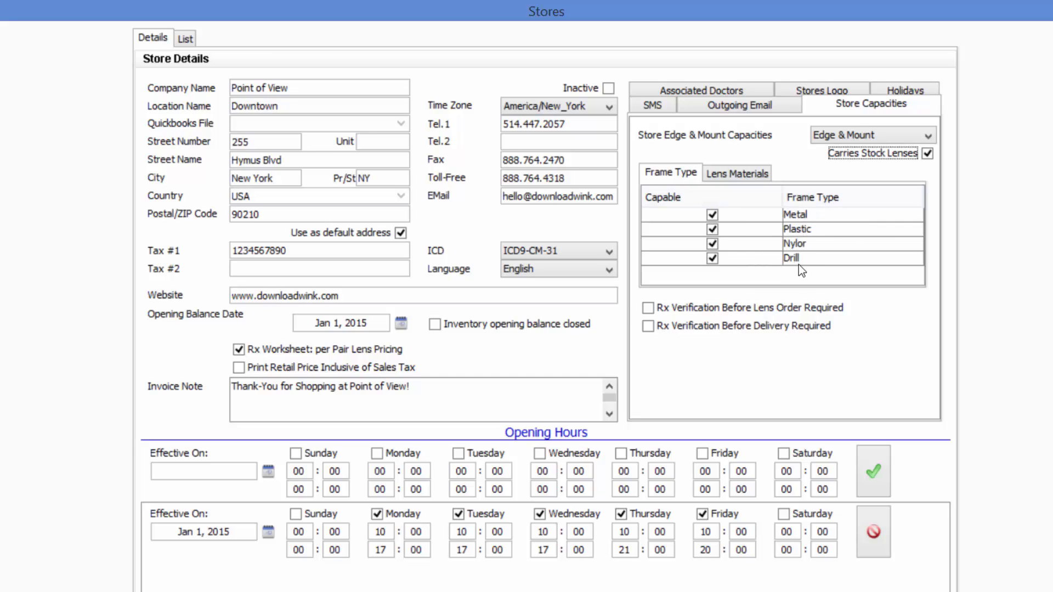
# Mark the store unable to handle Drill frames and require Rx verification before orders and delivery
pyautogui.click(712, 258)
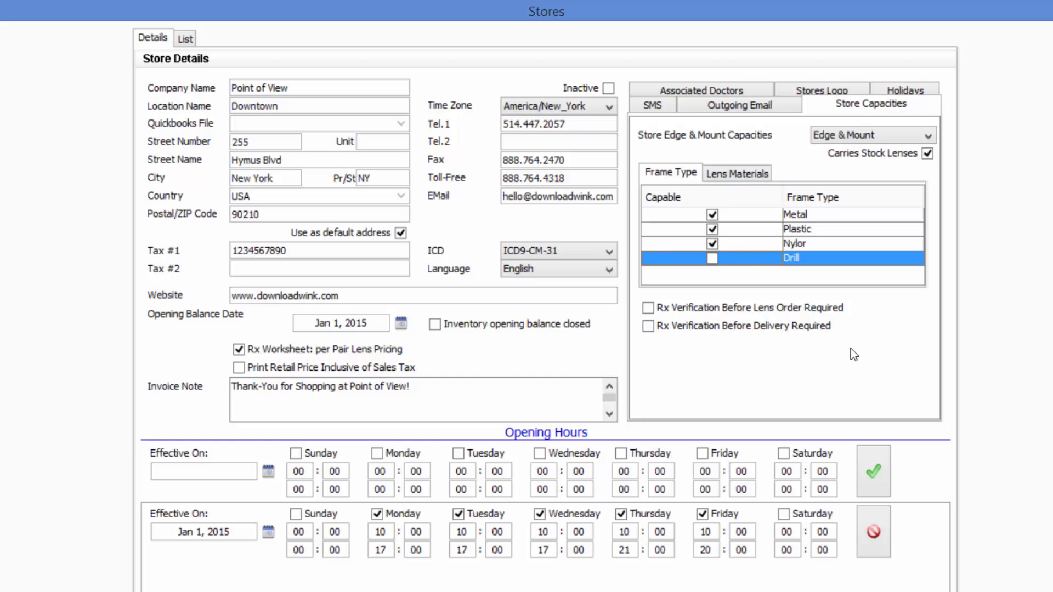
pyautogui.click(678, 311)
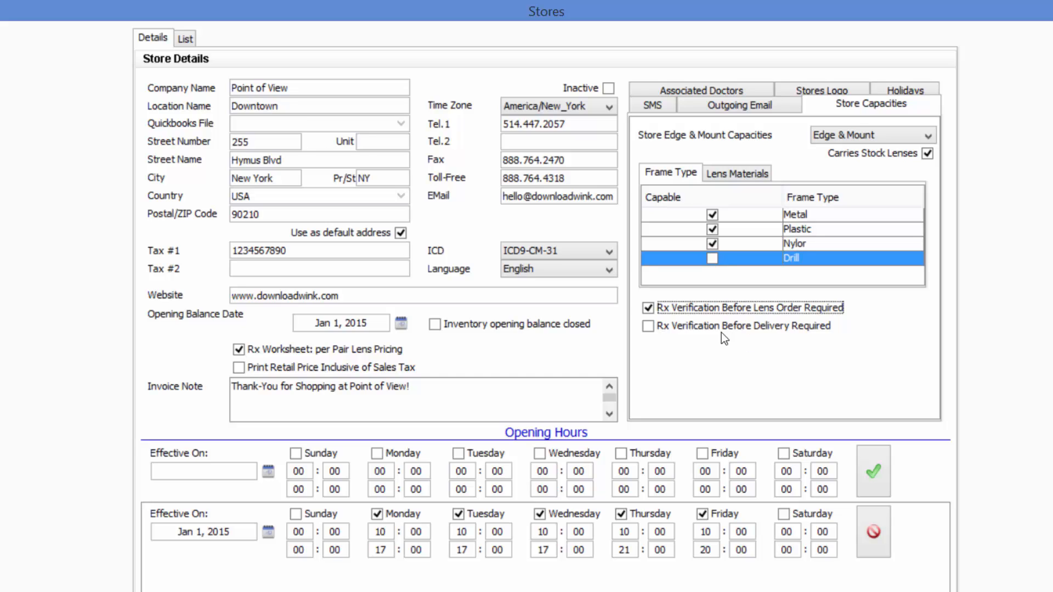
pyautogui.click(650, 328)
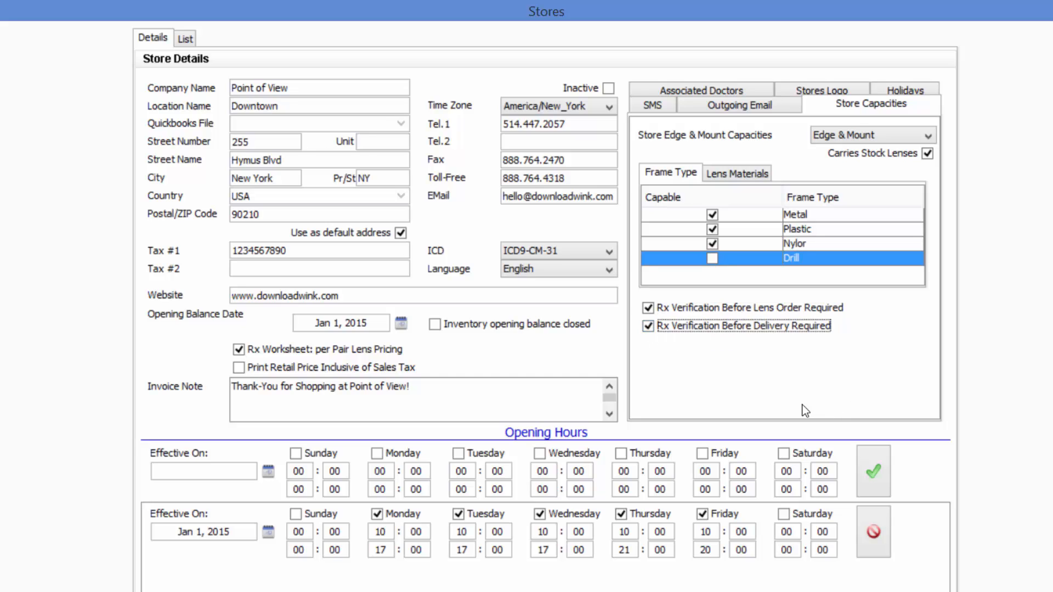
pyautogui.click(768, 107)
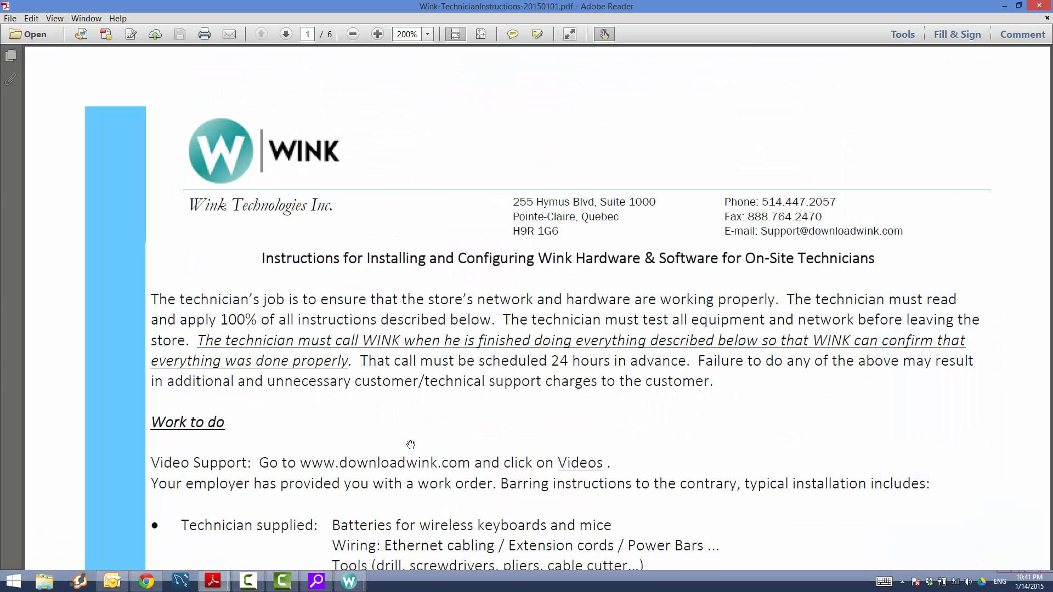
# Scroll the guide to page 3's Gmail SMTP example (smtp.gmail.com, port 465, SSL)
pyautogui.scroll(-20, 411, 444)
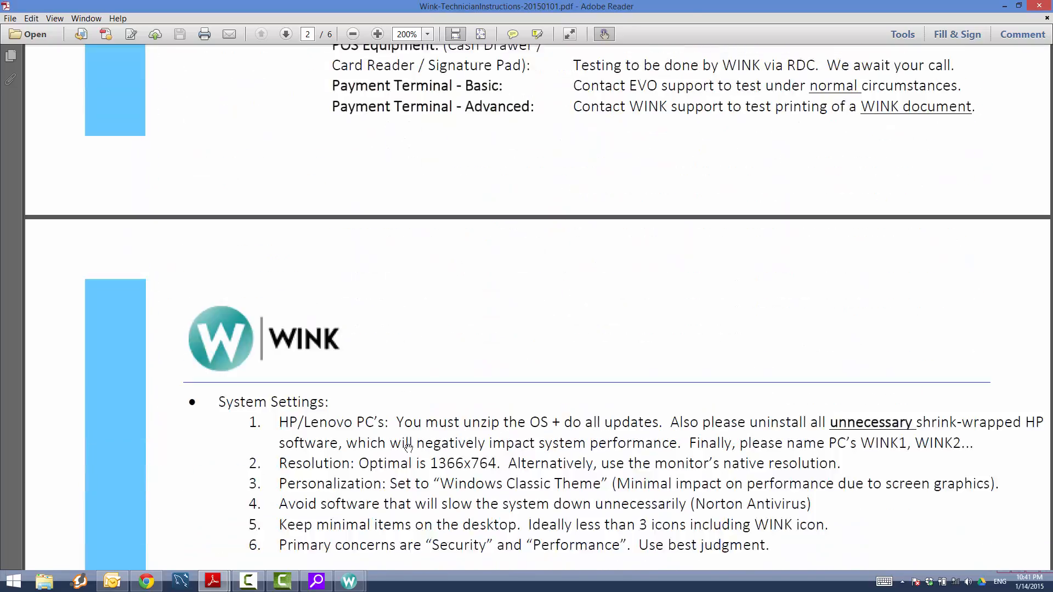
pyautogui.scroll(-12, 409, 448)
pyautogui.scroll(2, 890, 393)
pyautogui.scroll(-2, 890, 394)
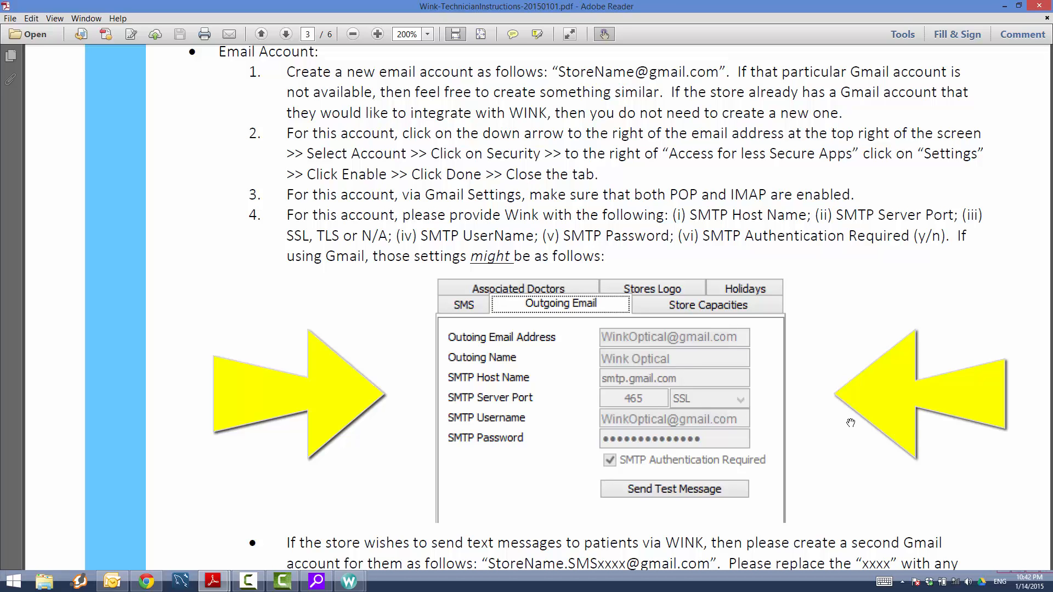
pyautogui.click(350, 581)
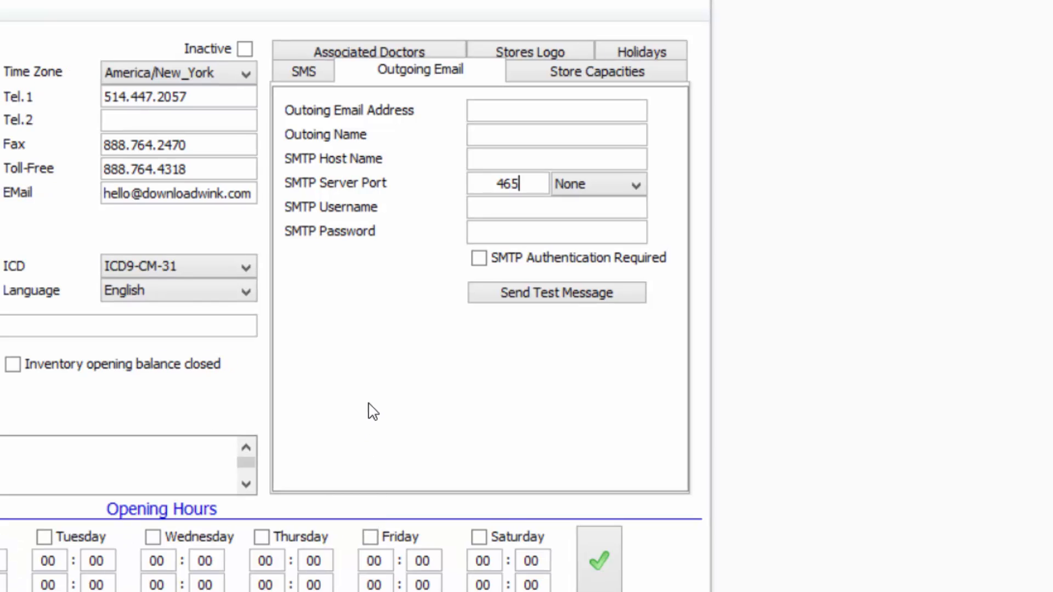
# Enter the store's Gmail sender address, name 'Point of View', host smtp.gmail.com and port 465
pyautogui.click(496, 113)
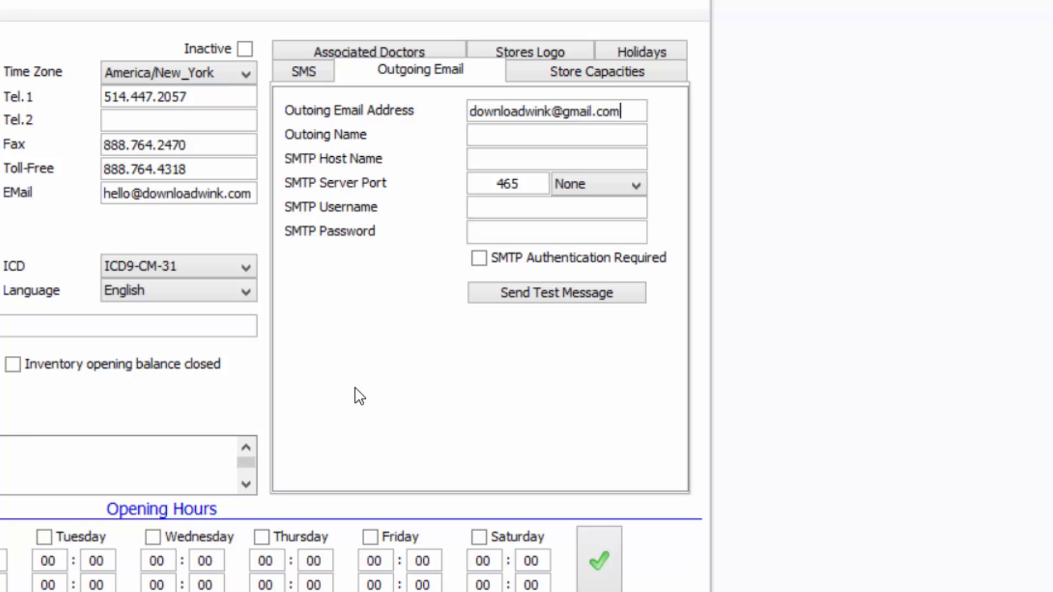
pyautogui.press('Tab')
pyautogui.write('Point of View')
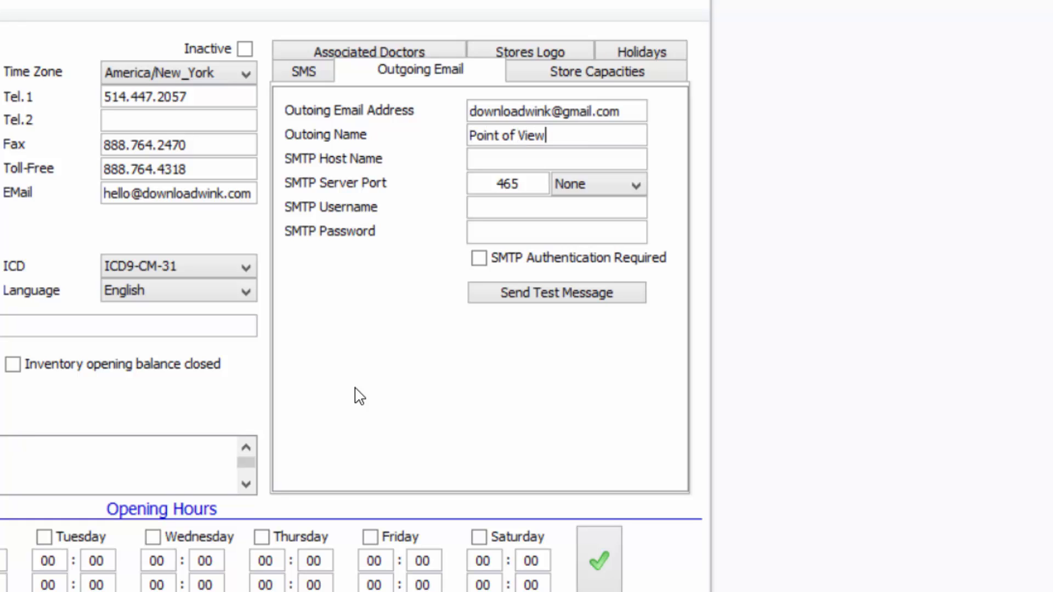
pyautogui.press('Tab')
pyautogui.write('smtp.gmail.com')
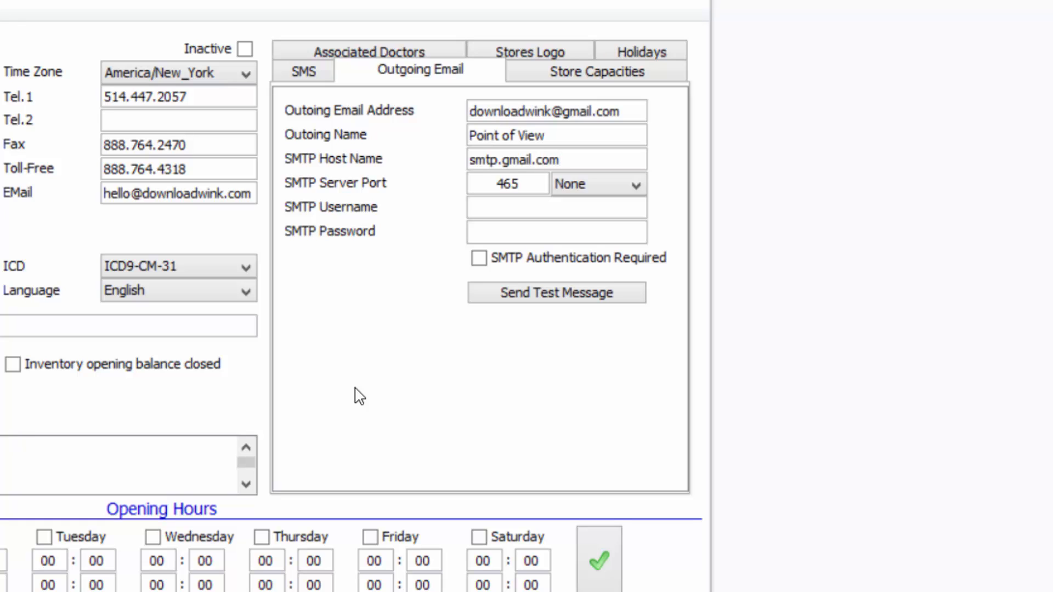
pyautogui.press('Tab')
pyautogui.write('465')
# Choose SSL encryption, enter the SMTP username and password, and require SMTP authentication
pyautogui.click(613, 192)
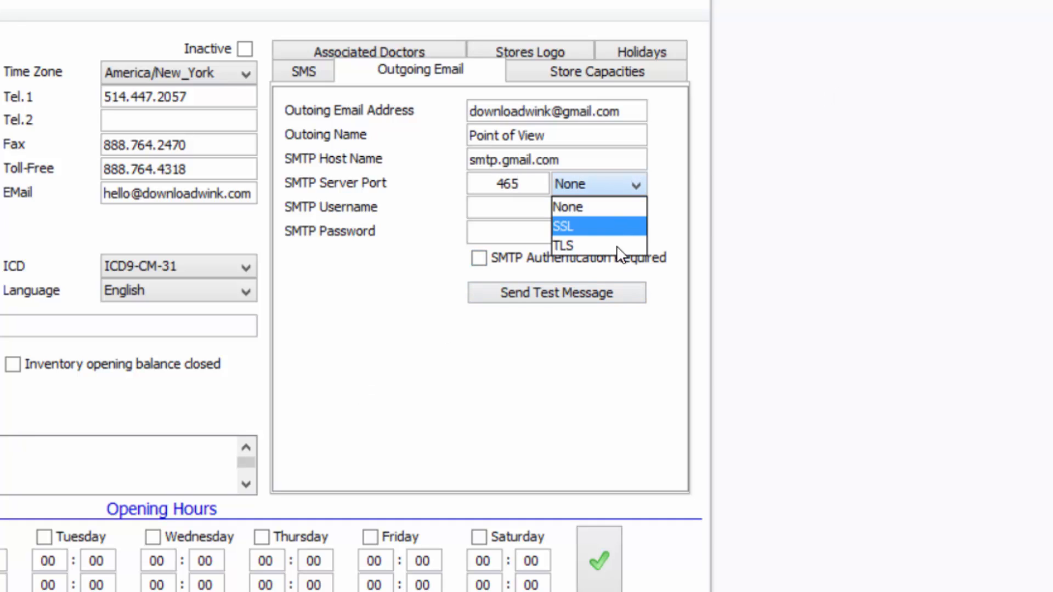
pyautogui.click(613, 230)
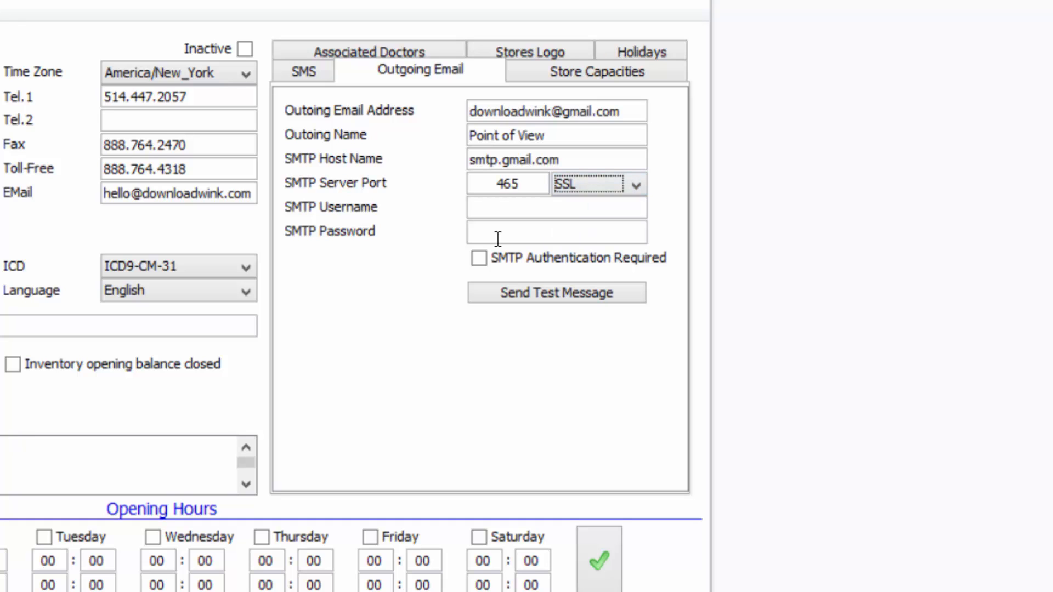
pyautogui.click(500, 204)
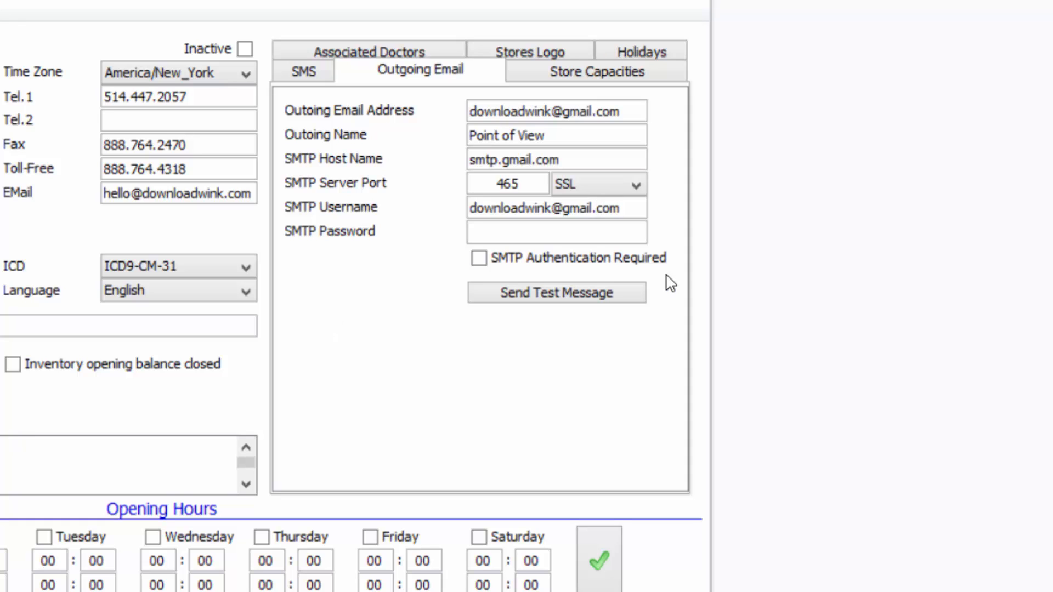
pyautogui.press('Tab')
pyautogui.write('•••••••••••••••••')
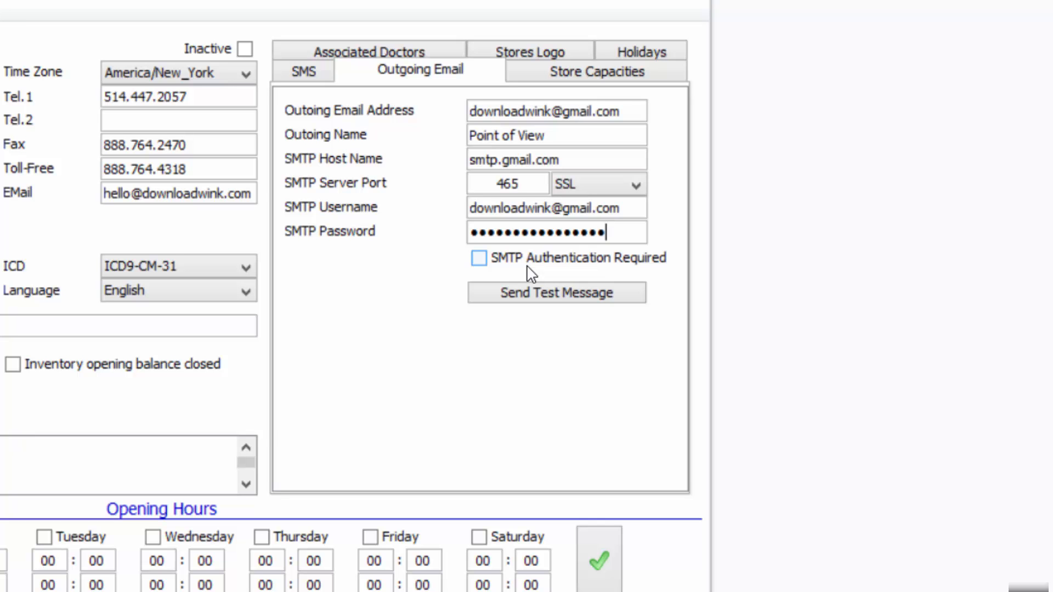
pyautogui.click(483, 259)
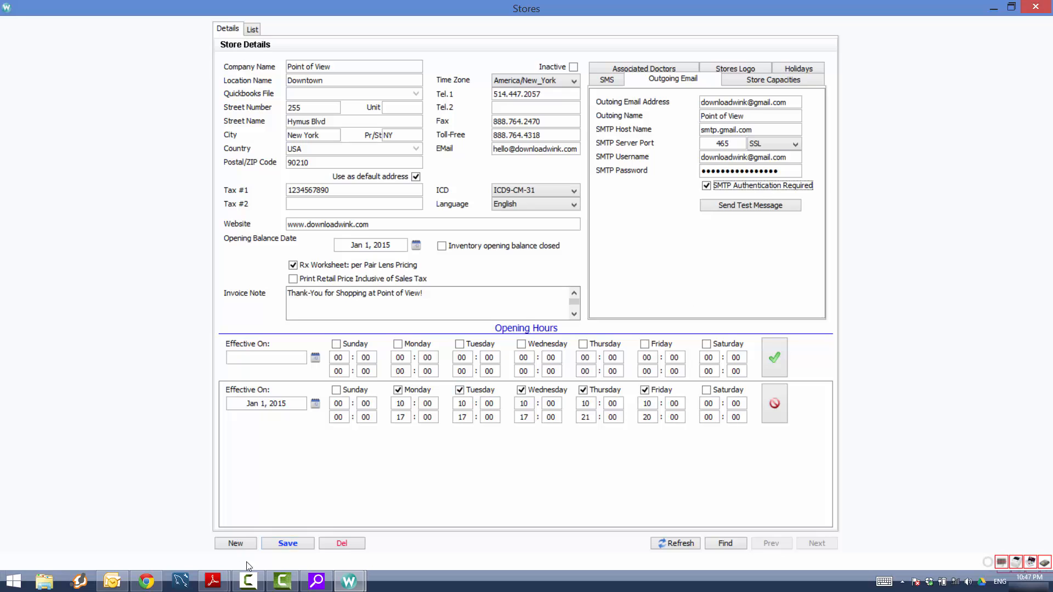
pyautogui.moveTo(213, 581)
pyautogui.click(196, 546)
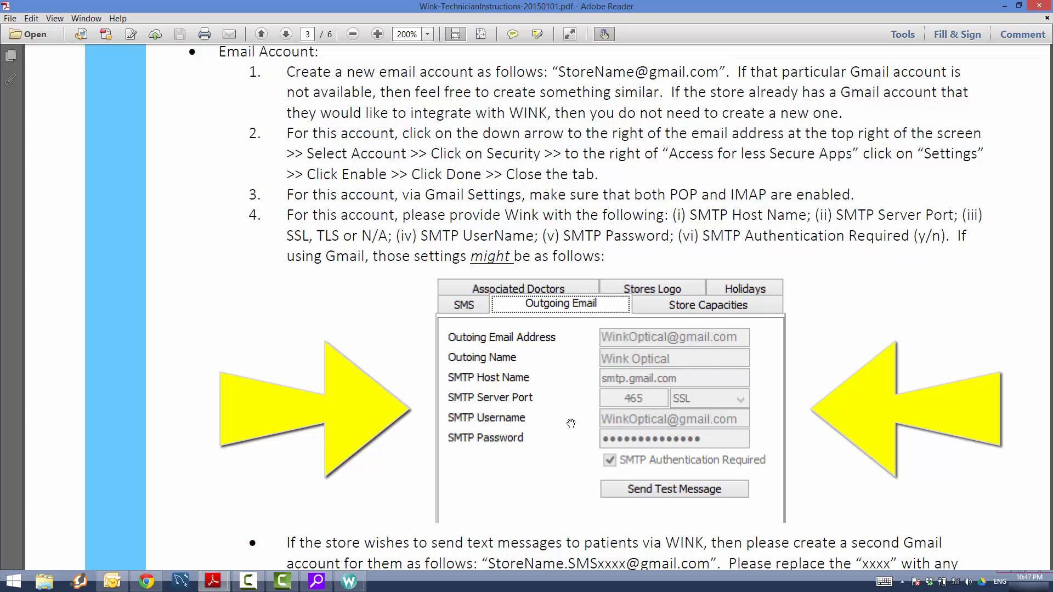
# Bring the WINK Stores record for Point of View back to the front
pyautogui.click(365, 584)
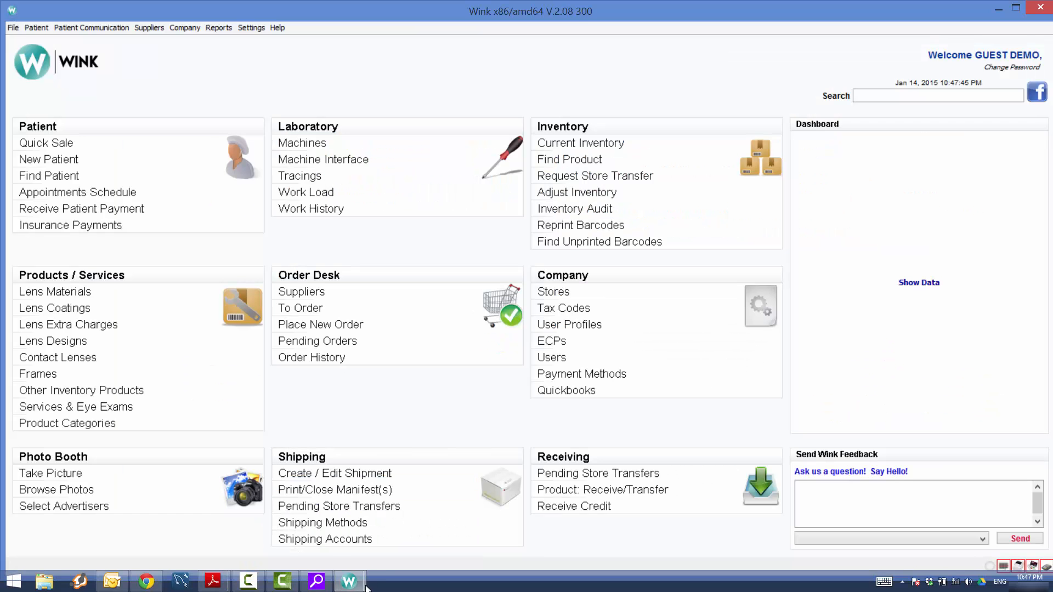
pyautogui.click(286, 521)
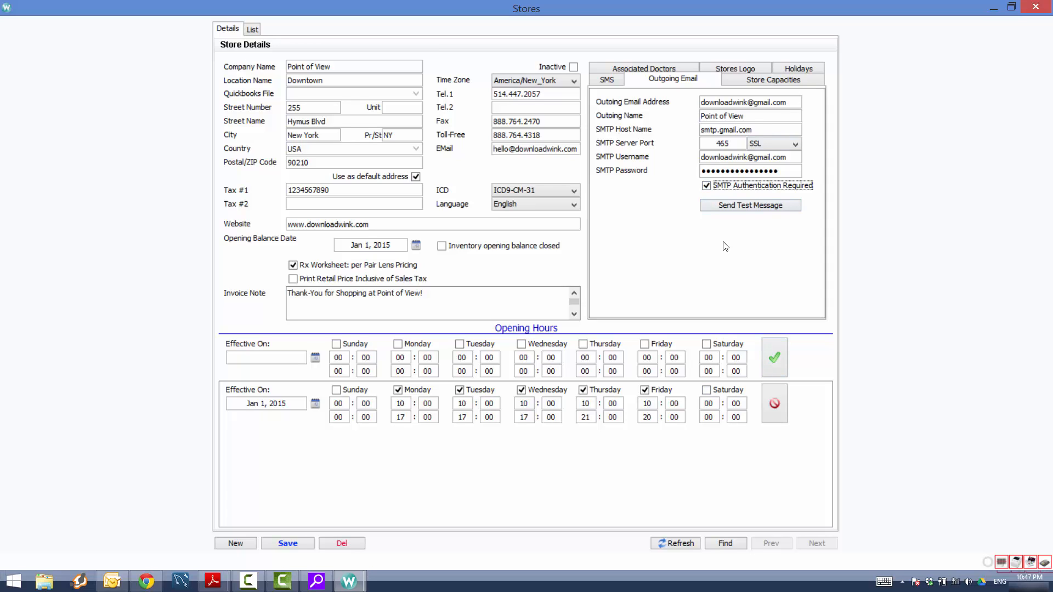
# Send a test email to the recipient's address and acknowledge the success message
pyautogui.click(791, 209)
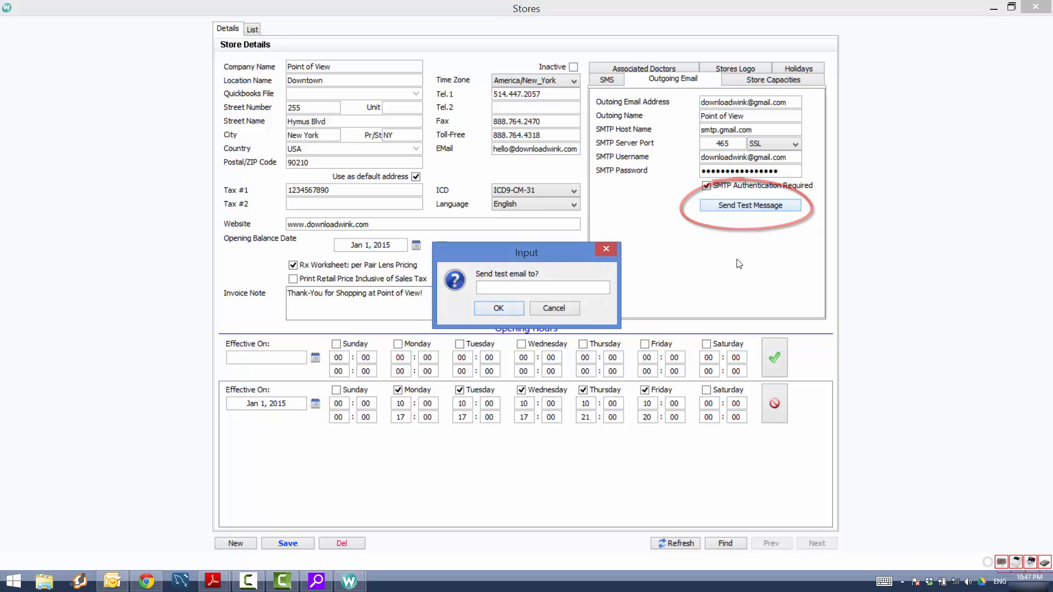
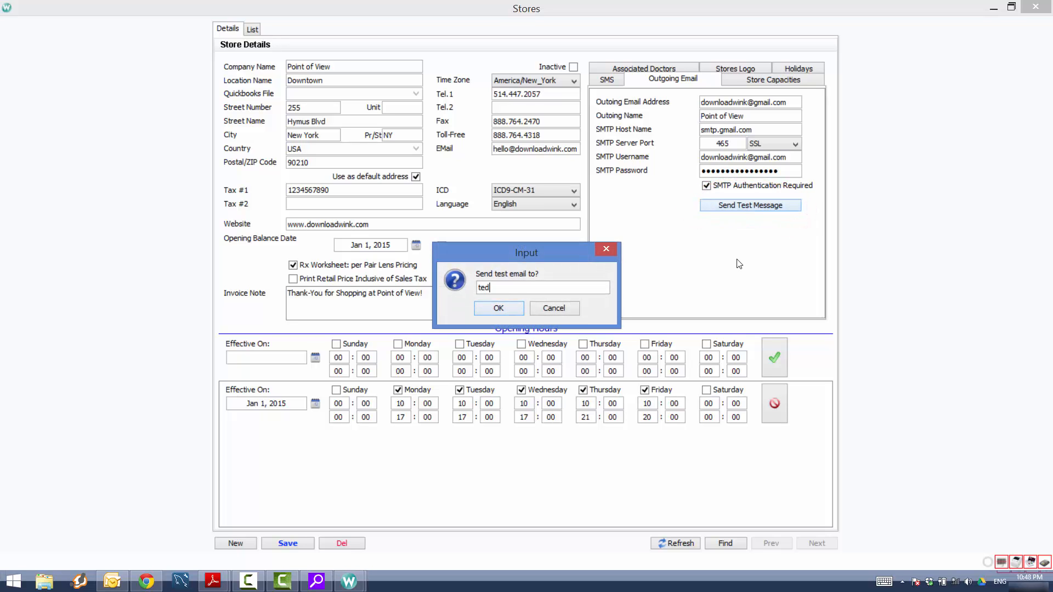
pyautogui.click(496, 307)
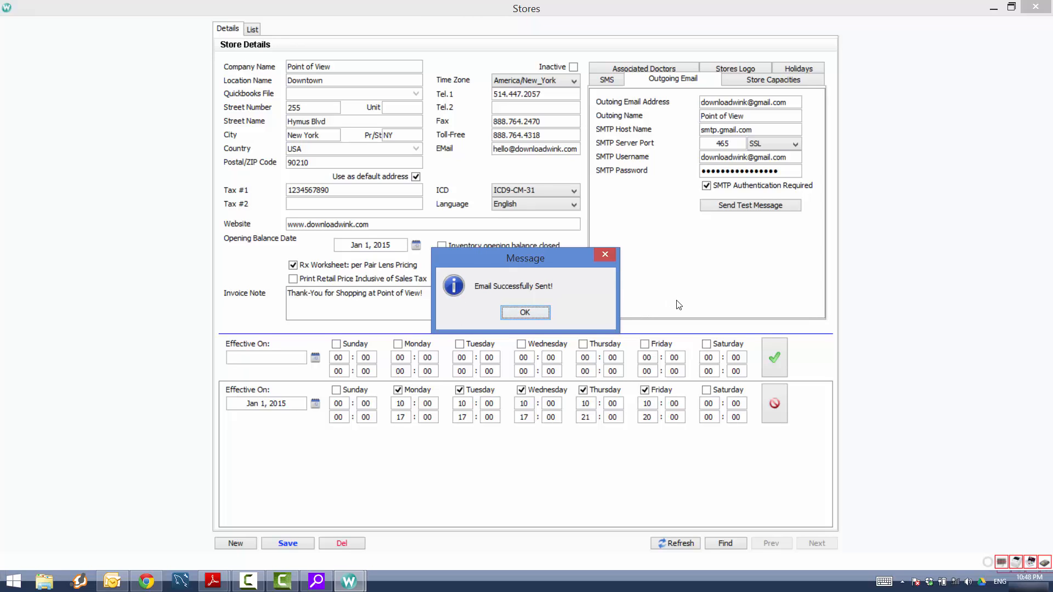
pyautogui.click(544, 316)
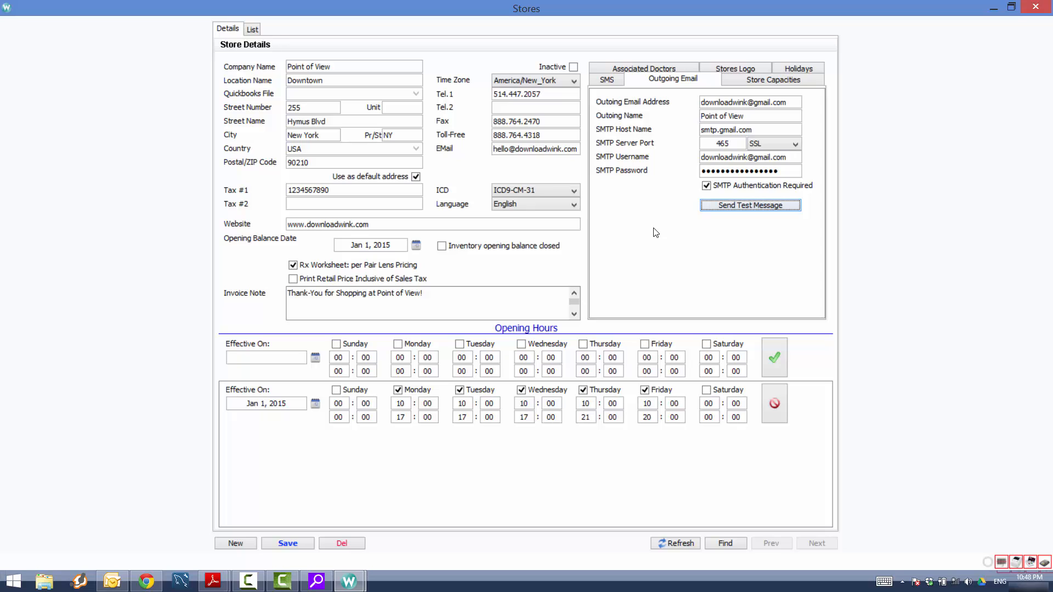
pyautogui.click(619, 81)
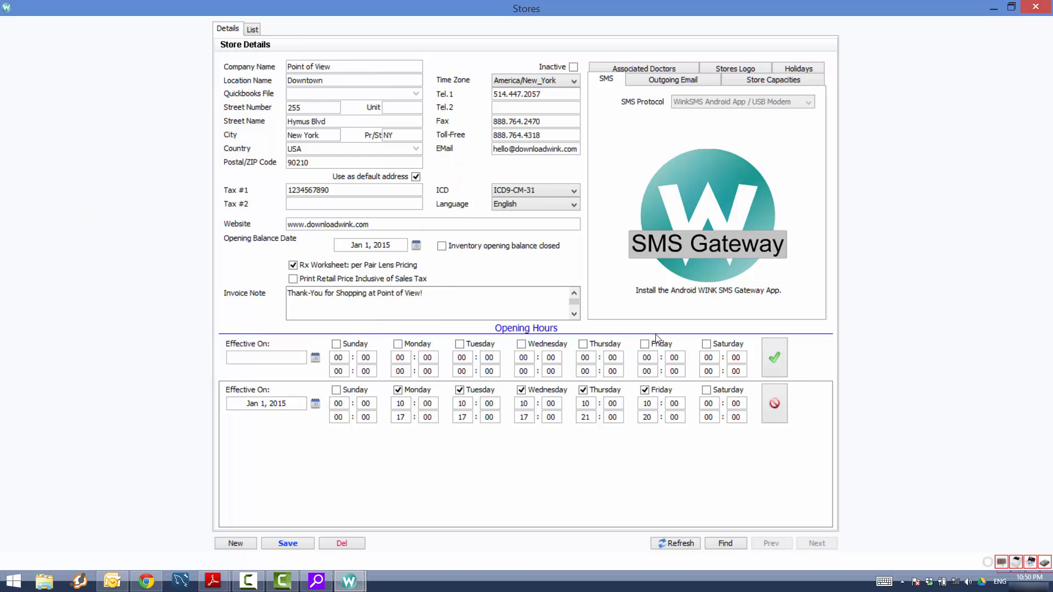
# Save the completed Point of View store record
pyautogui.click(269, 549)
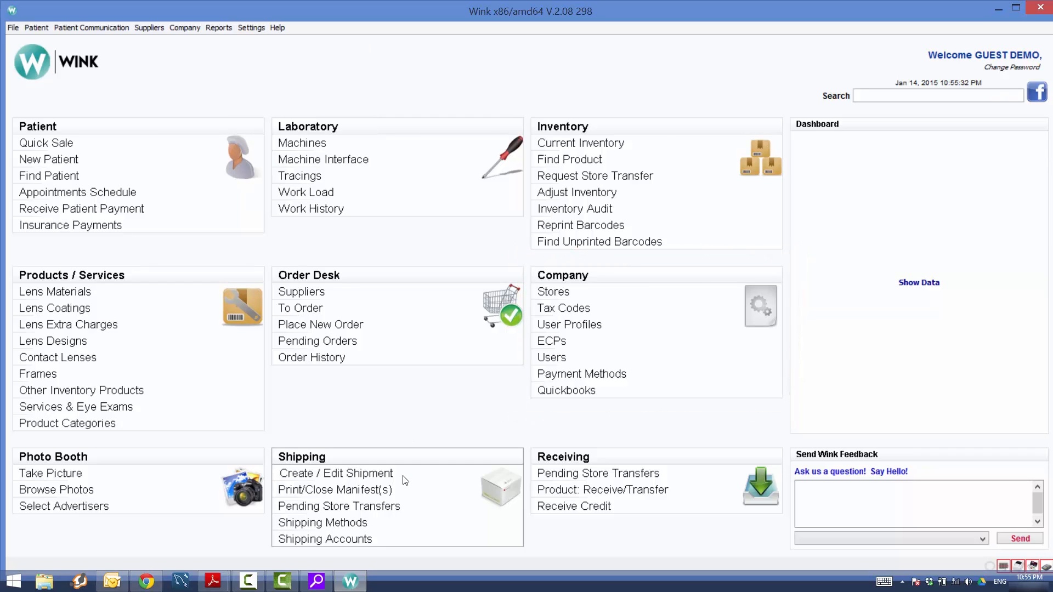
# Open WINK's Settings menu showing USB Device Installation, Printer and Trays, and SMS Gateway
pyautogui.click(247, 34)
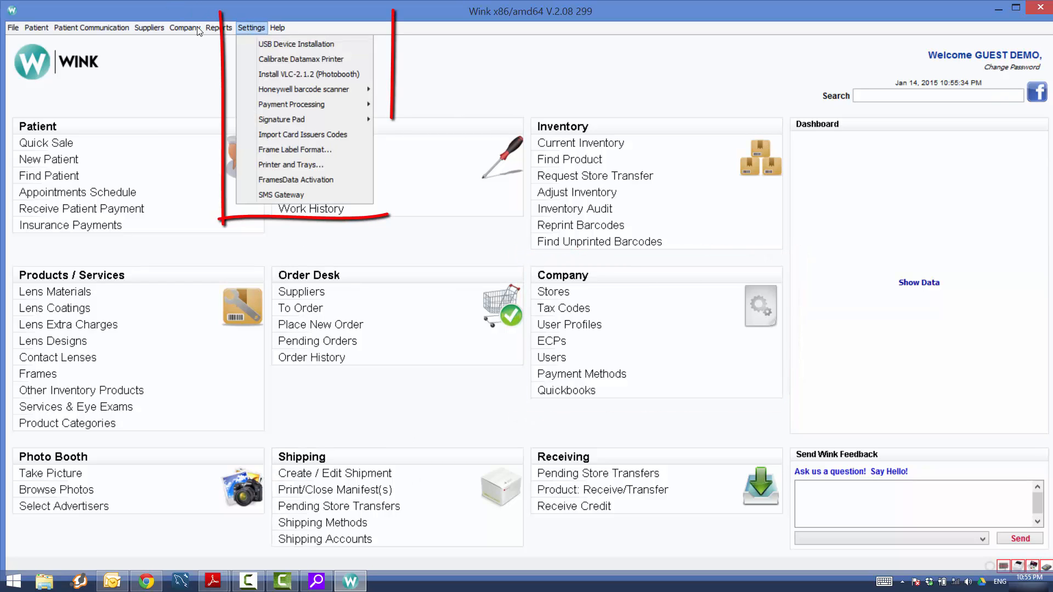